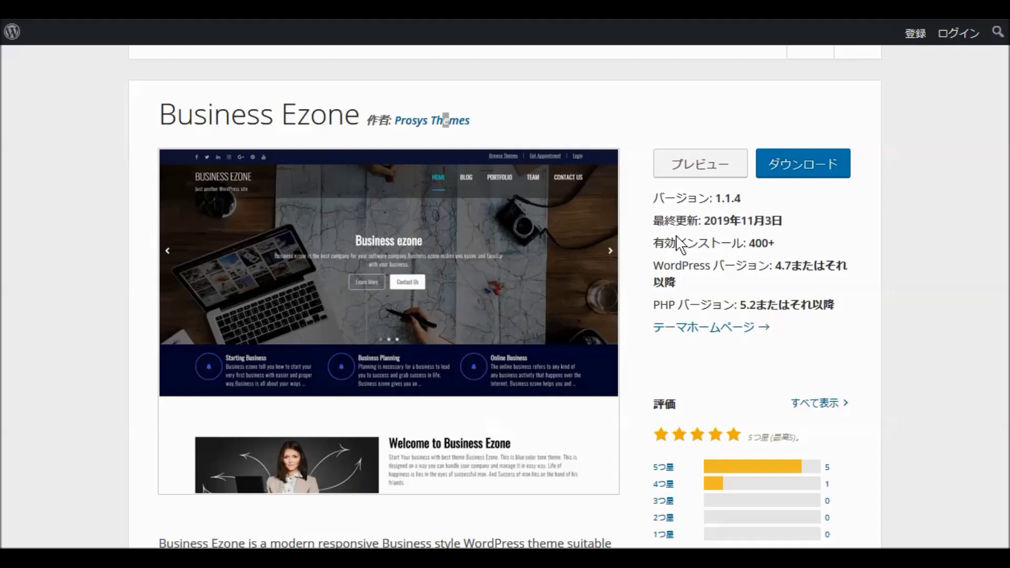
Review the Business Ezone theme's directory page, including its preview image, version details, description and ratings.
mouse_move(299, 340)
scroll(127, 316, "down", 3)
scroll(127, 320, "down", 1)
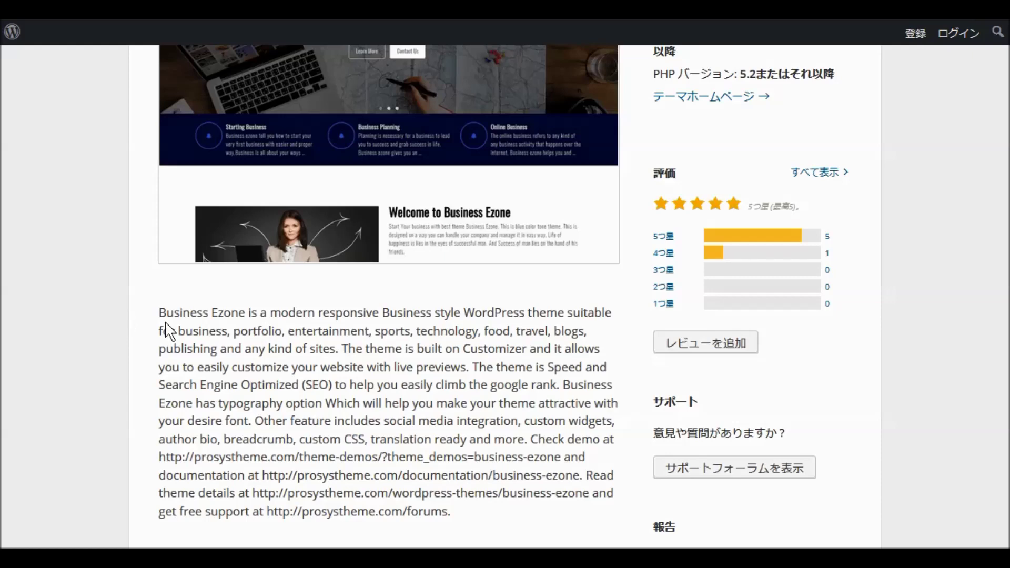
scroll(304, 295, "up", 3)
scroll(331, 287, "up", 4)
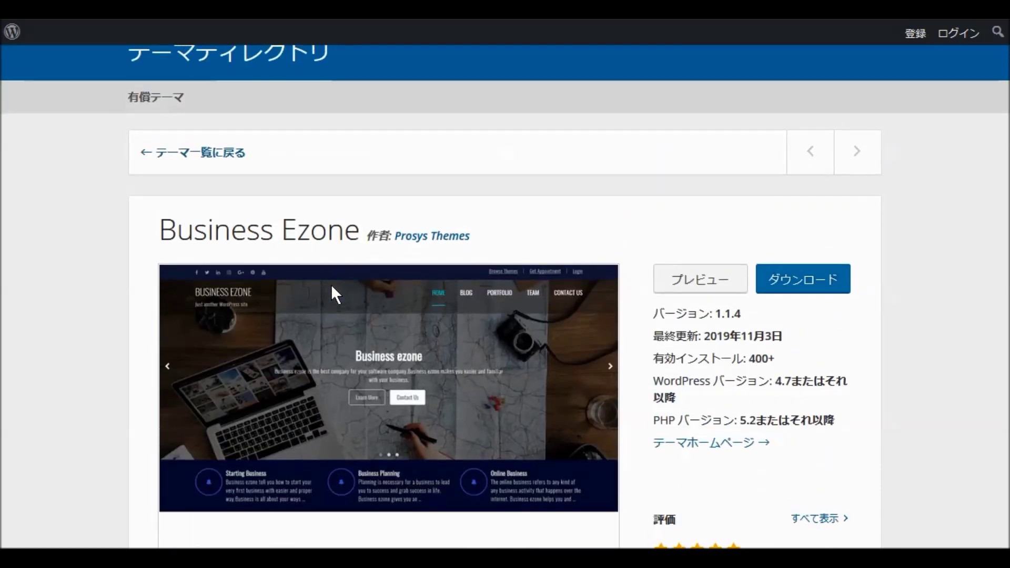
scroll(334, 288, "down", 2)
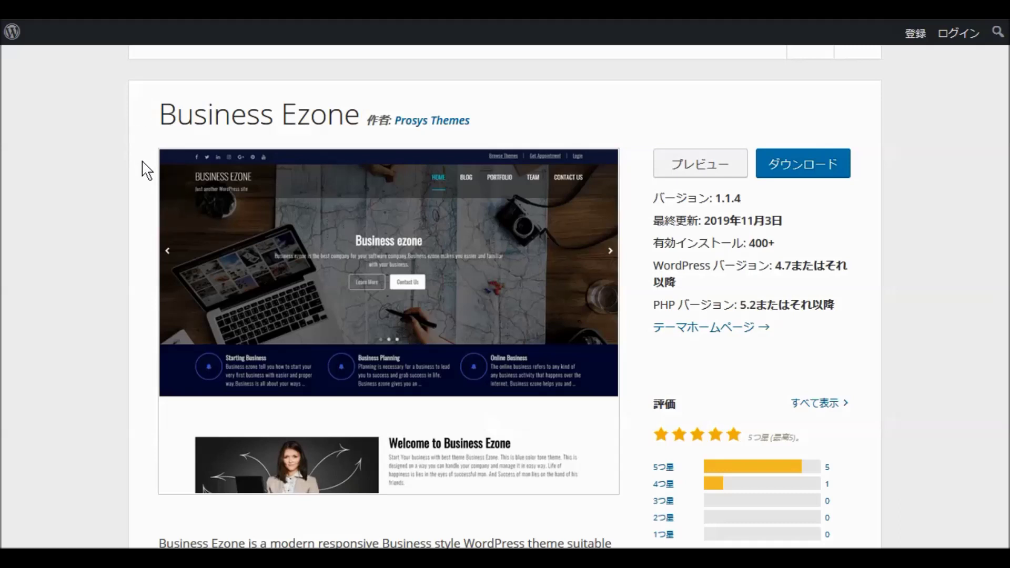
mouse_move(208, 158)
scroll(632, 232, "down", 2)
scroll(634, 232, "up", 2)
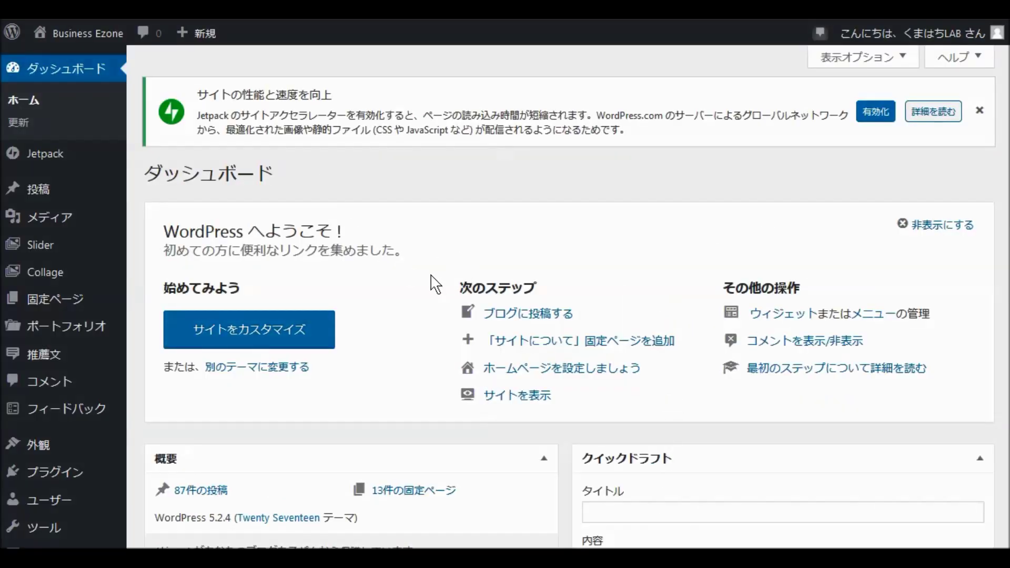
In the site's WordPress dashboard, start adding a new theme and search for "Business Ezone".
scroll(424, 282, "down", 2)
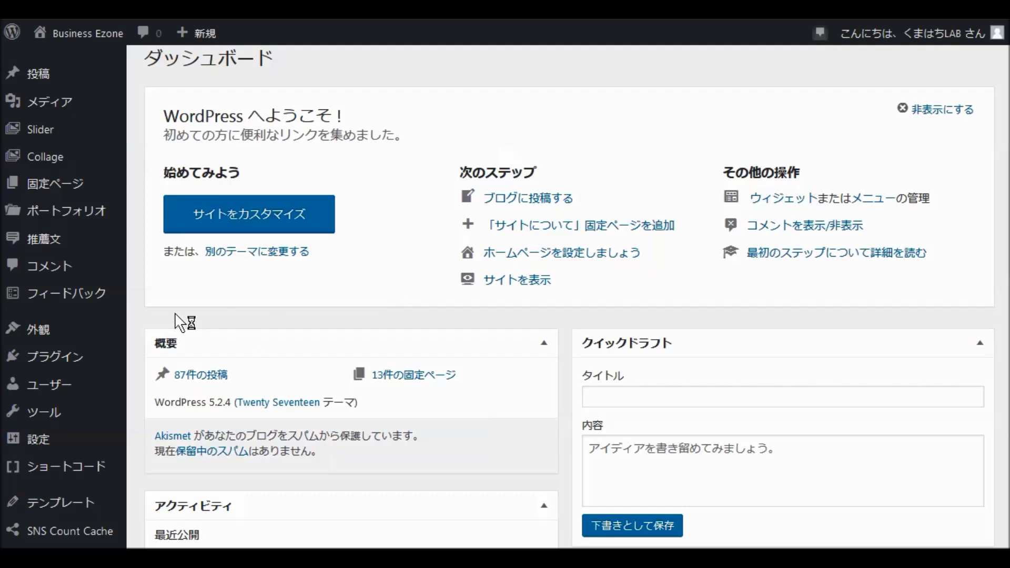
mouse_move(44, 334)
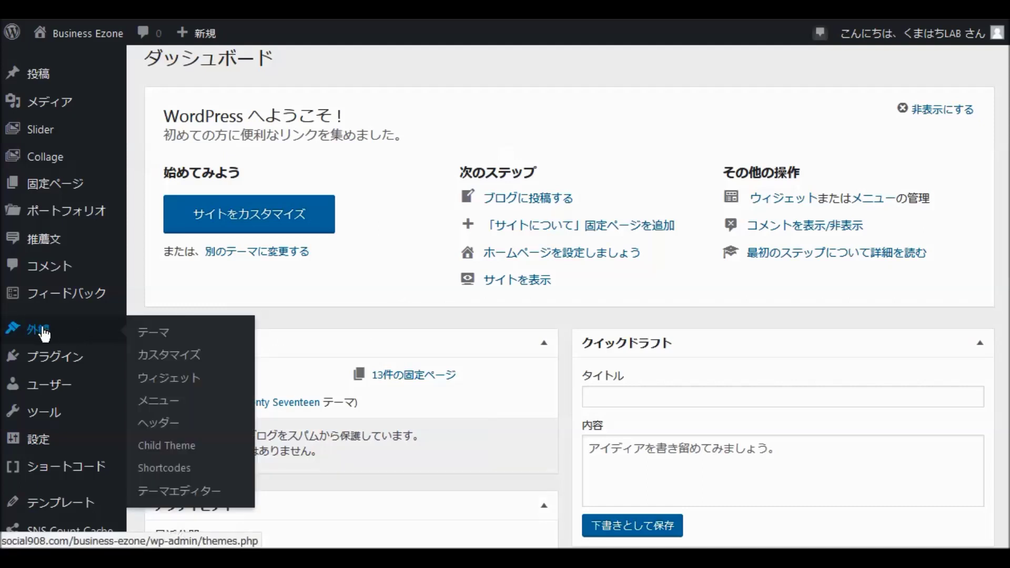
left_click(45, 334)
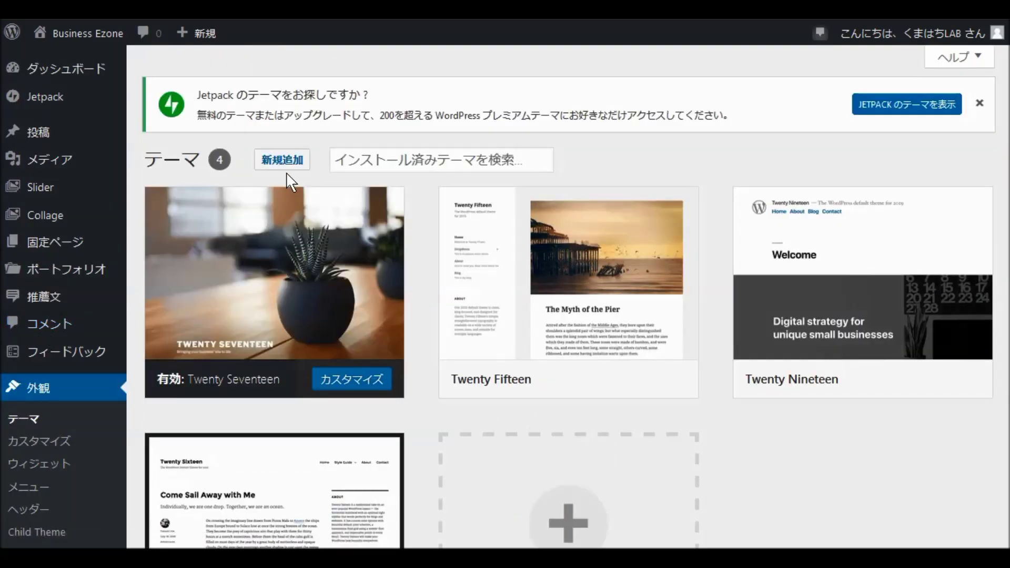
left_click(263, 161)
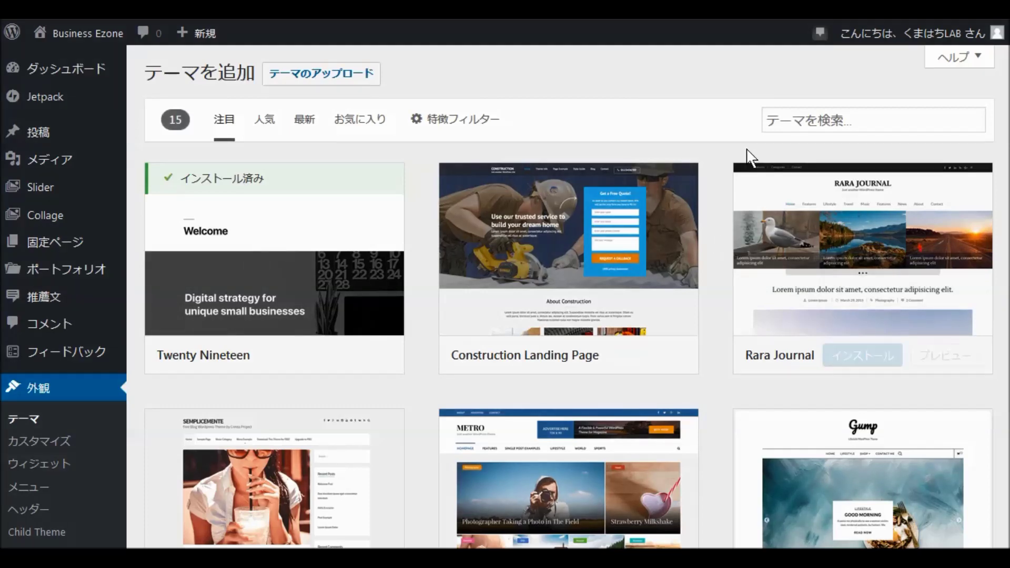
left_click(781, 121)
right_click(783, 123)
left_click(817, 201)
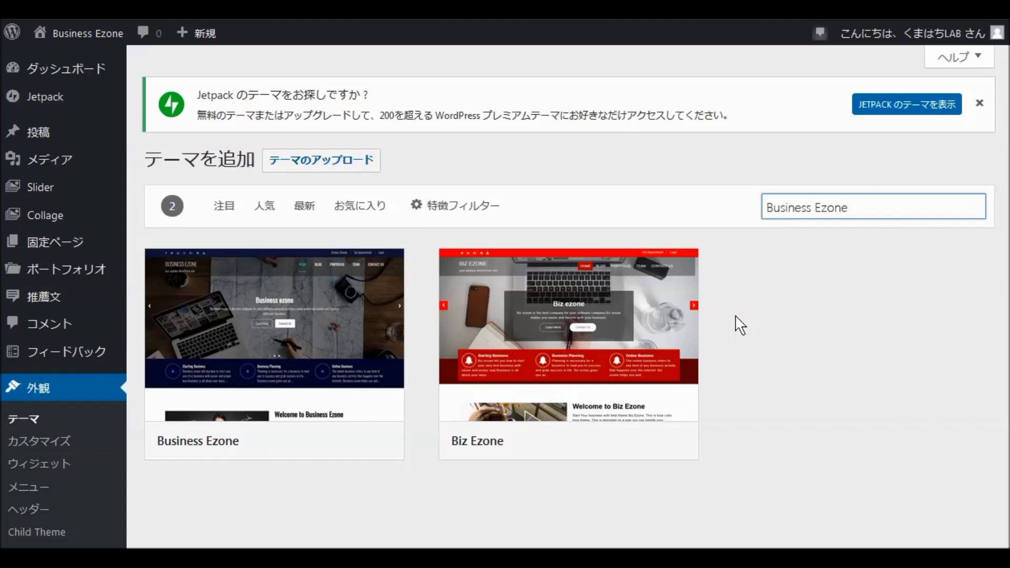
Install the Business Ezone theme from the search results and activate it.
mouse_move(700, 359)
mouse_move(295, 459)
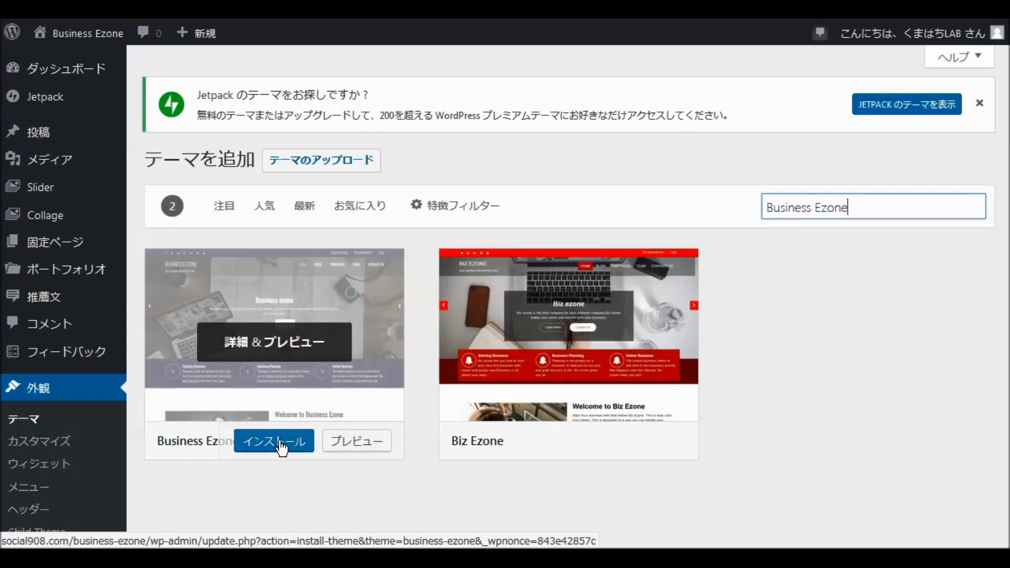
left_click(282, 448)
left_click(282, 447)
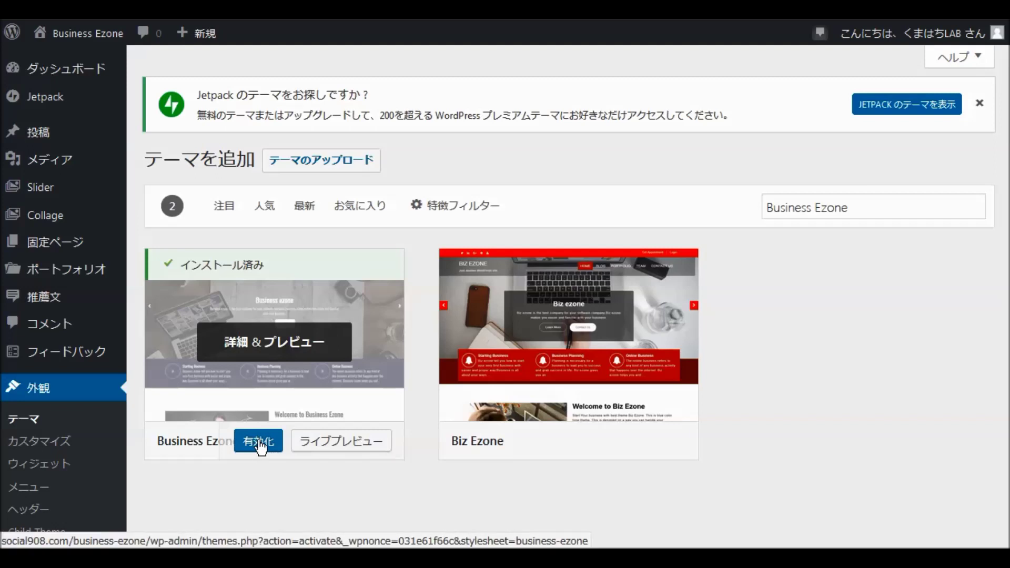
left_click(259, 446)
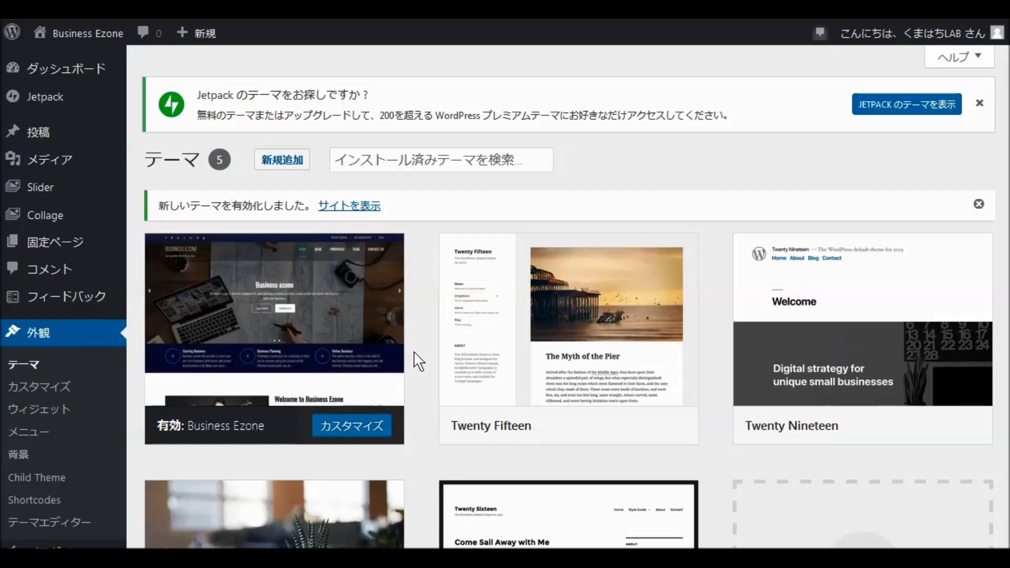
Look over the installed themes, and check the installed plugins list for One-Click Child Theme.
scroll(422, 356, "down", 3)
scroll(419, 353, "down", 2)
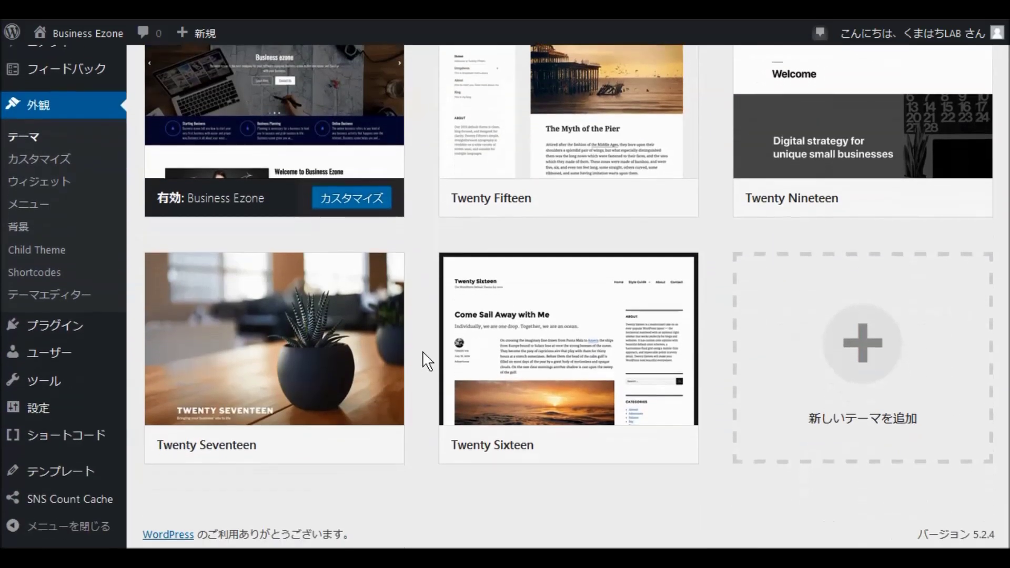
scroll(423, 355, "up", 2)
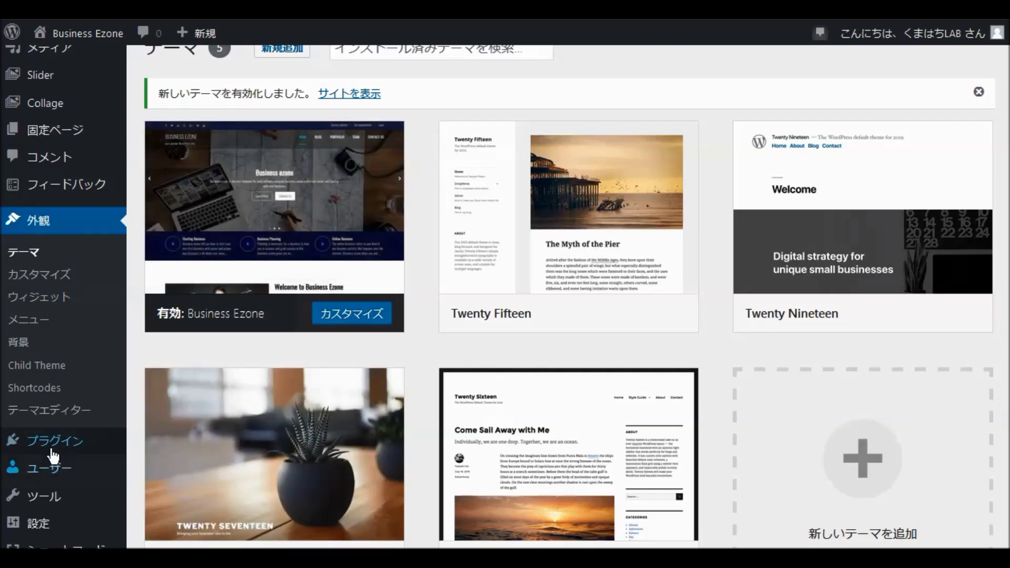
mouse_move(49, 451)
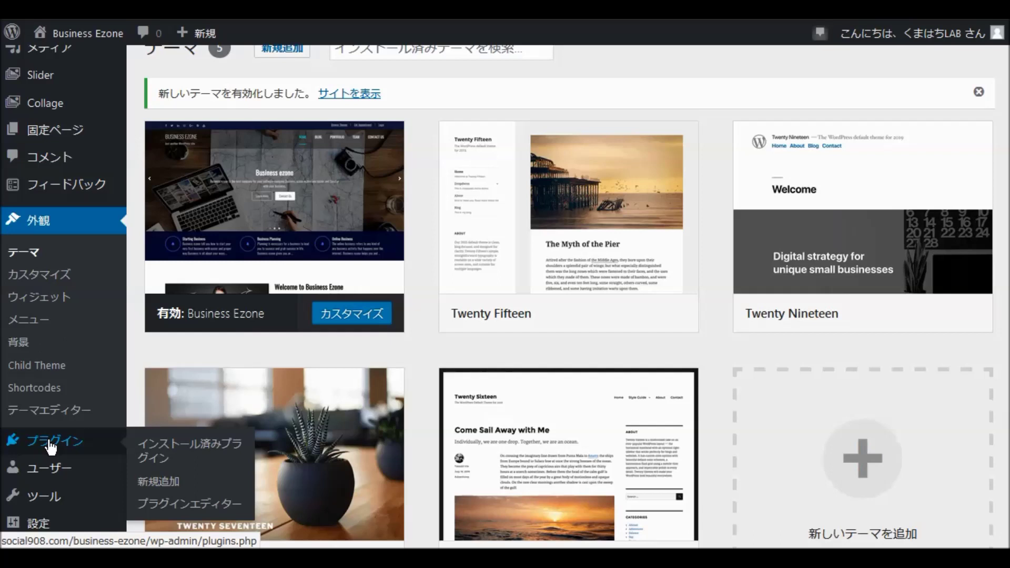
left_click(51, 447)
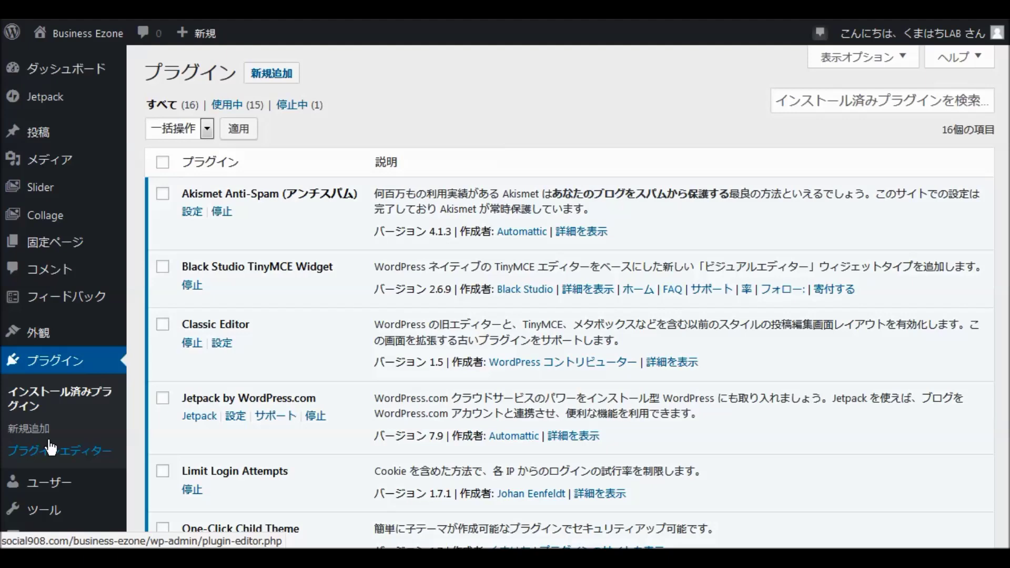
scroll(220, 368, "down", 5)
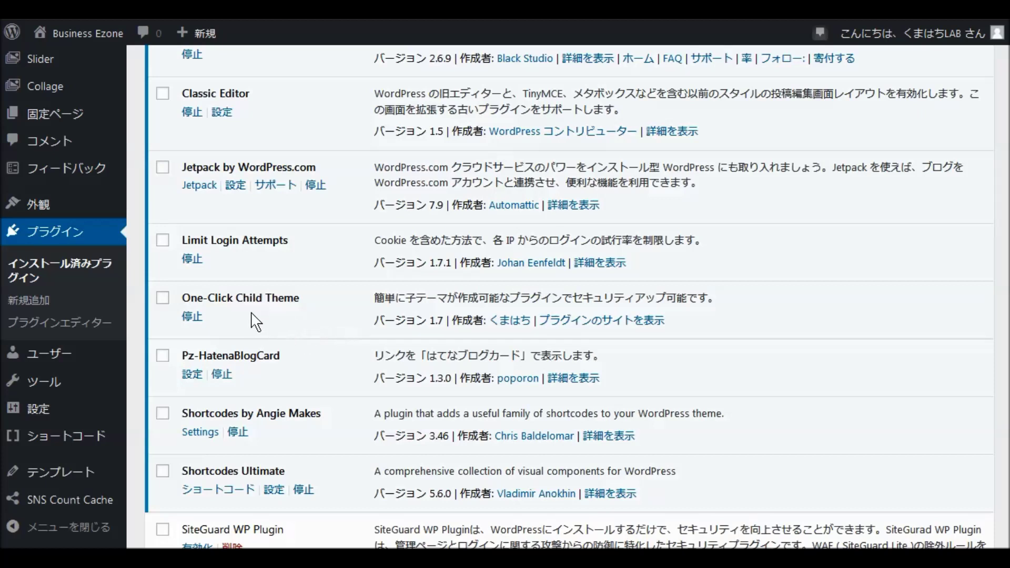
Open the Child Theme creation form and enter "Business Ezone Child" as the theme name.
mouse_move(33, 208)
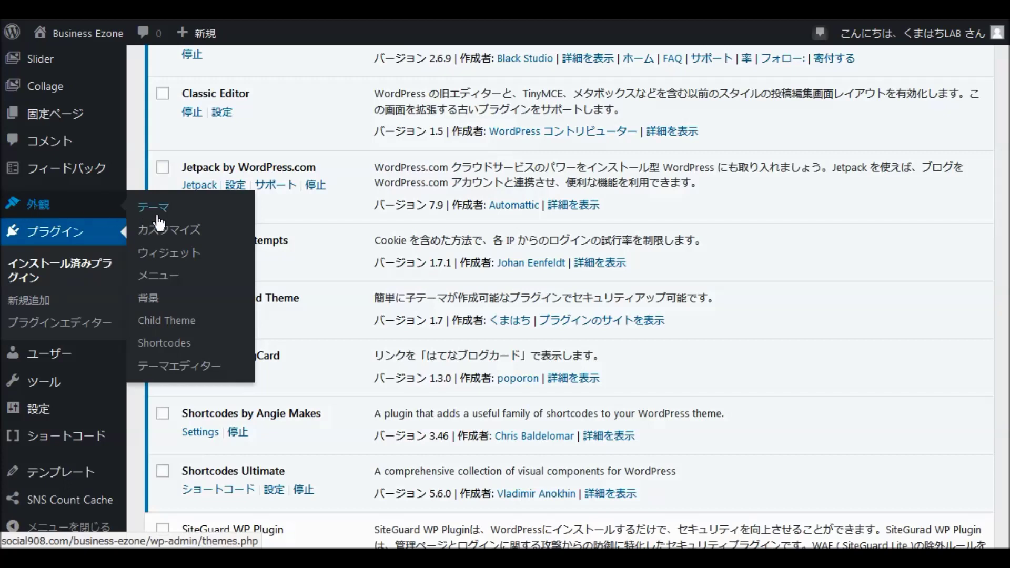
left_click(180, 323)
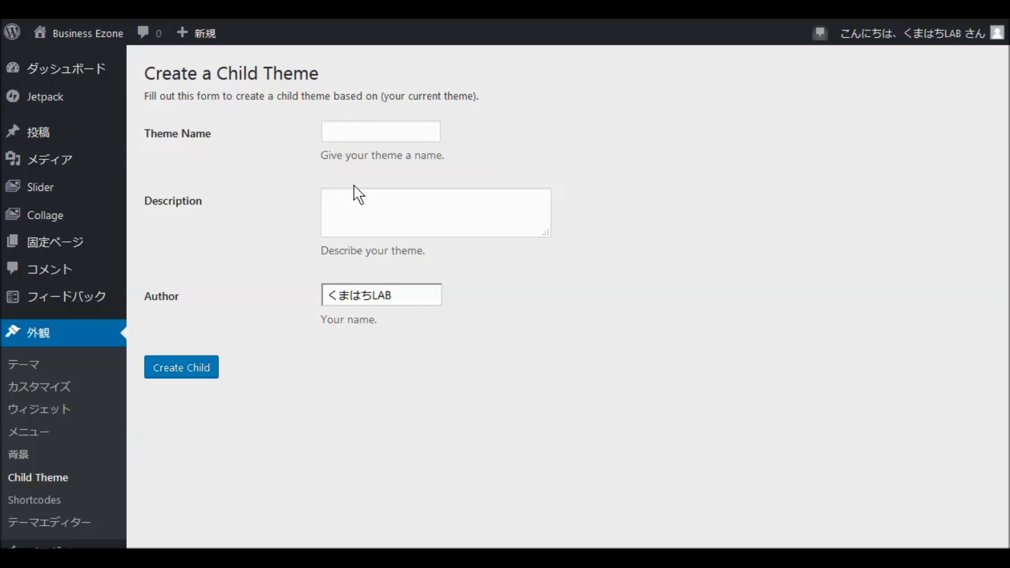
left_click(348, 133)
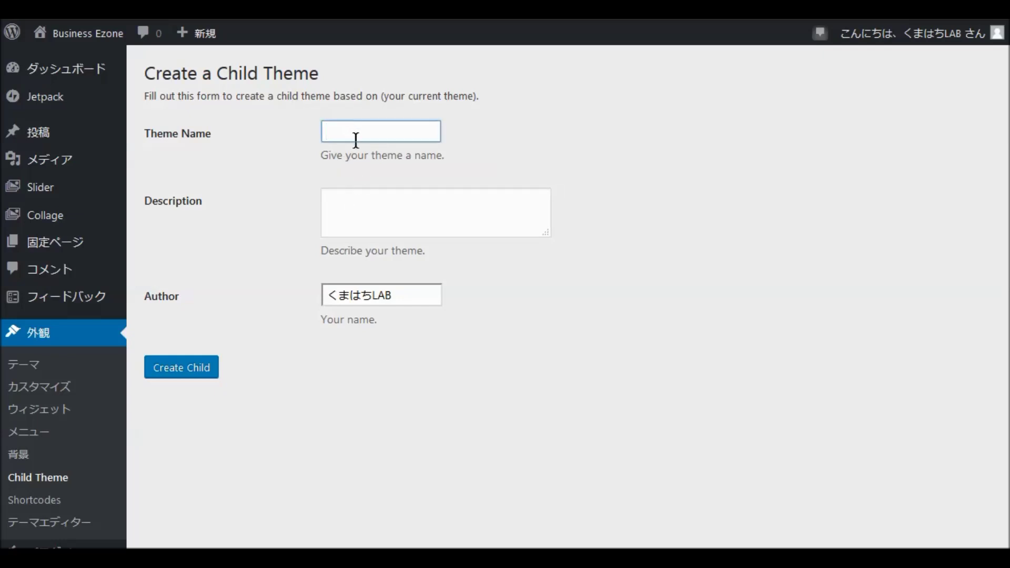
type("Business Ezone")
type("Child")
Enter the description "Business Ezoneの子テーマ" and create the child theme.
left_click(354, 194)
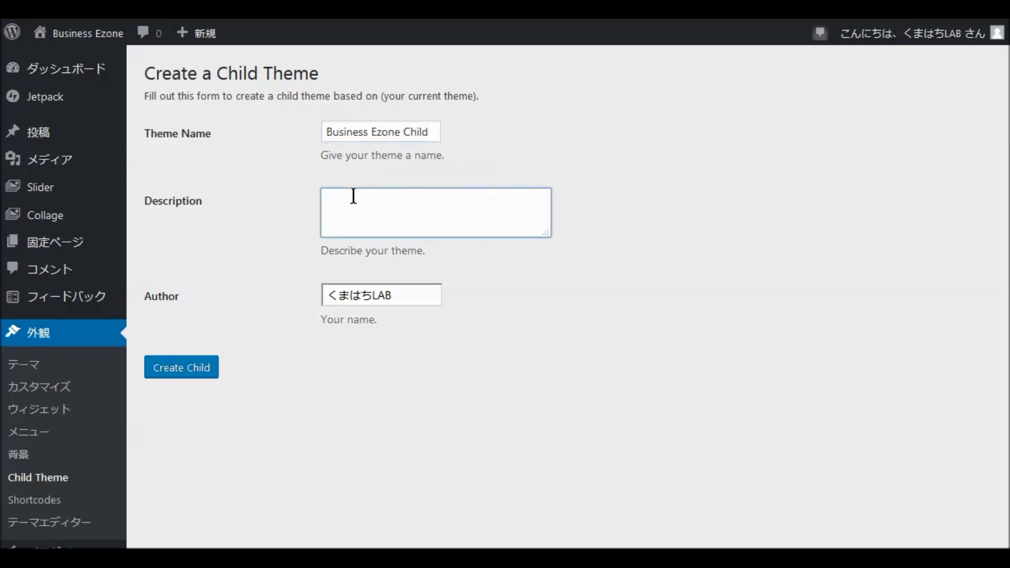
type("Business Ezone")
type("nokote-ma")
key("space")
key("Return")
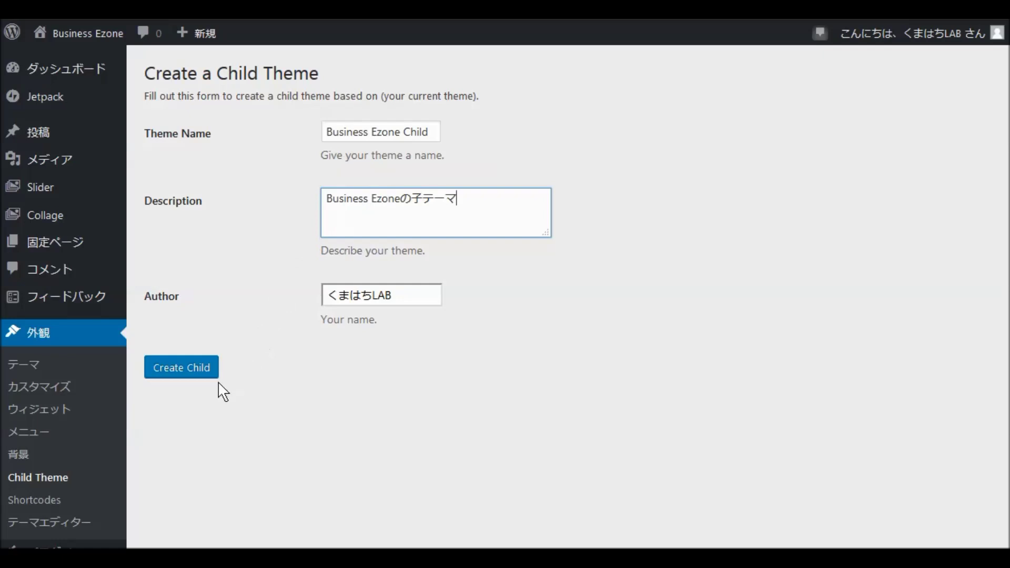
left_click(188, 373)
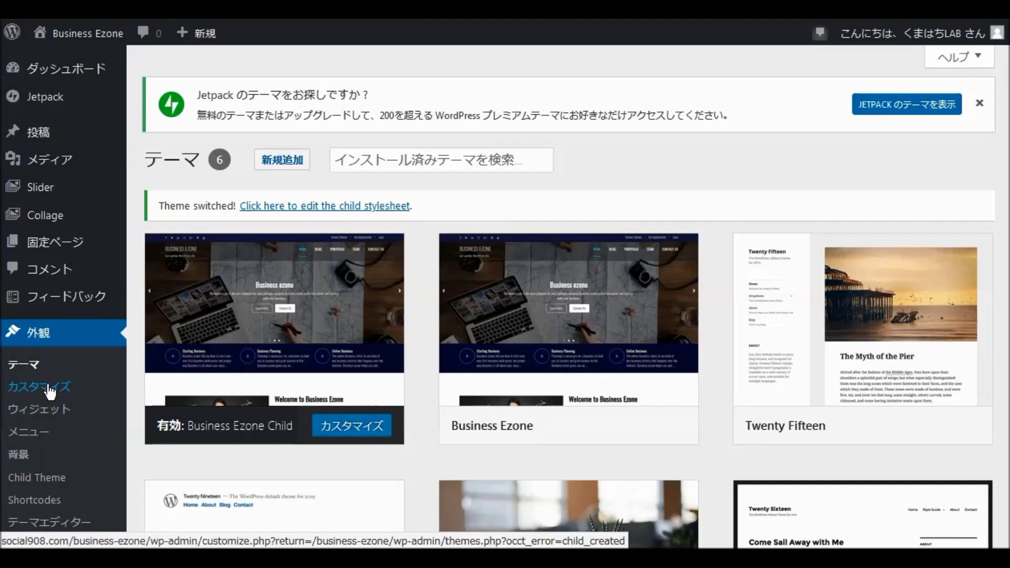
Open the customizer for the child theme and view the links under Theme Information.
left_click(50, 392)
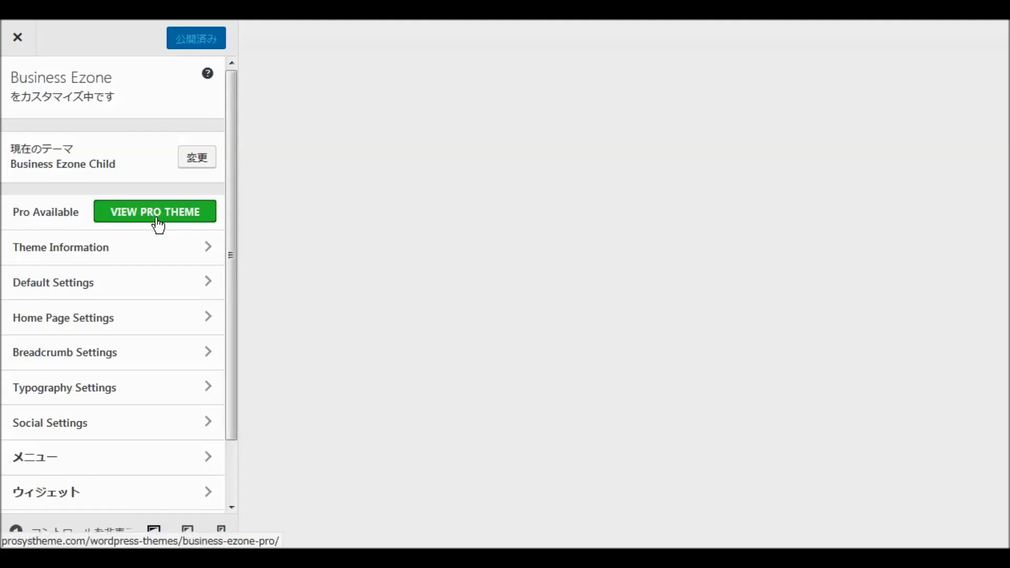
left_click(100, 255)
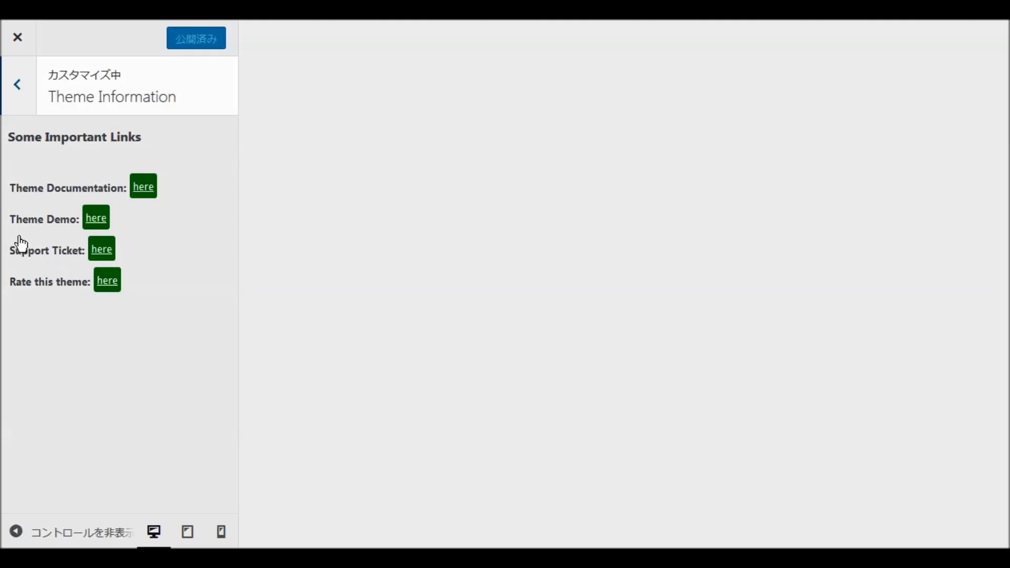
left_click(19, 86)
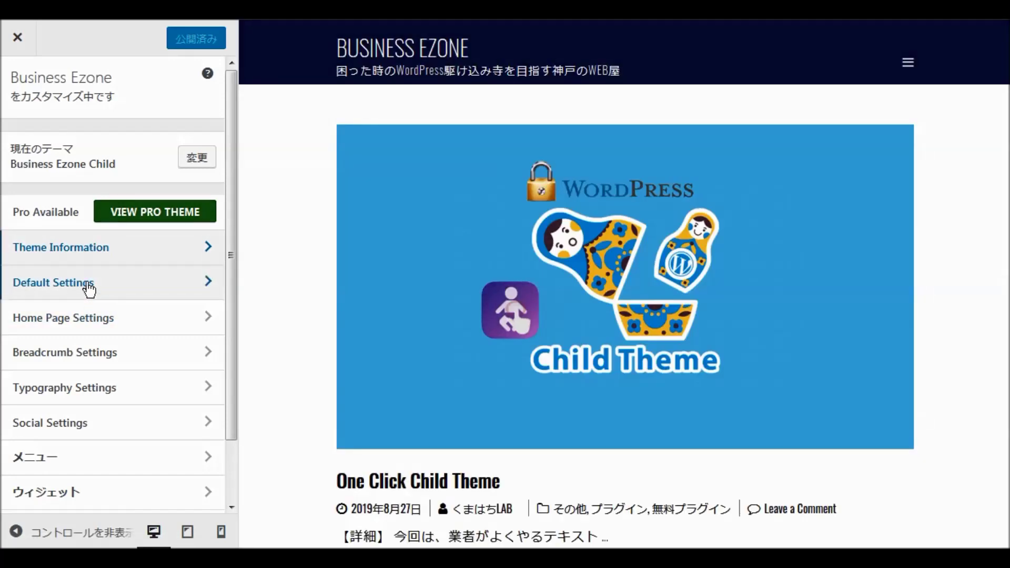
Open the site identity section (サイト基本情報) within Default Settings and start choosing a logo.
left_click(89, 288)
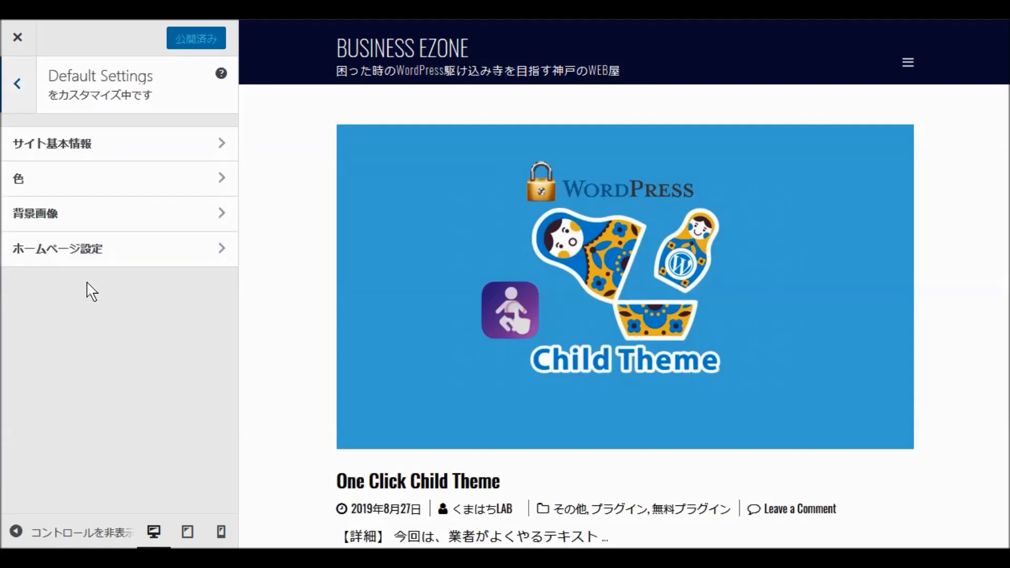
left_click(76, 153)
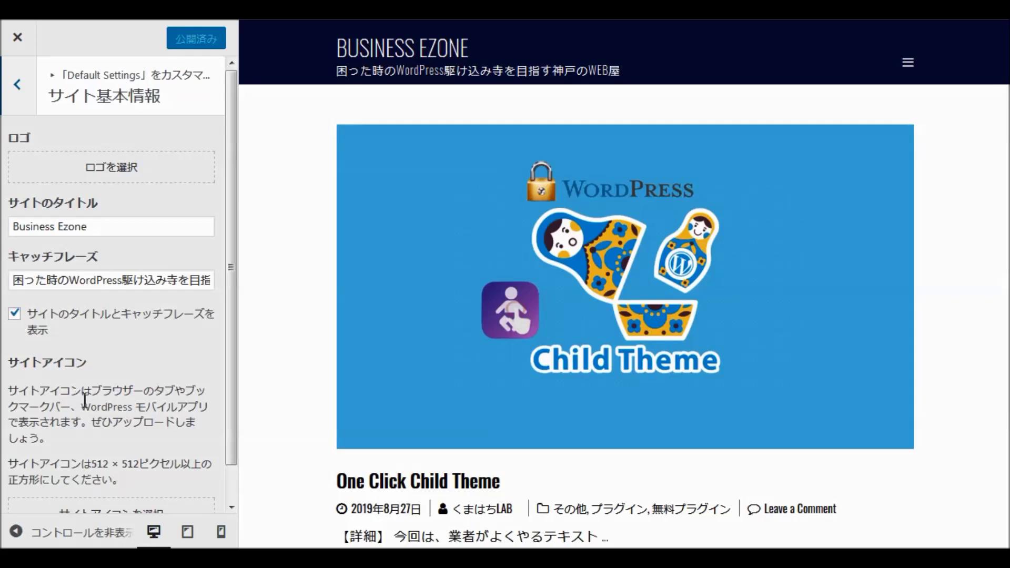
left_click(132, 178)
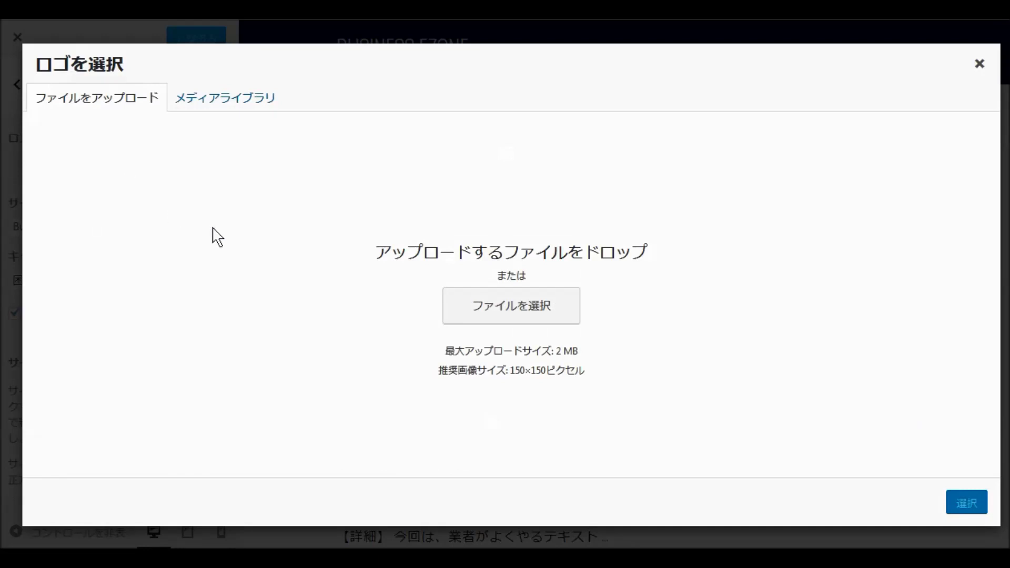
Upload aios150.png from the 908 picture folder and set it as the site logo without cropping.
mouse_move(241, 495)
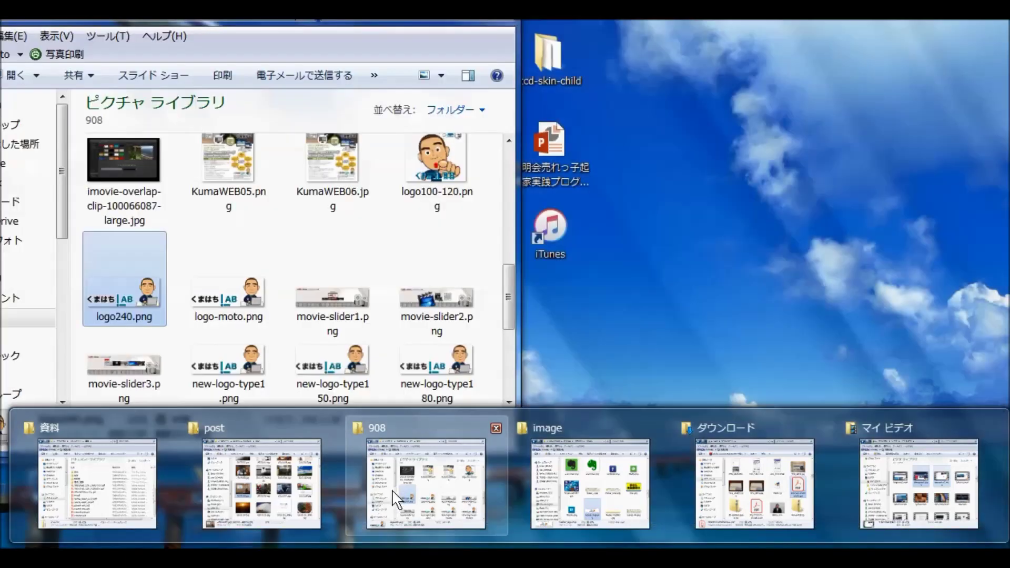
left_click(376, 502)
scroll(311, 266, "up", 2)
scroll(312, 266, "up", 1)
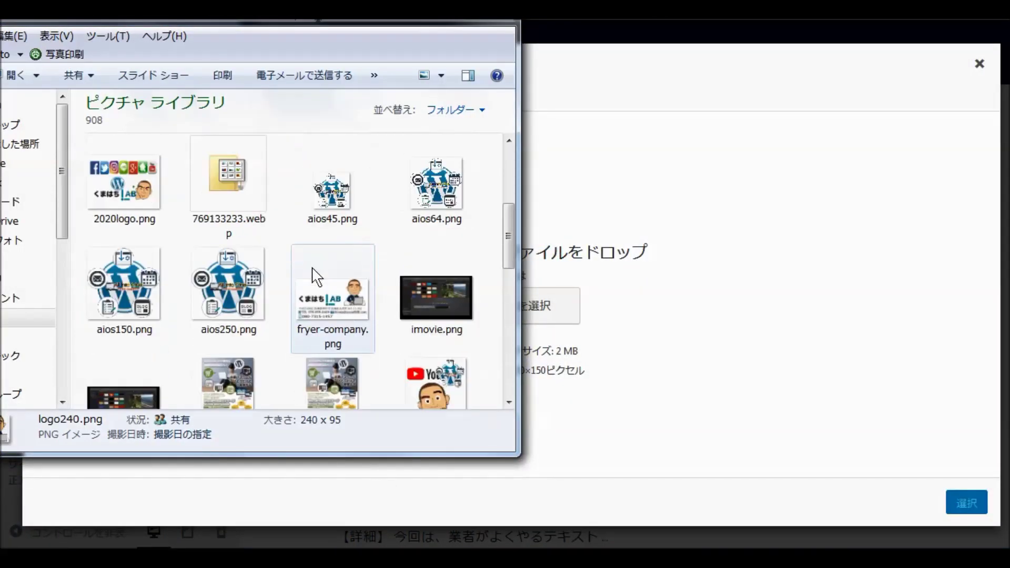
left_click_drag(135, 299, 599, 312)
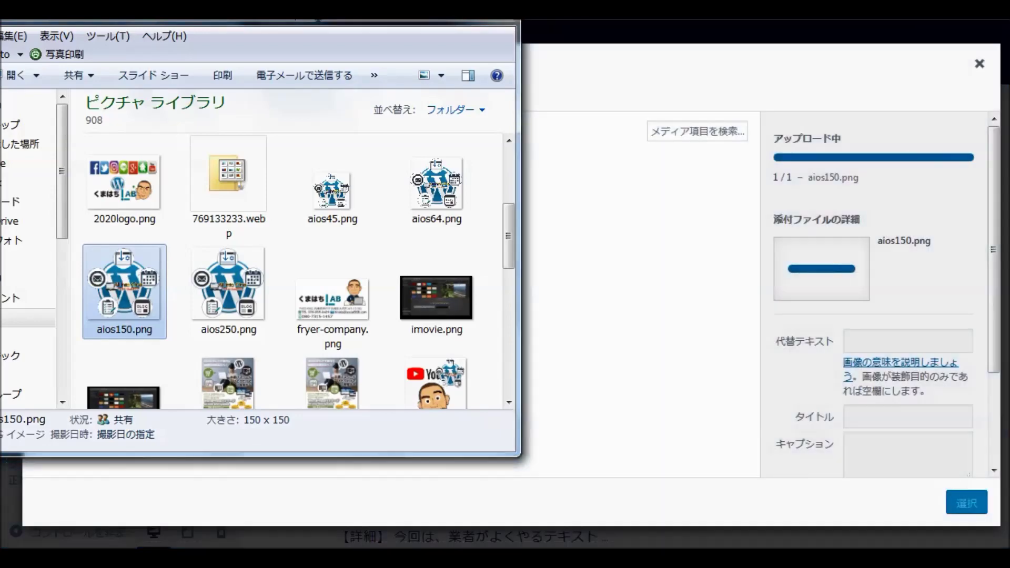
left_click(599, 312)
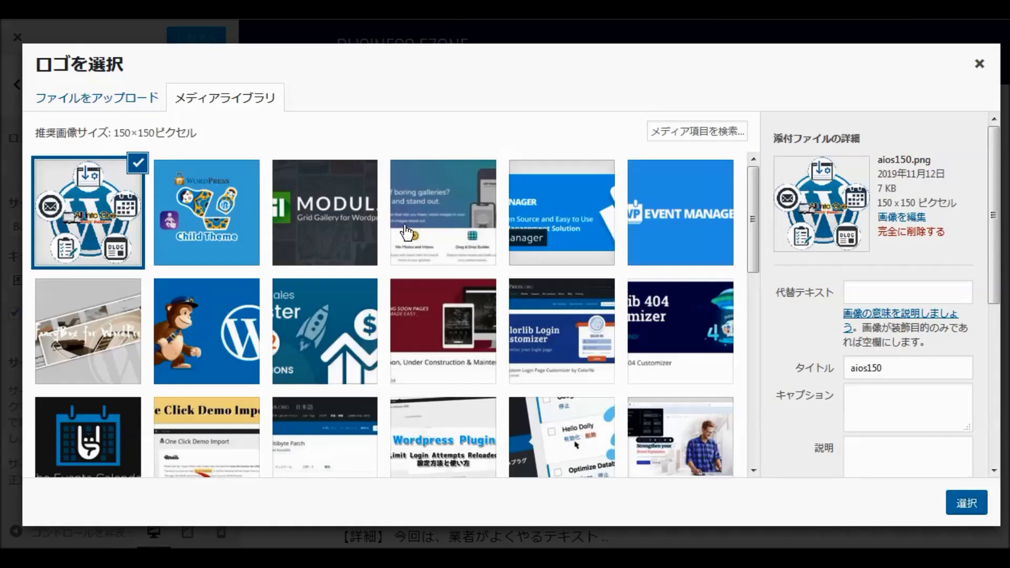
left_click(966, 502)
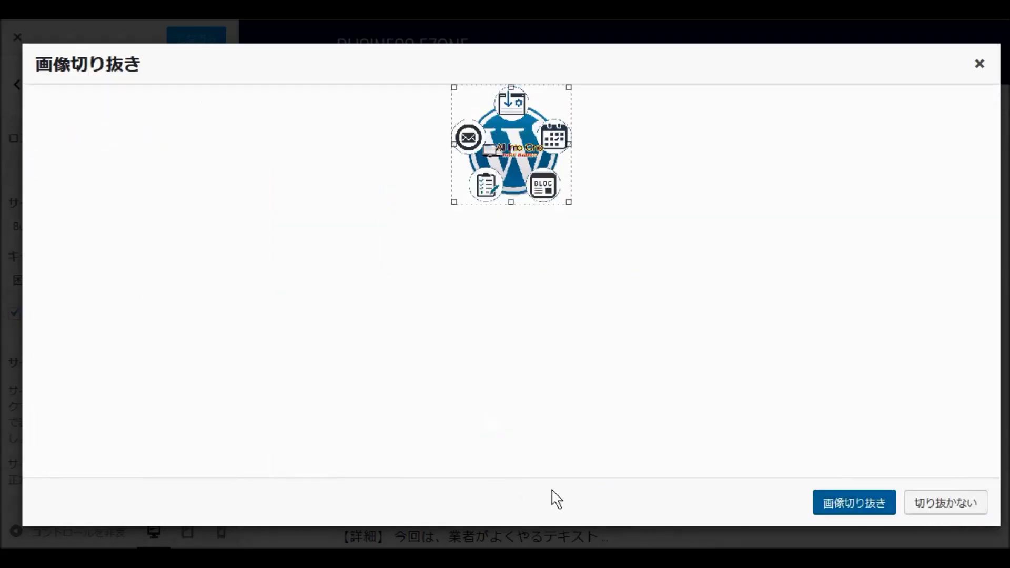
left_click(957, 506)
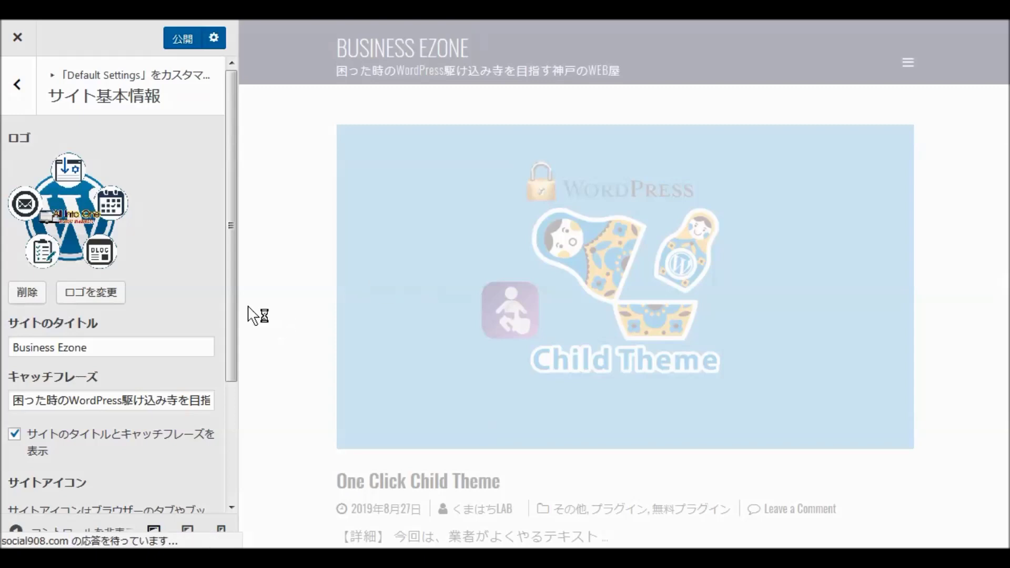
Choose 908icon.png from the media library as the site icon and publish the site identity changes.
scroll(132, 347, "down", 3)
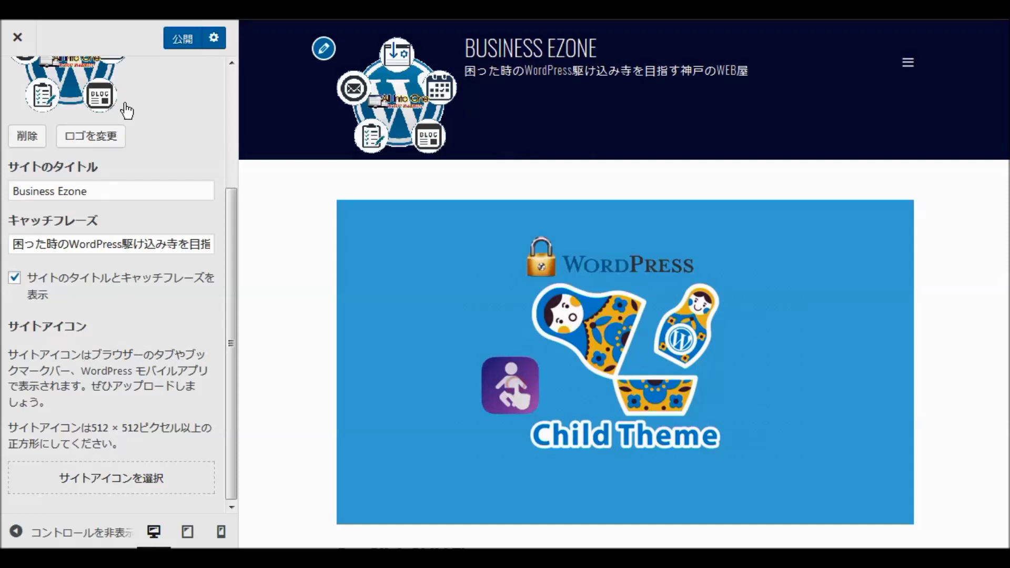
left_click(123, 486)
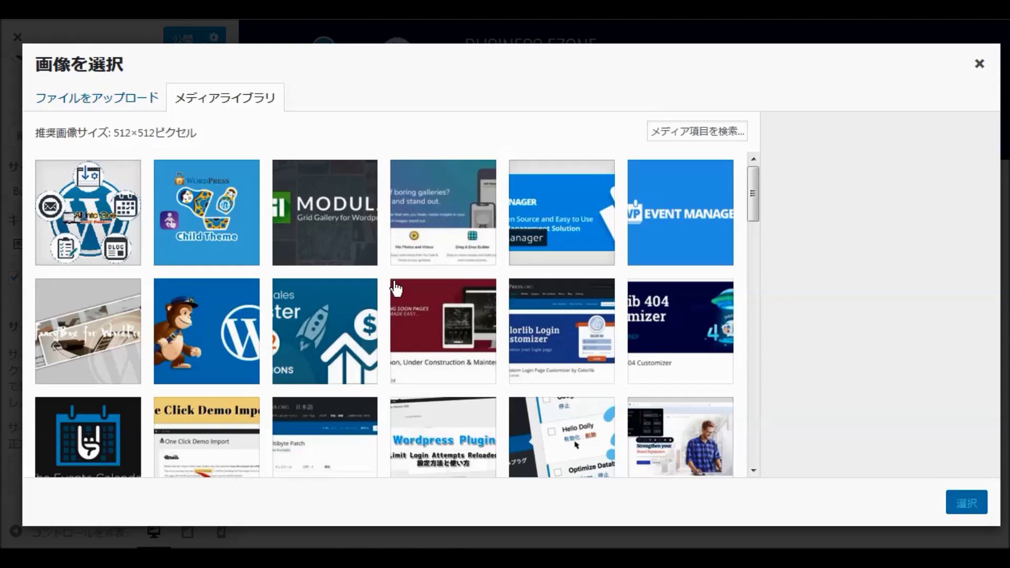
scroll(421, 288, "down", 15)
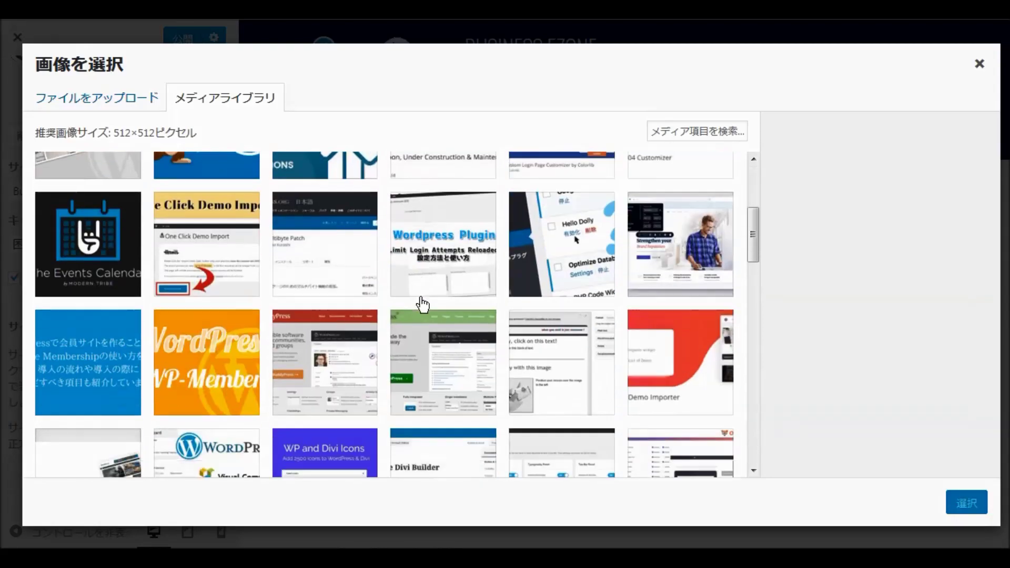
scroll(420, 307, "down", 10)
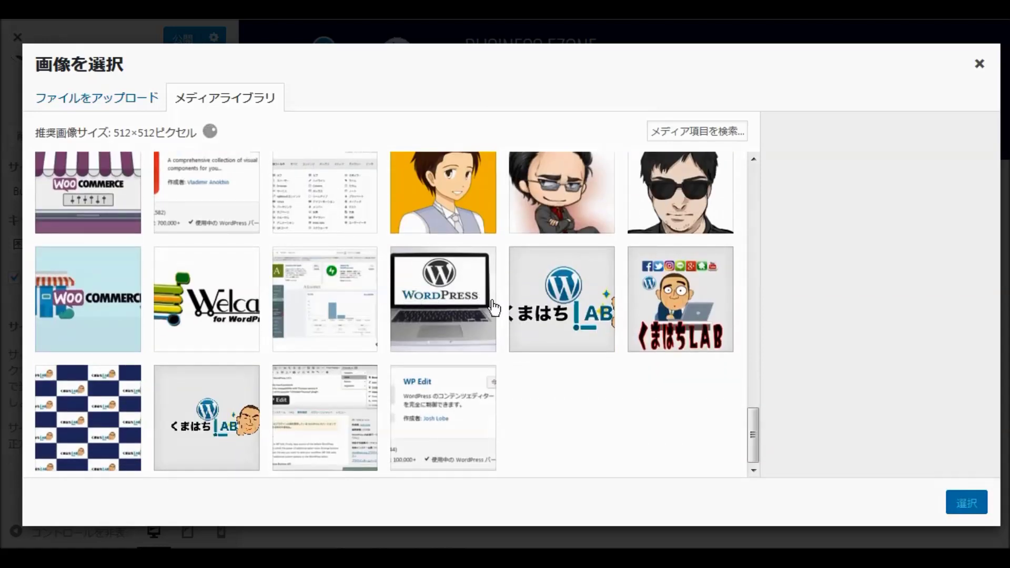
left_click(665, 311)
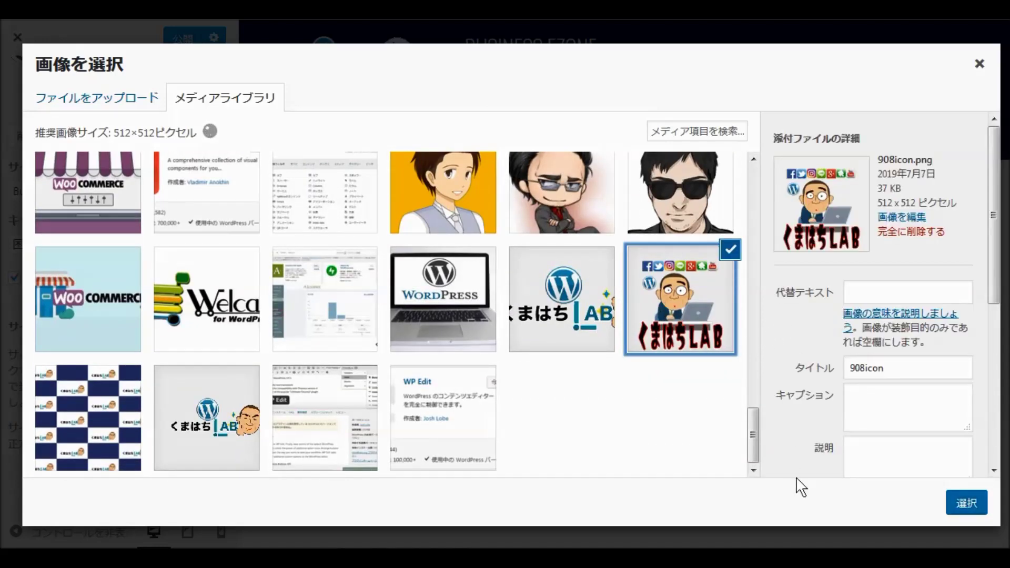
left_click(966, 502)
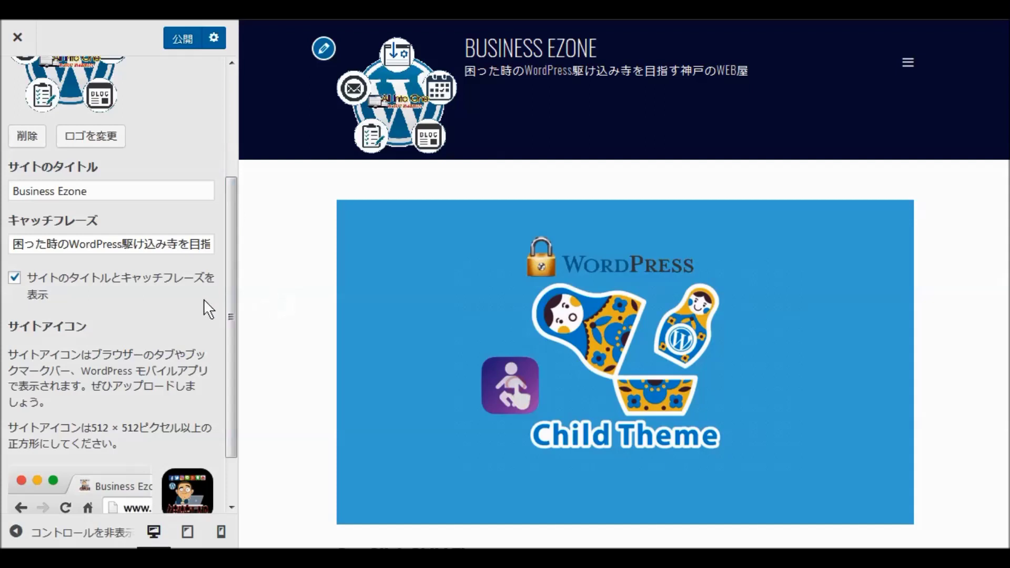
scroll(184, 302, "up", 3)
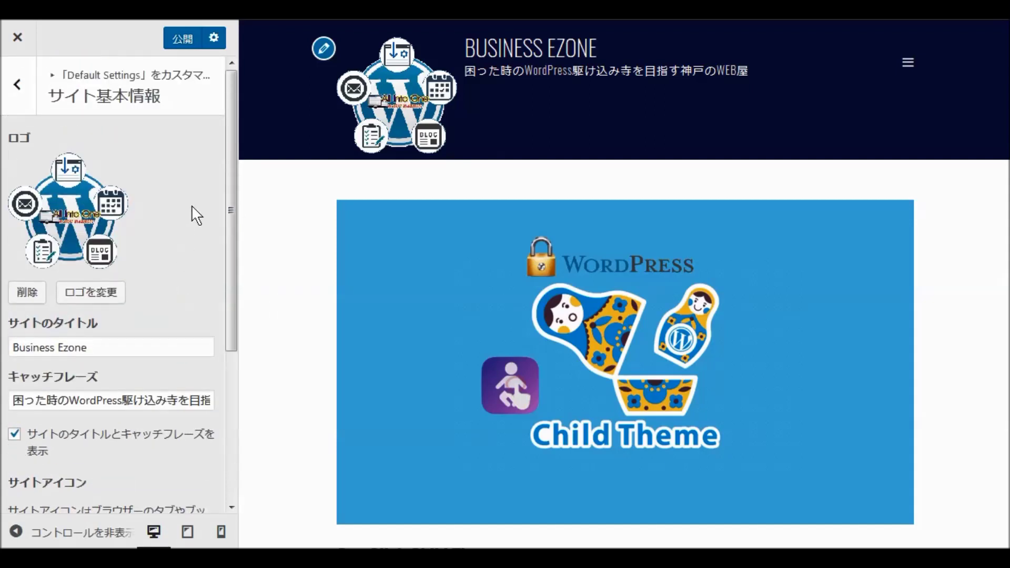
left_click(173, 42)
left_click(17, 88)
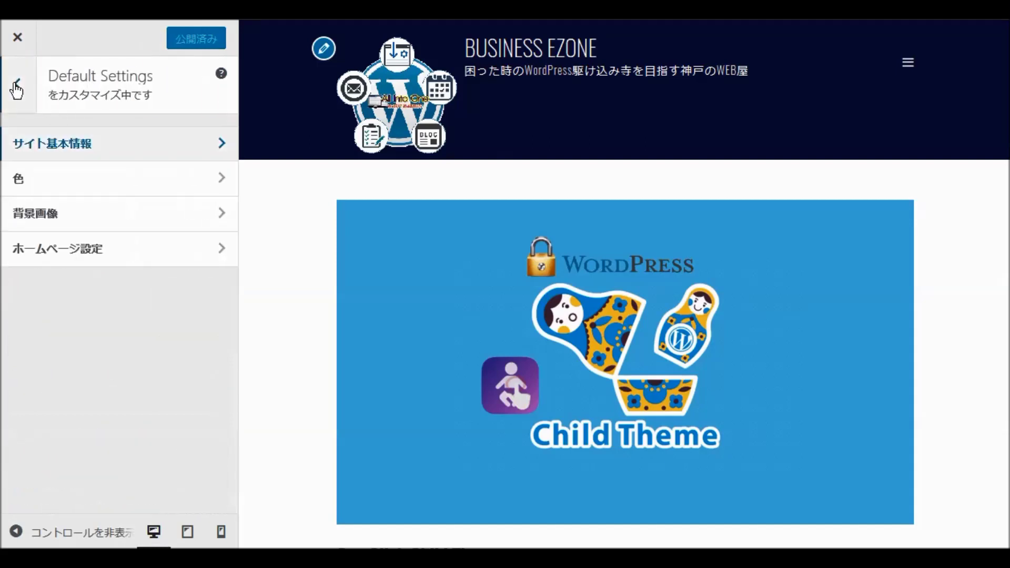
Review the color (色), background image (背景画像) and homepage (ホームページ設定) options within Default Settings.
left_click(53, 182)
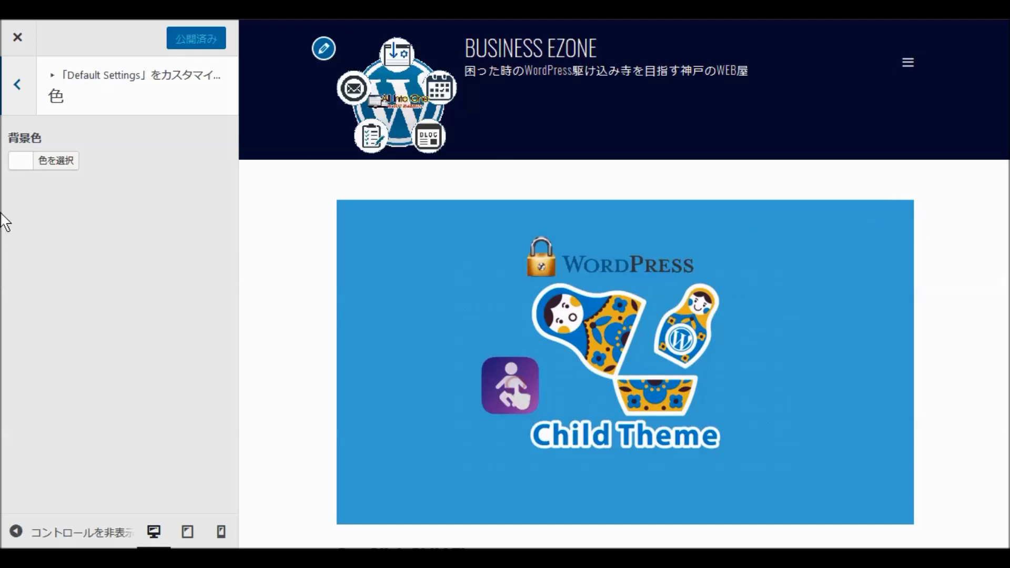
scroll(306, 246, "down", 1)
scroll(306, 246, "down", 4)
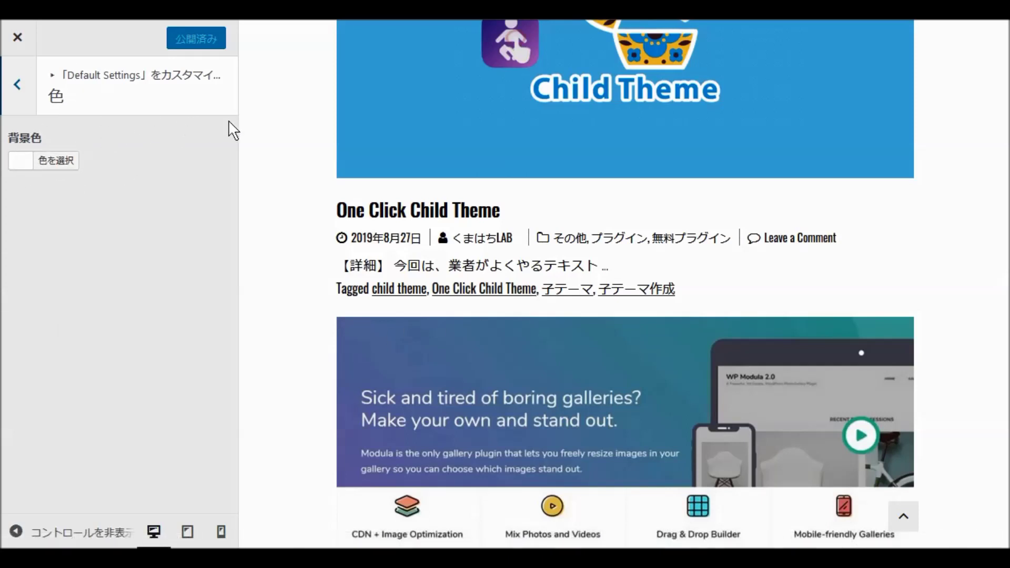
left_click(15, 93)
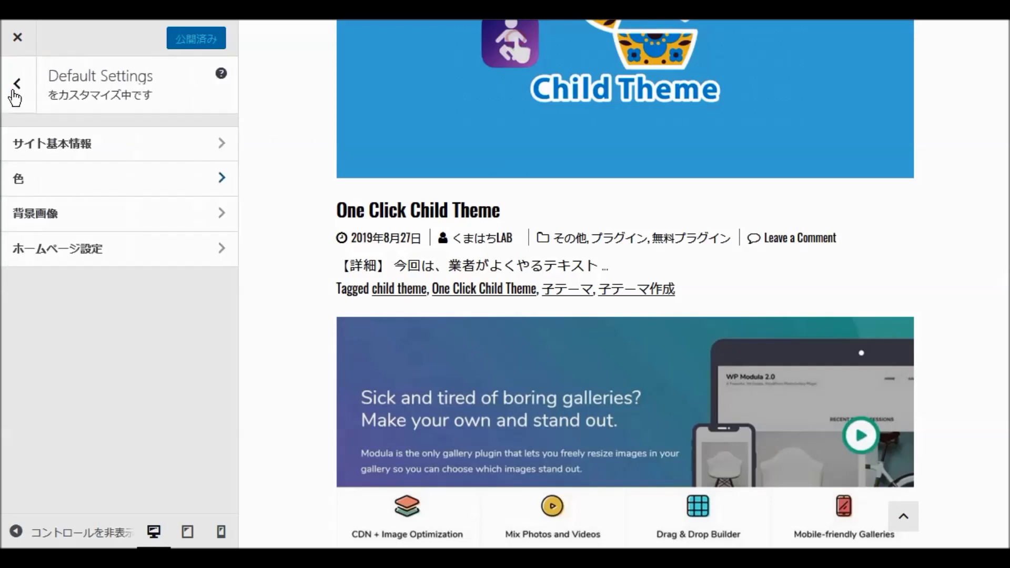
left_click(72, 226)
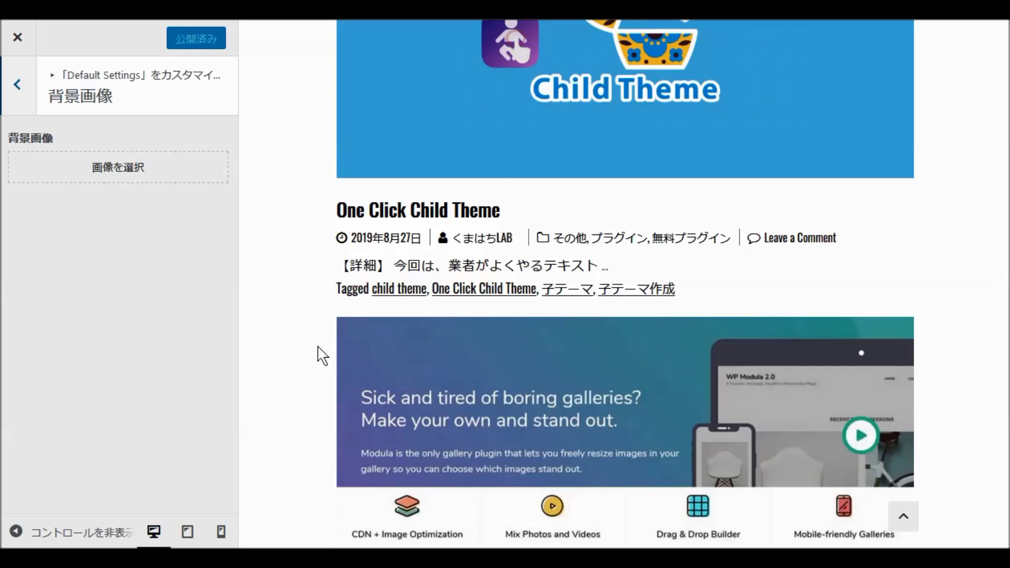
left_click(19, 84)
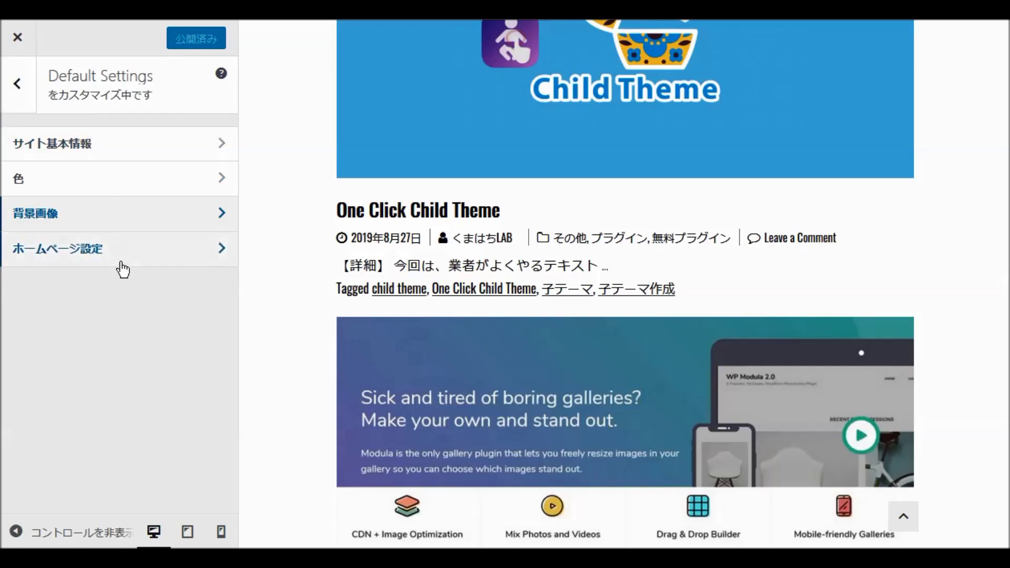
left_click(109, 250)
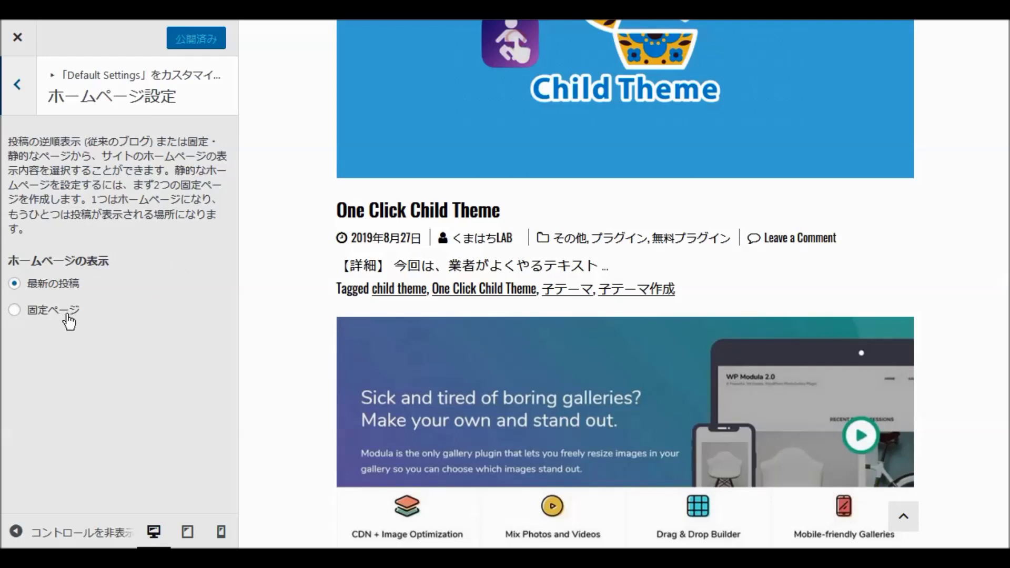
left_click(15, 88)
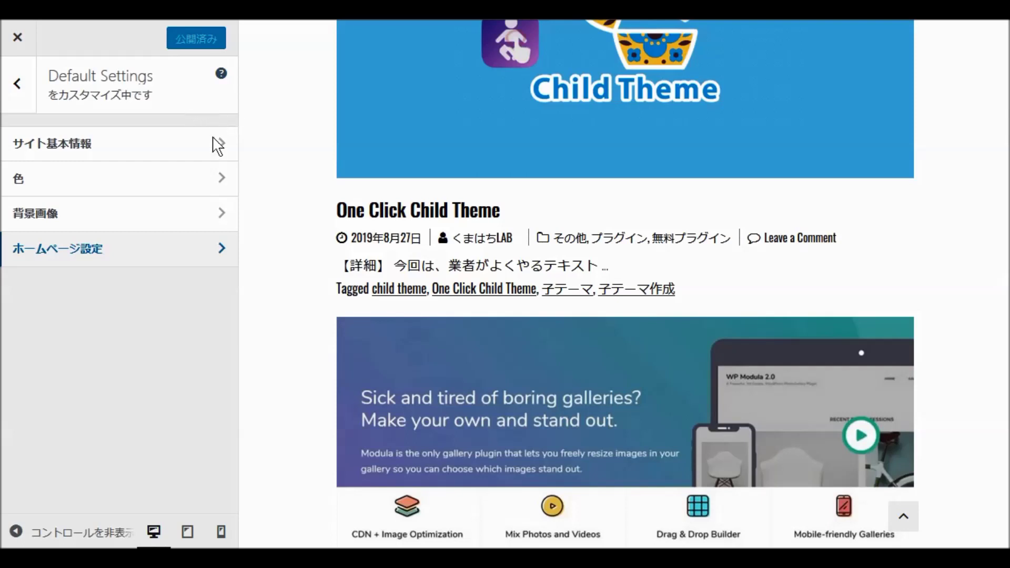
left_click(19, 83)
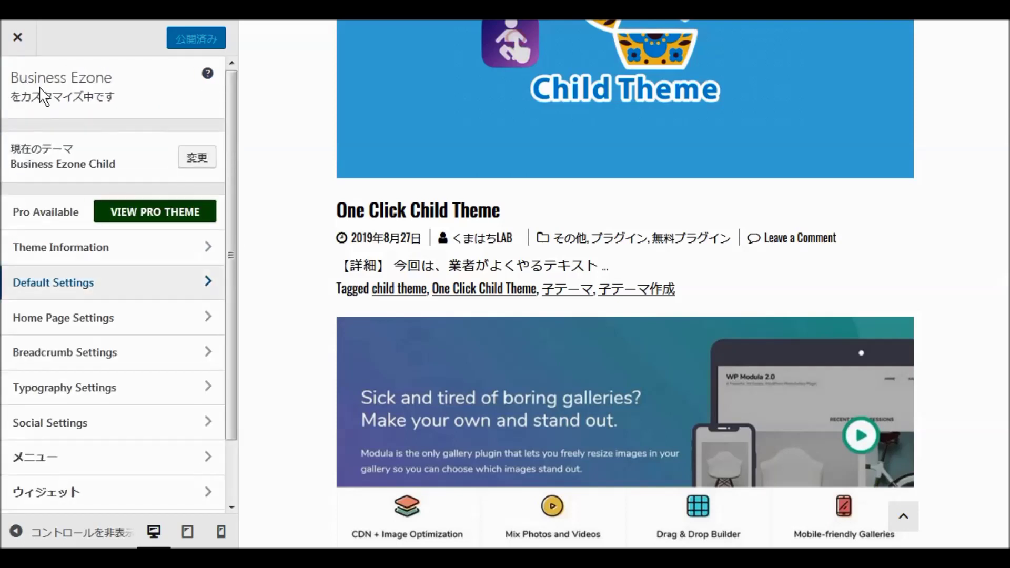
In the Slider Settings of Home Page Settings, choose Simplicity2 as slider Post 2.
scroll(259, 176, "down", 2)
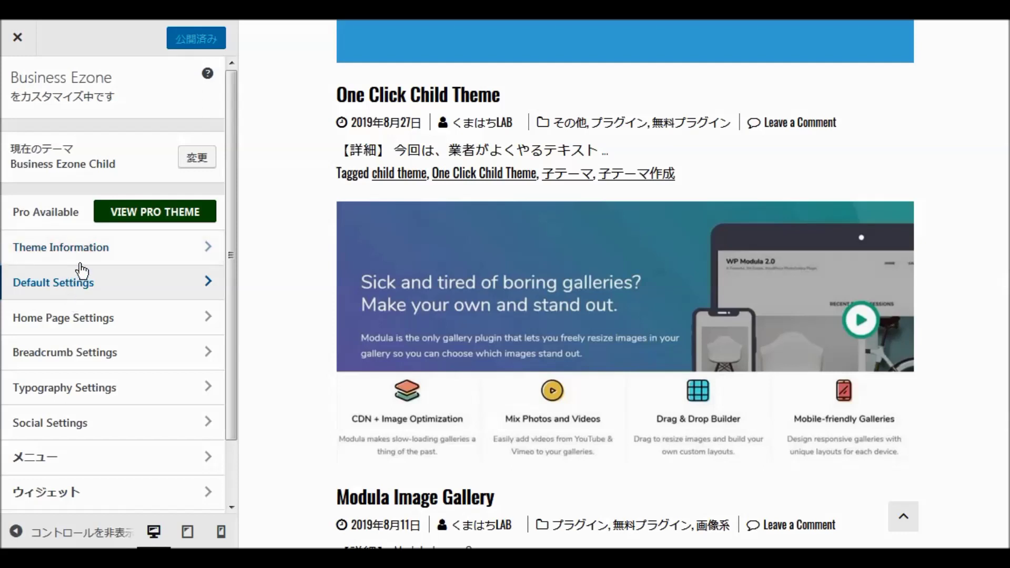
left_click(65, 328)
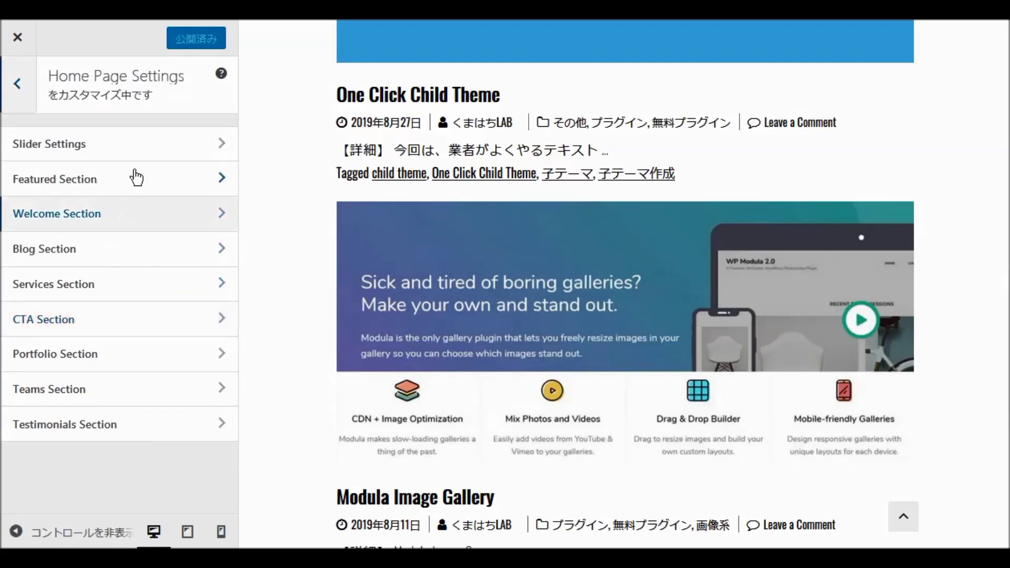
left_click(72, 141)
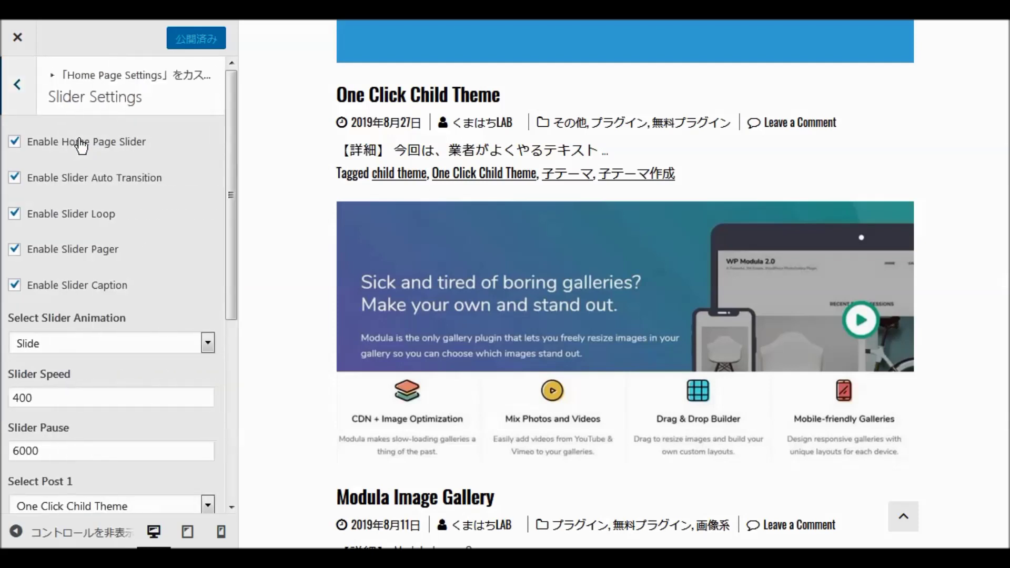
scroll(179, 150, "down", 4)
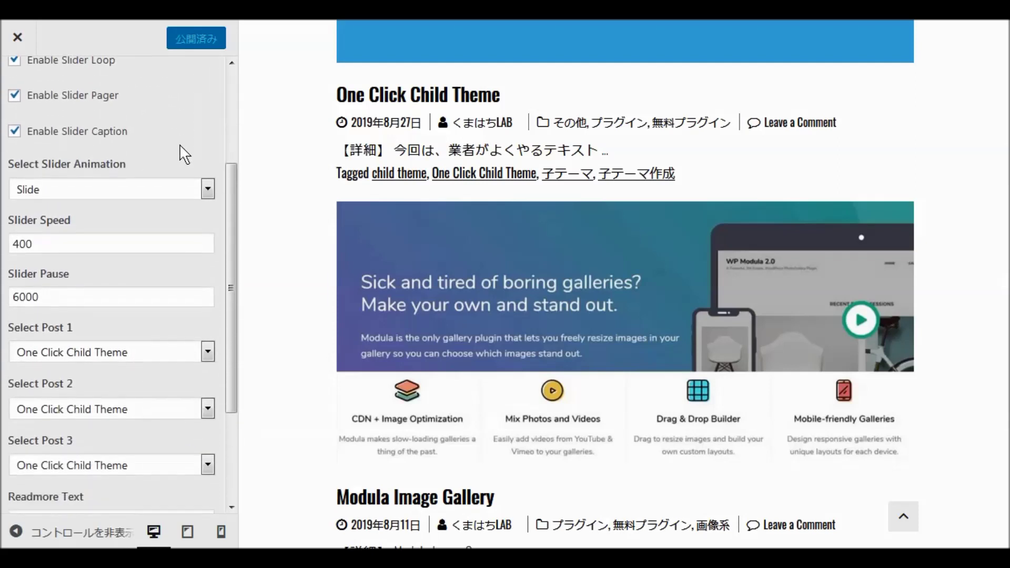
scroll(164, 156, "down", 1)
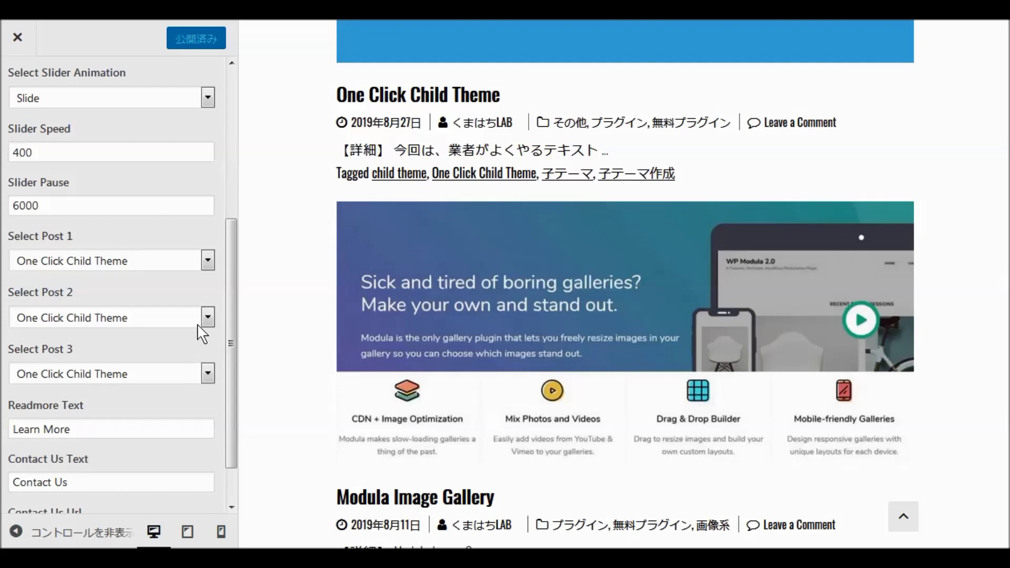
left_click(208, 317)
scroll(204, 197, "down", 5)
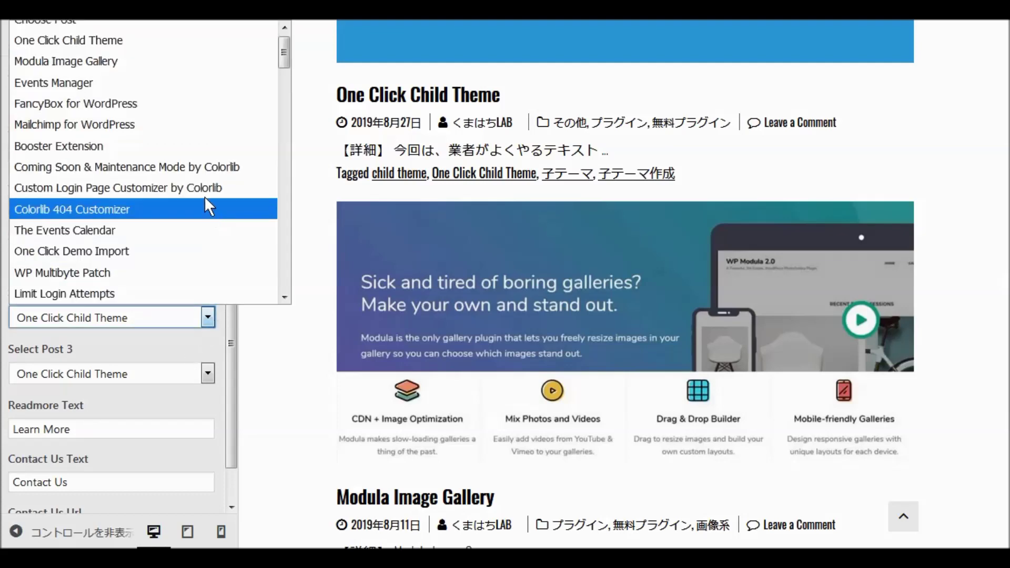
scroll(204, 196, "down", 13)
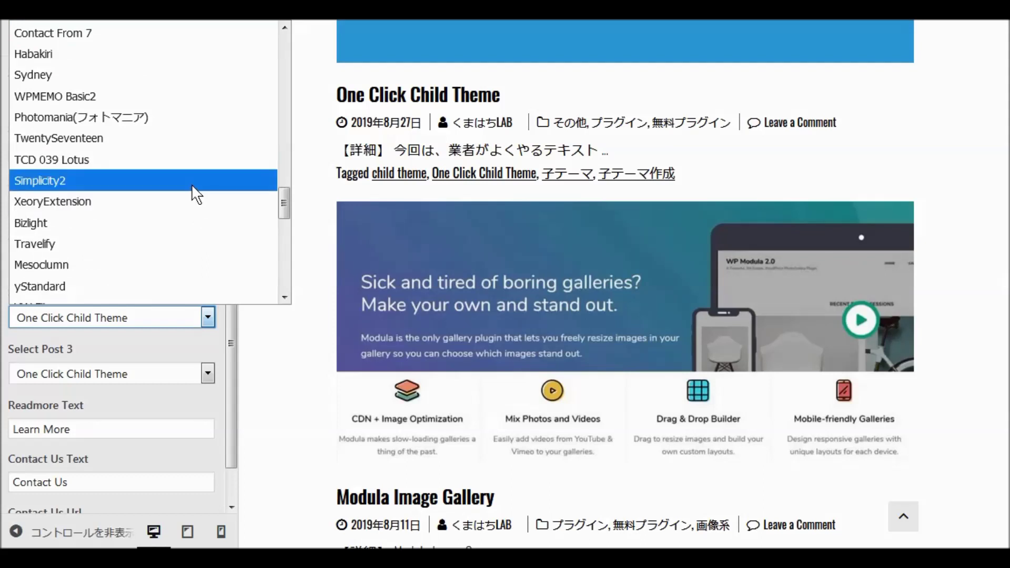
left_click(196, 181)
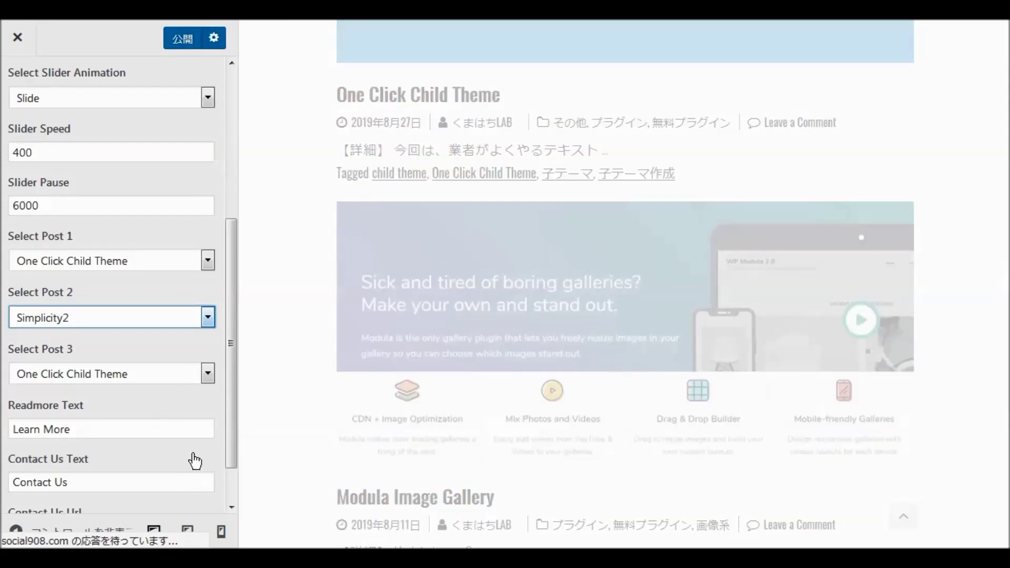
Choose Jetpack as slider Post 3 and publish the slider settings.
left_click(213, 376)
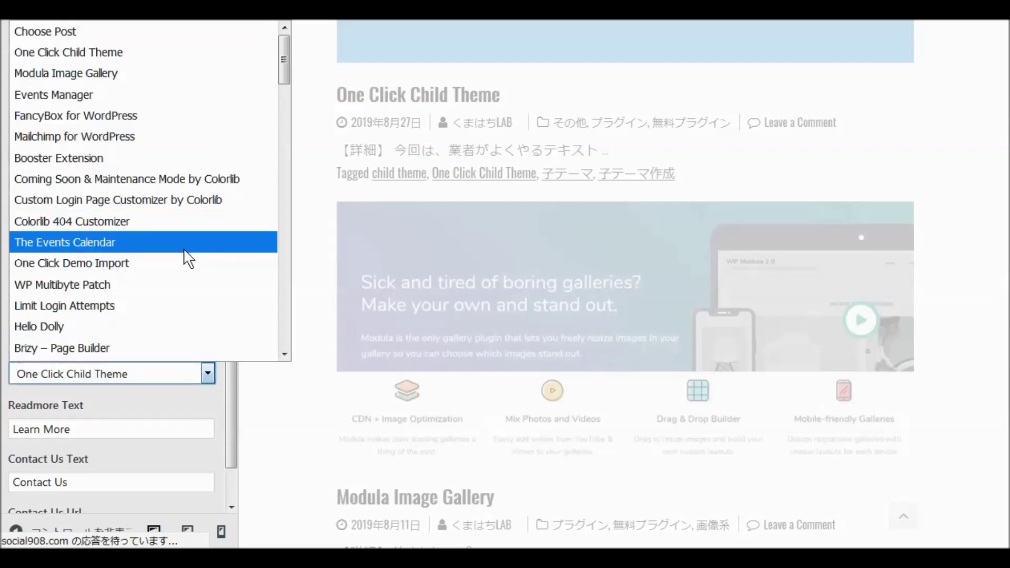
scroll(188, 242, "down", 4)
scroll(191, 250, "down", 4)
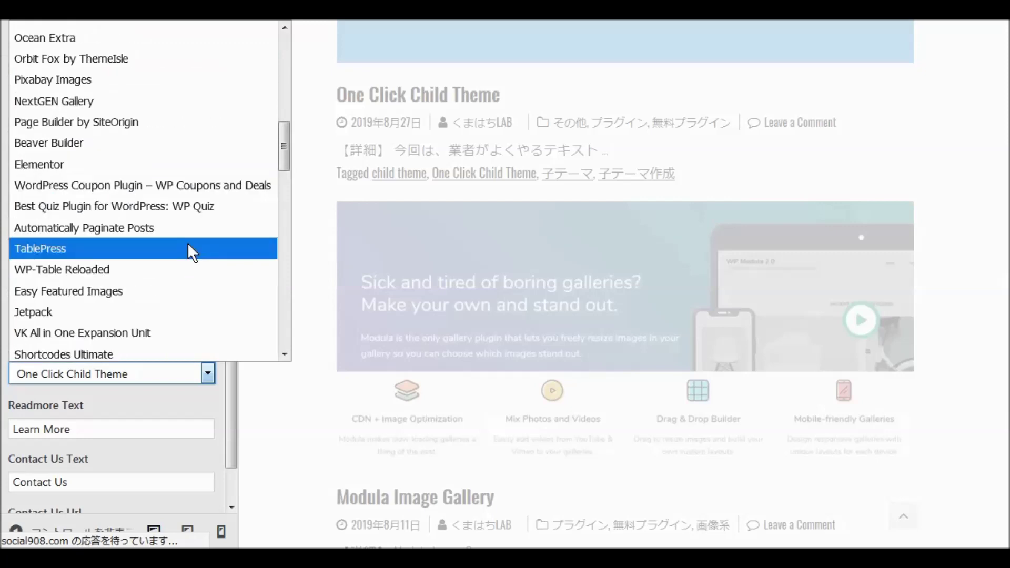
left_click(184, 313)
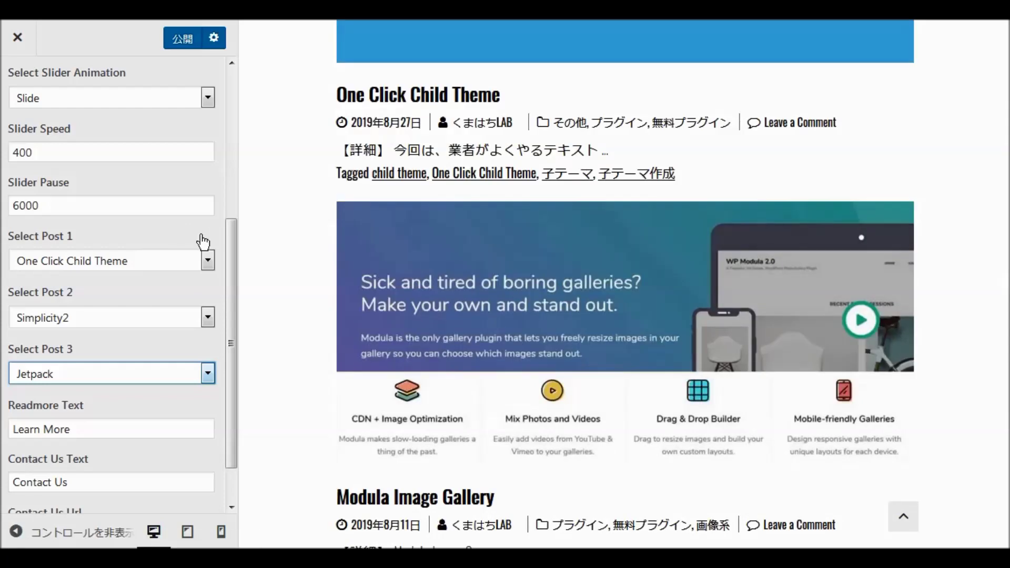
scroll(247, 218, "up", 10)
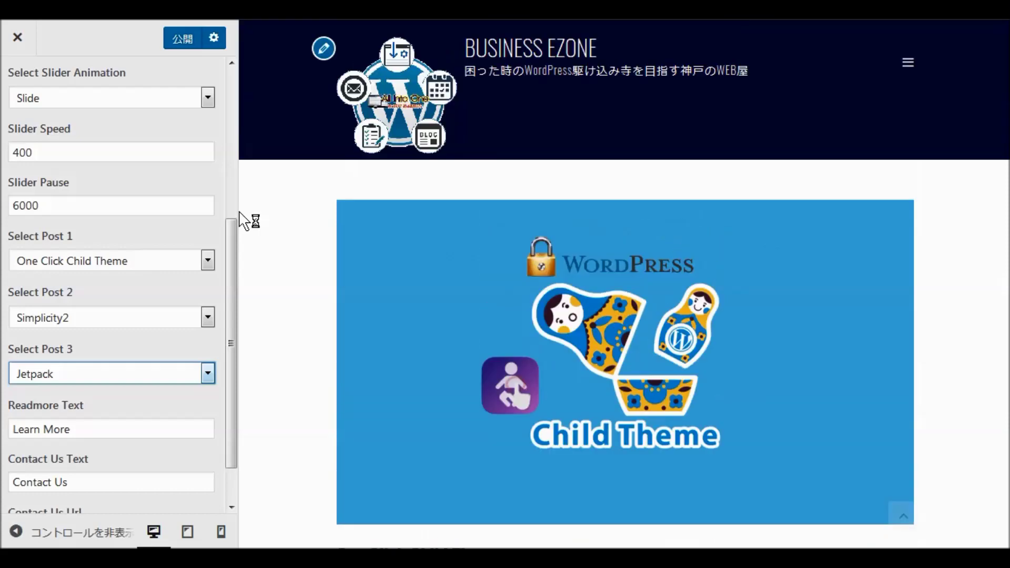
scroll(235, 205, "up", 2)
scroll(232, 158, "up", 3)
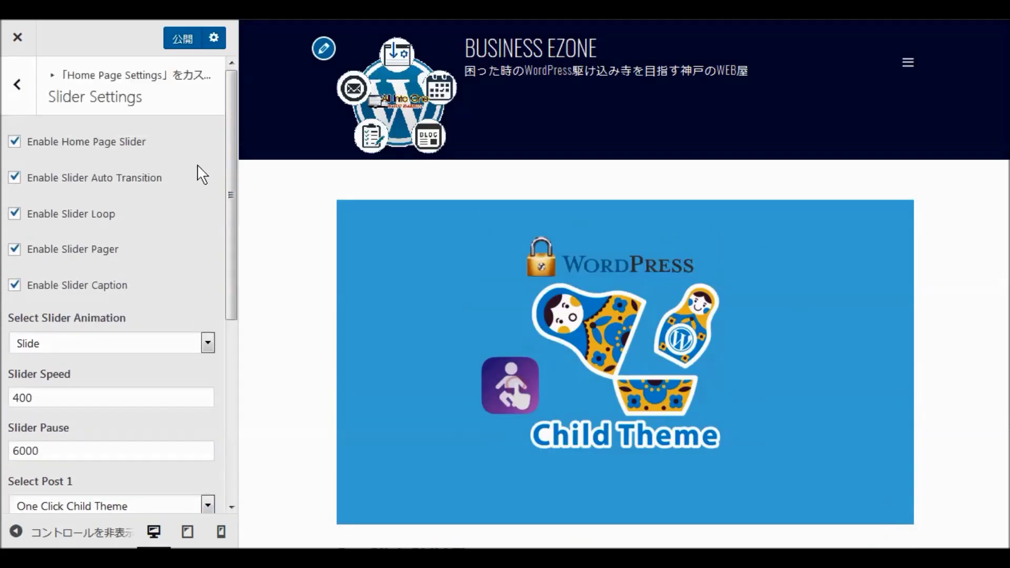
left_click(174, 41)
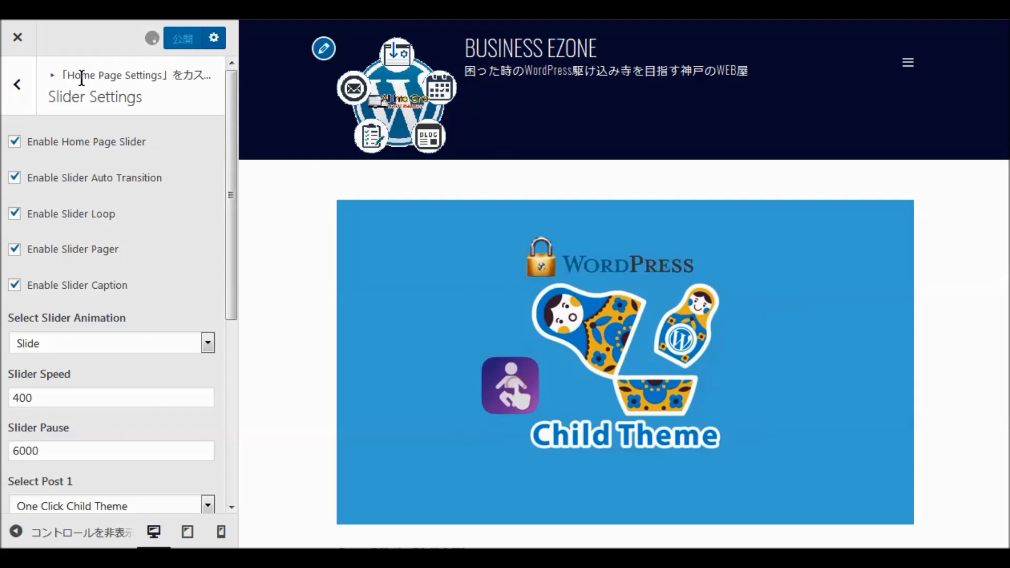
Exit the customizer, open the fixed page くまはちLABについて for editing, and update it with the Home Page template.
left_click(21, 39)
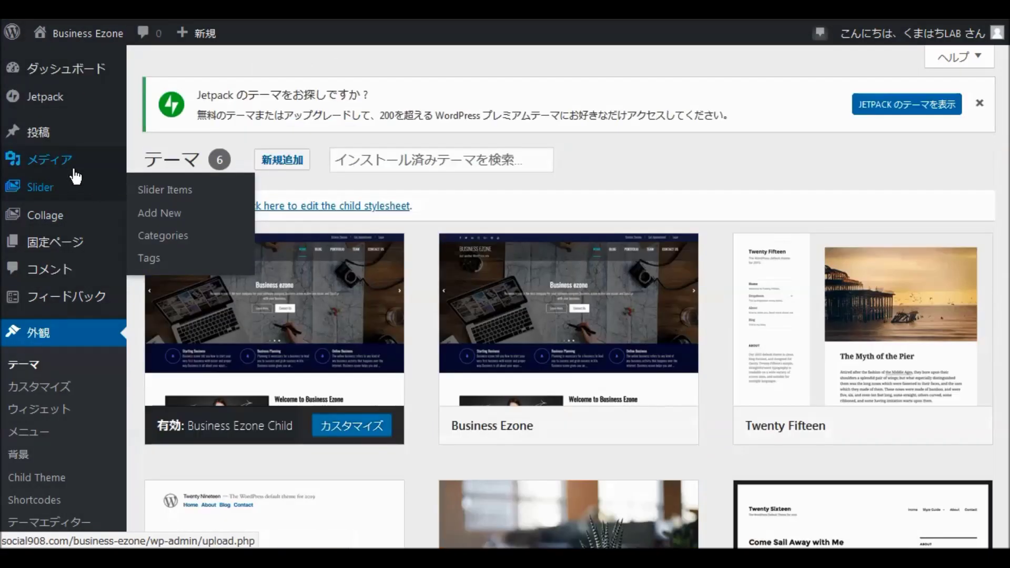
mouse_move(53, 248)
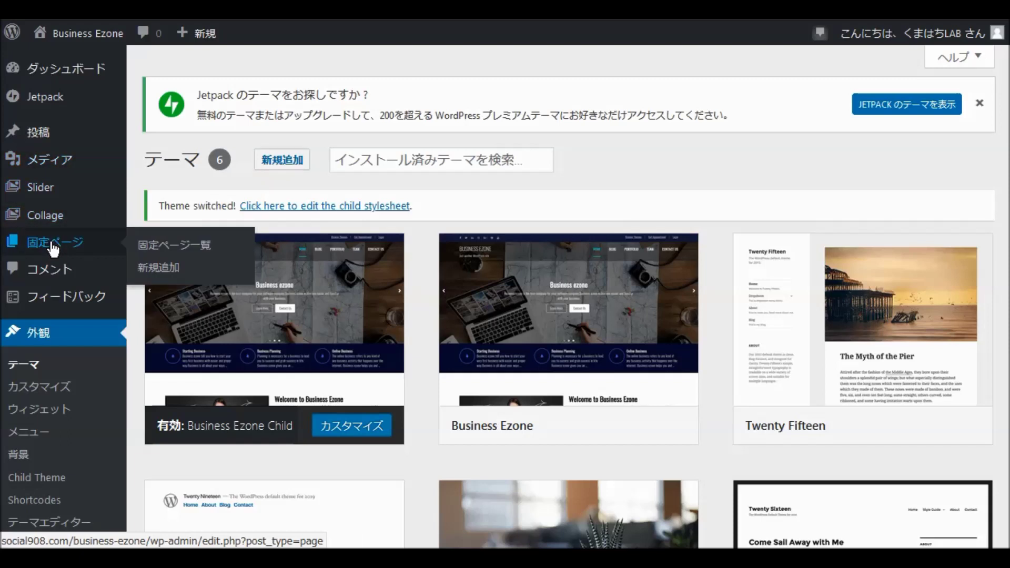
left_click(71, 246)
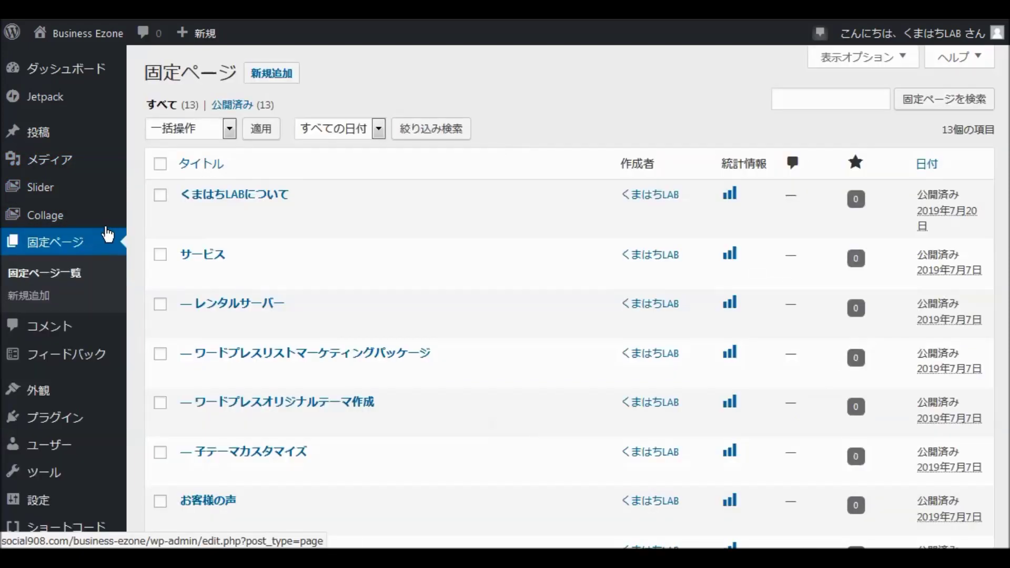
mouse_move(304, 234)
left_click(239, 203)
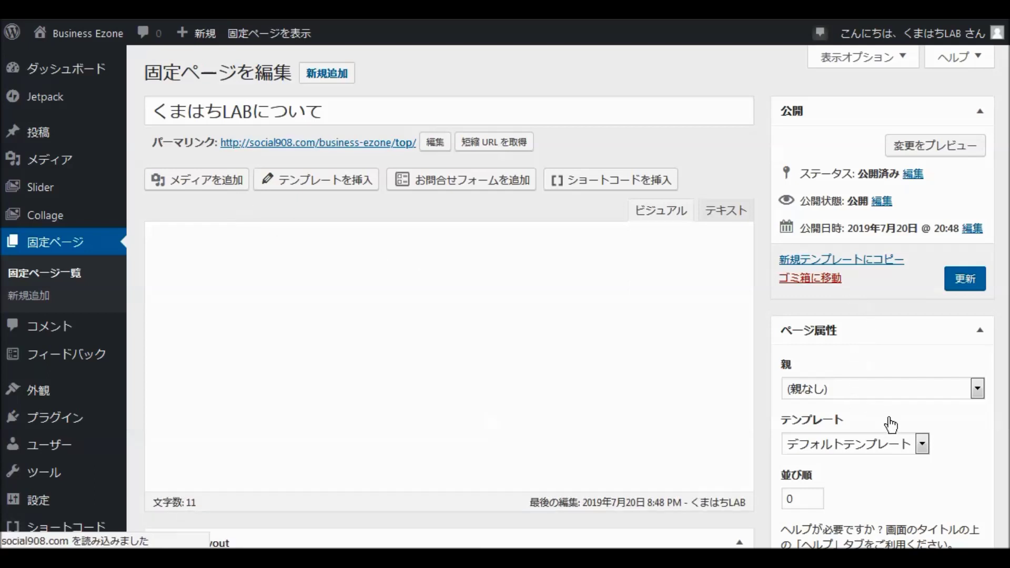
left_click(922, 443)
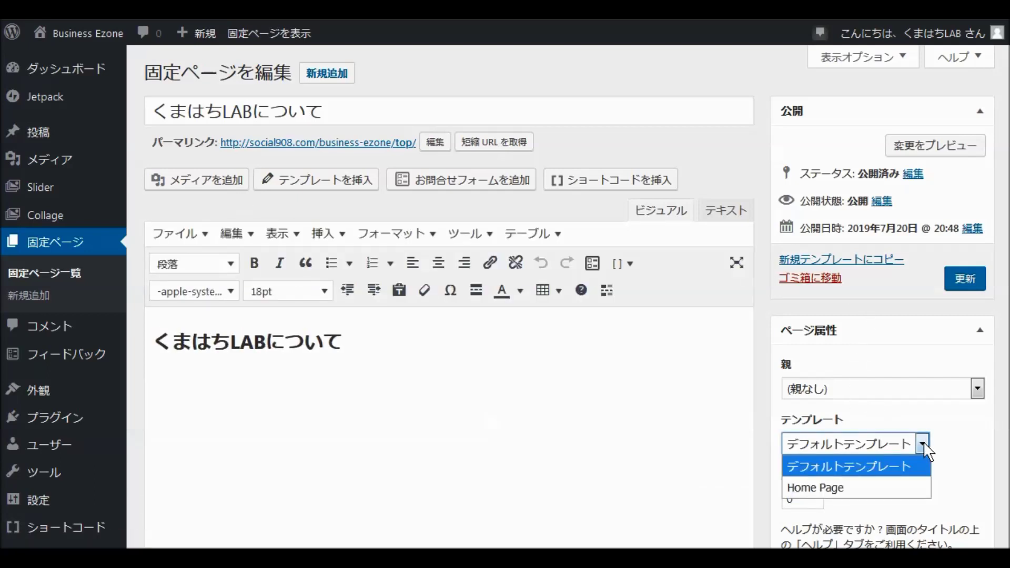
left_click(892, 490)
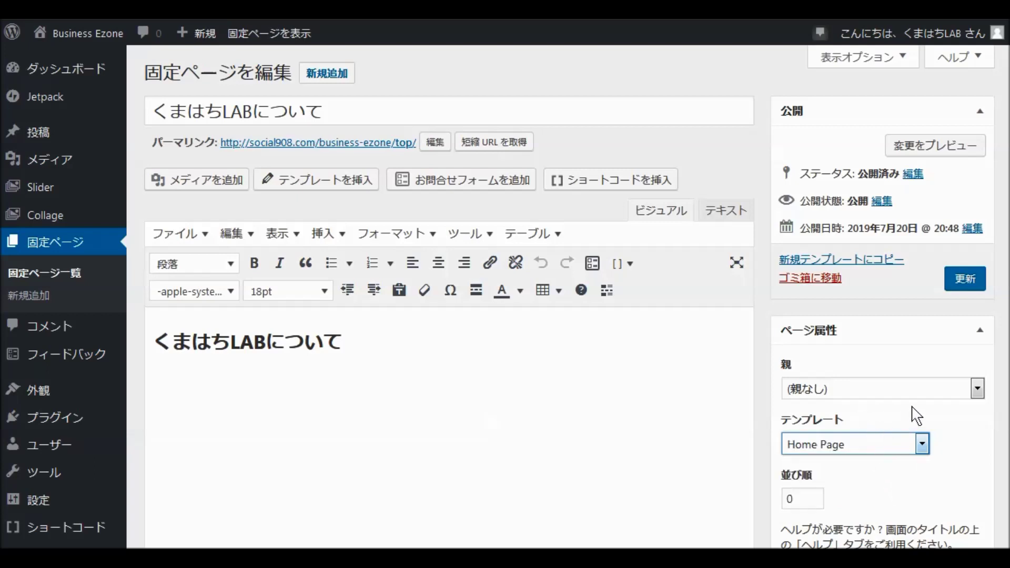
left_click(966, 287)
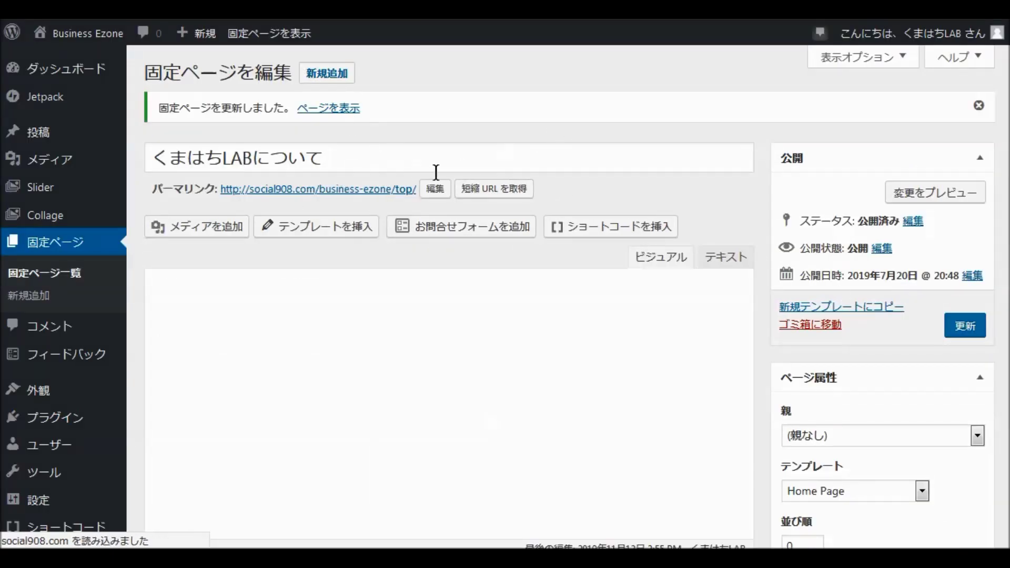
In the reading settings (表示設定), display a static page (固定ページ) as the homepage and choose くまはちLABについて for it.
scroll(236, 207, "down", 5)
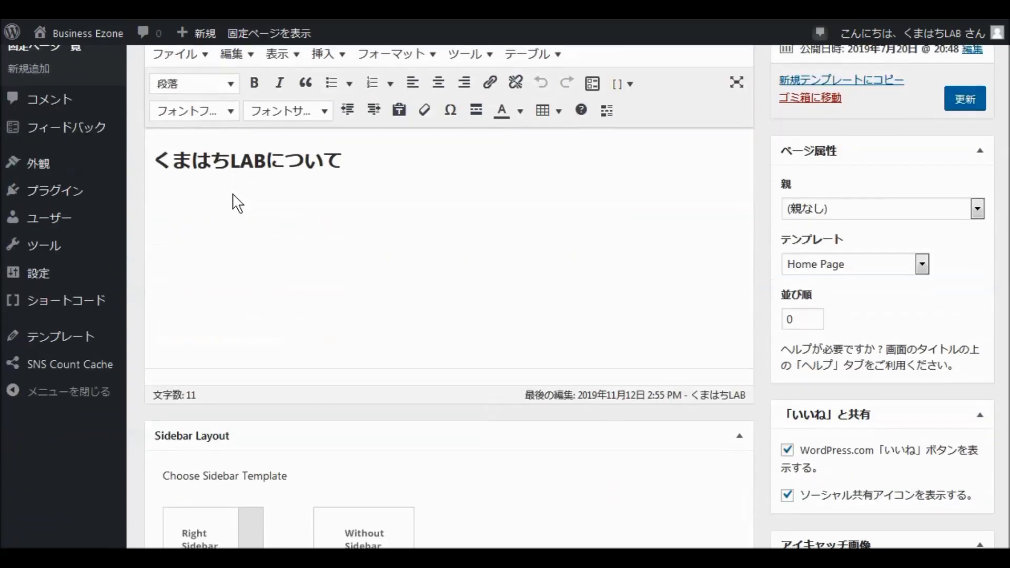
scroll(253, 326, "down", 5)
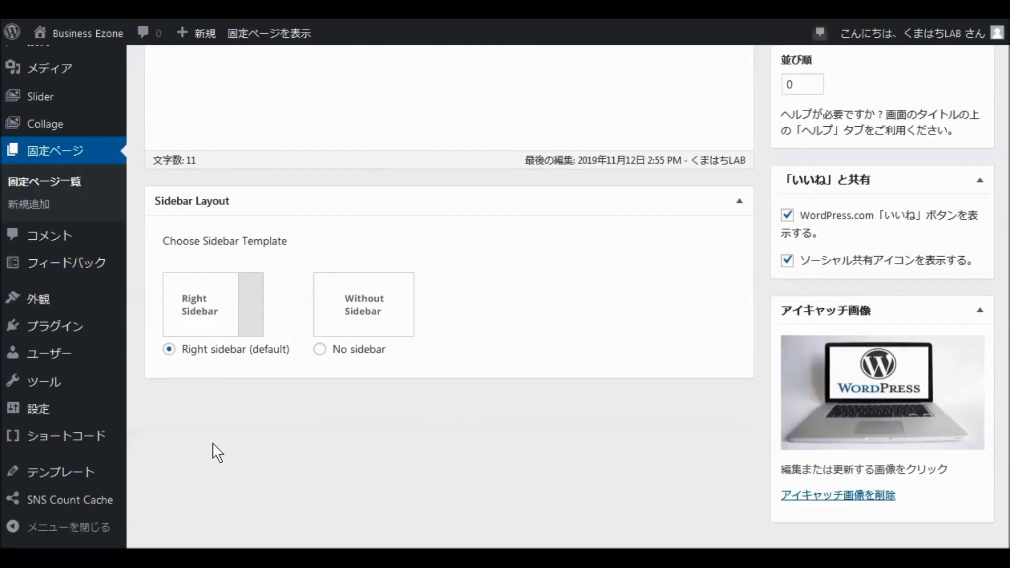
mouse_move(51, 417)
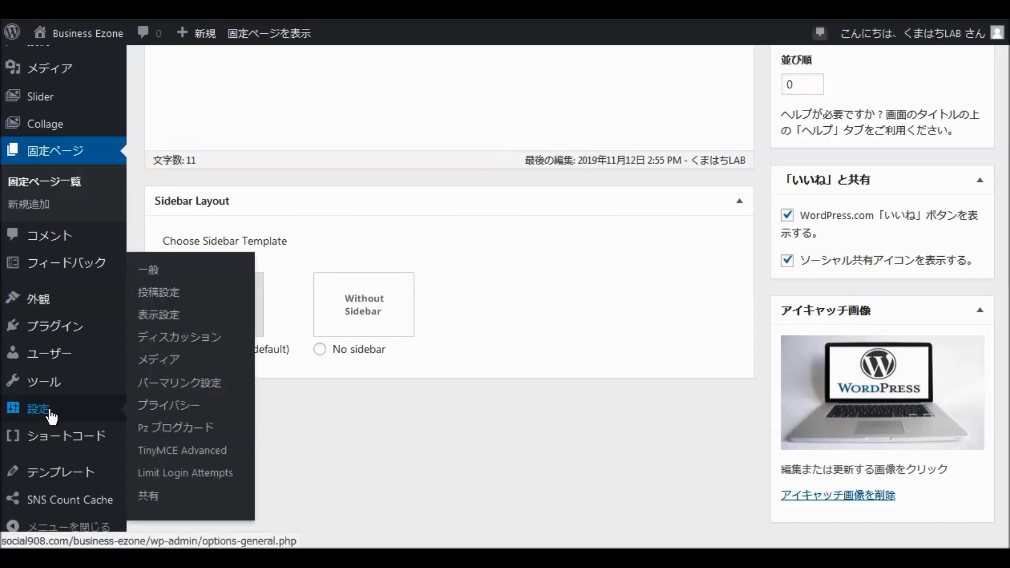
left_click(176, 318)
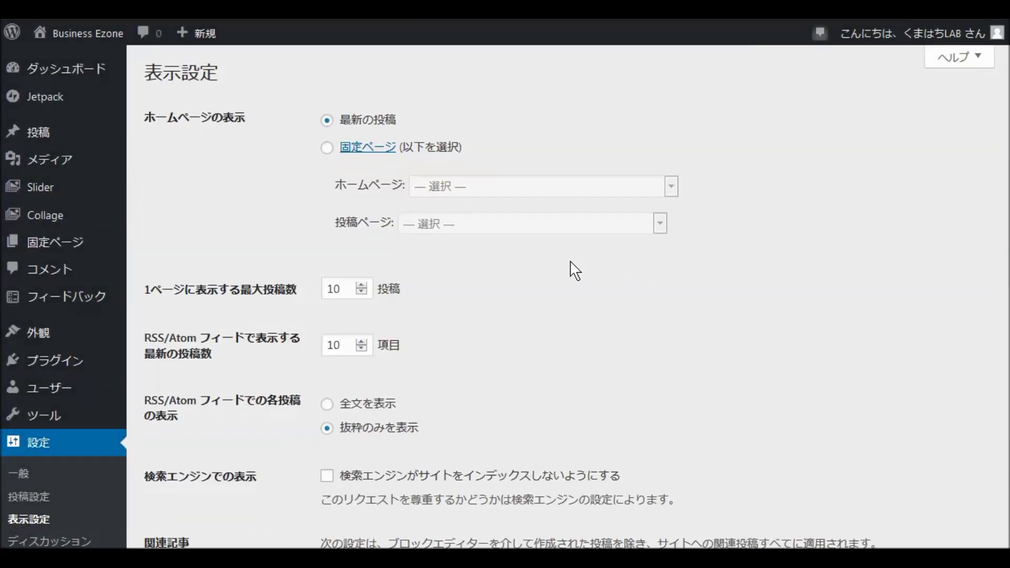
scroll(574, 271, "down", 2)
scroll(575, 271, "up", 2)
left_click(326, 147)
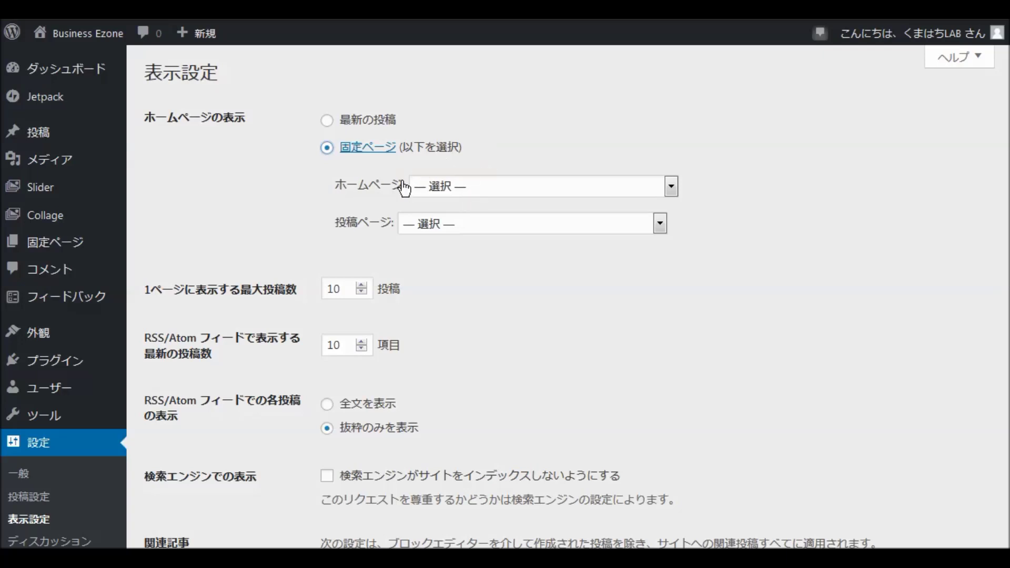
left_click(670, 185)
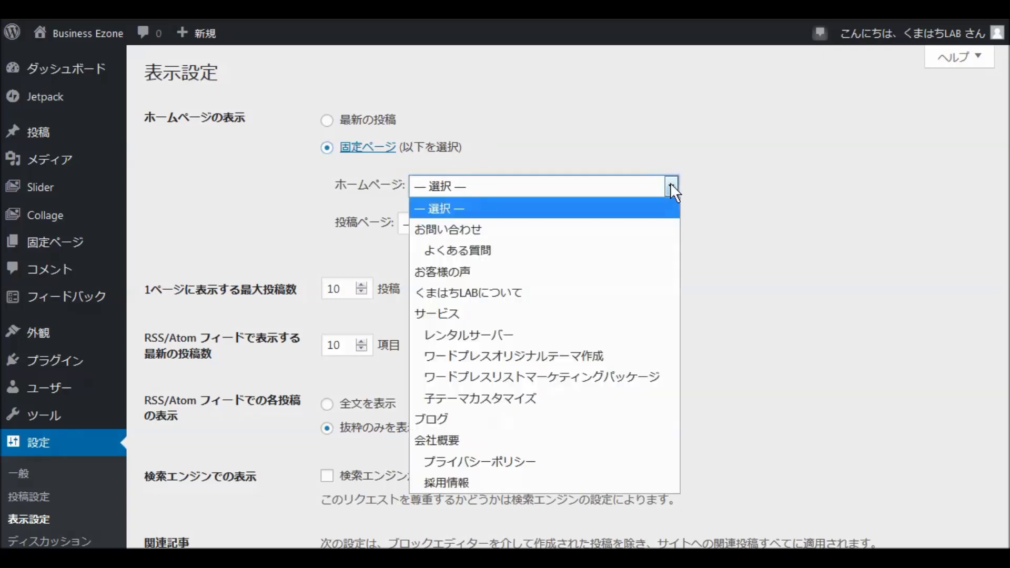
left_click(554, 291)
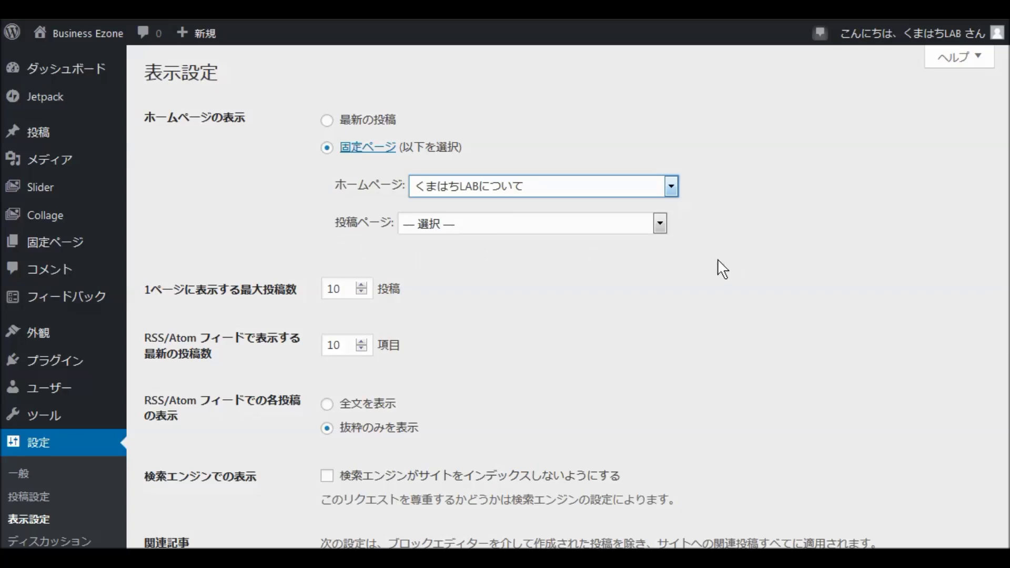
Choose ブログ as the posts page (投稿ページ) and save the reading settings.
left_click(660, 224)
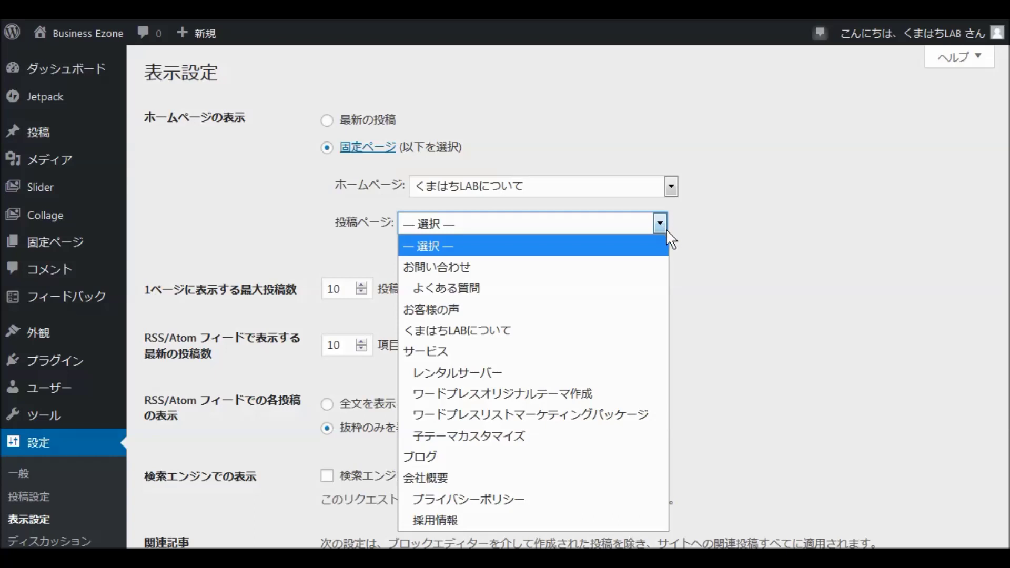
left_click(547, 457)
left_click(646, 318)
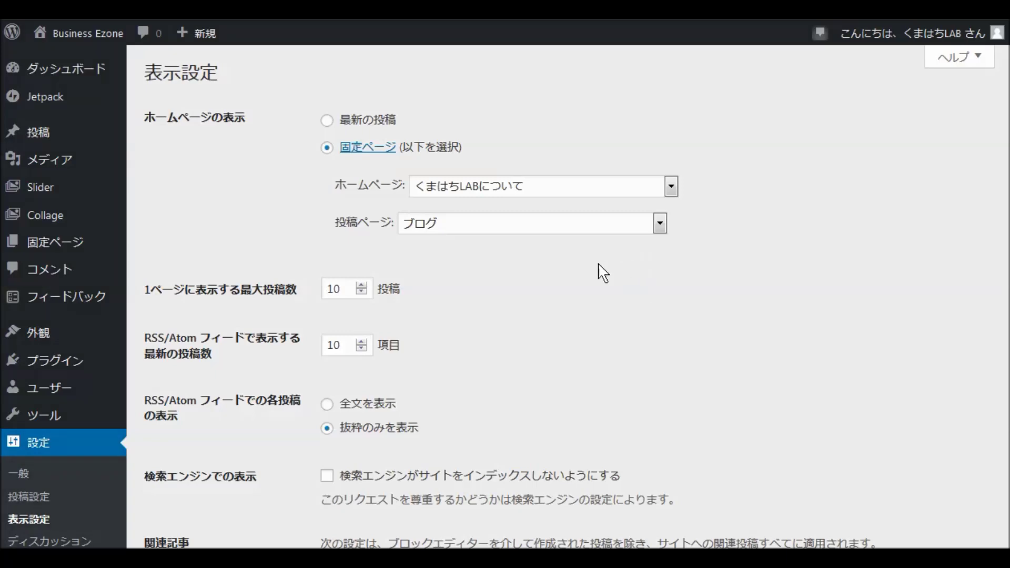
scroll(602, 270, "down", 5)
scroll(249, 283, "down", 10)
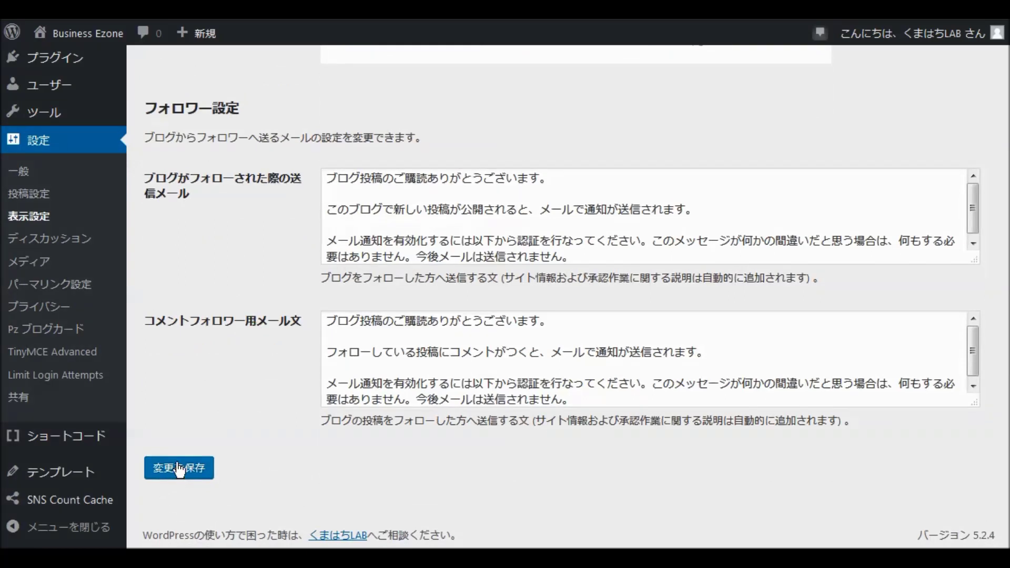
left_click(179, 468)
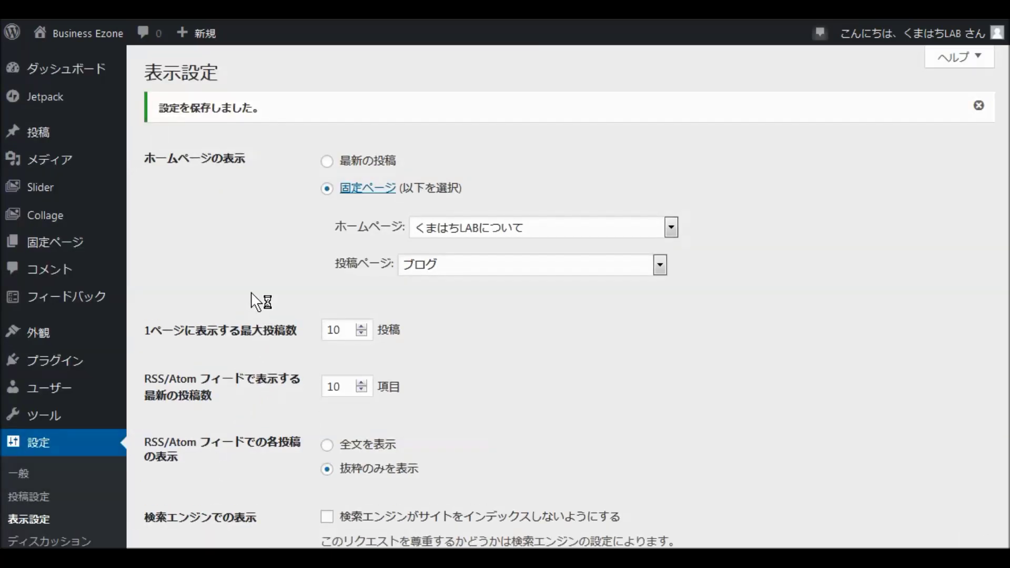
Reopen the theme customizer at the Slider Settings of Home Page Settings.
mouse_move(37, 337)
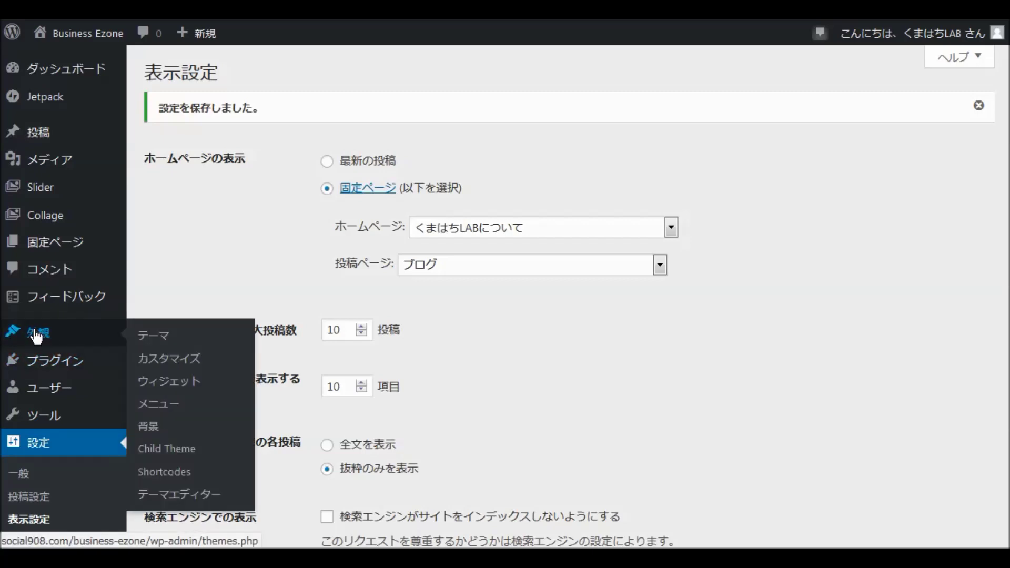
left_click(37, 337)
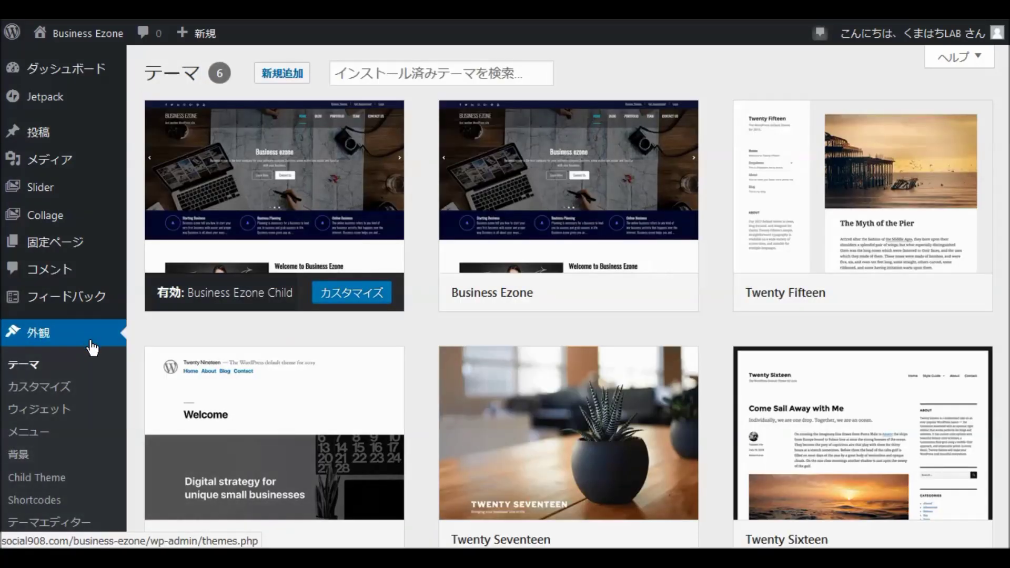
left_click(61, 386)
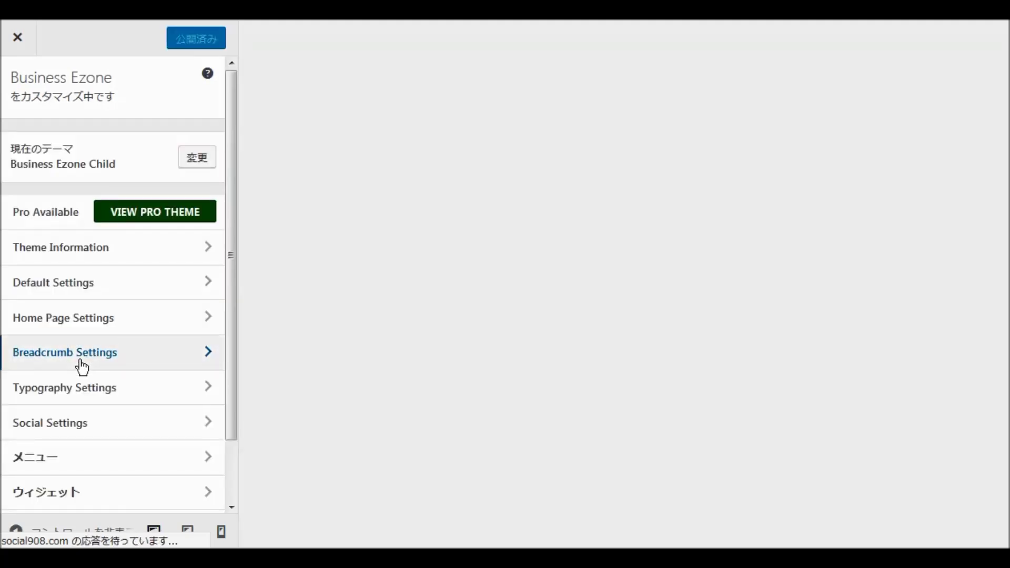
left_click(73, 329)
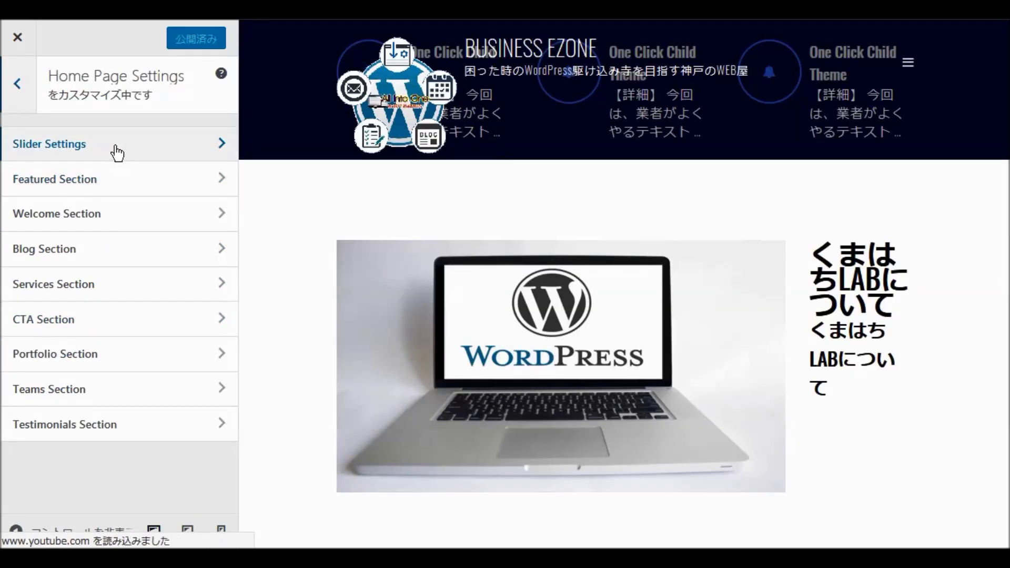
left_click(117, 153)
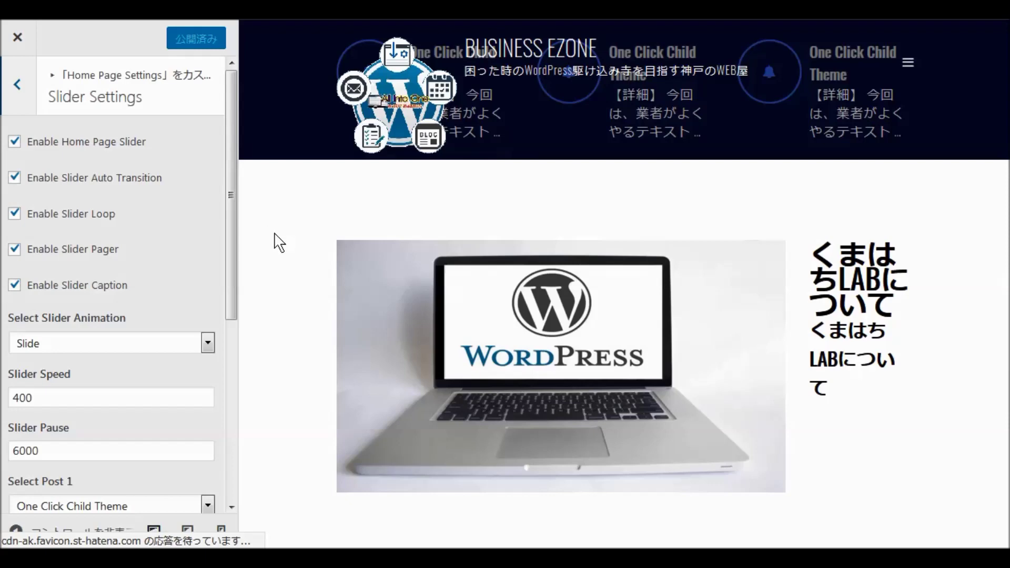
Review the slider options and examine each section of the home page in the live preview.
scroll(198, 276, "down", 3)
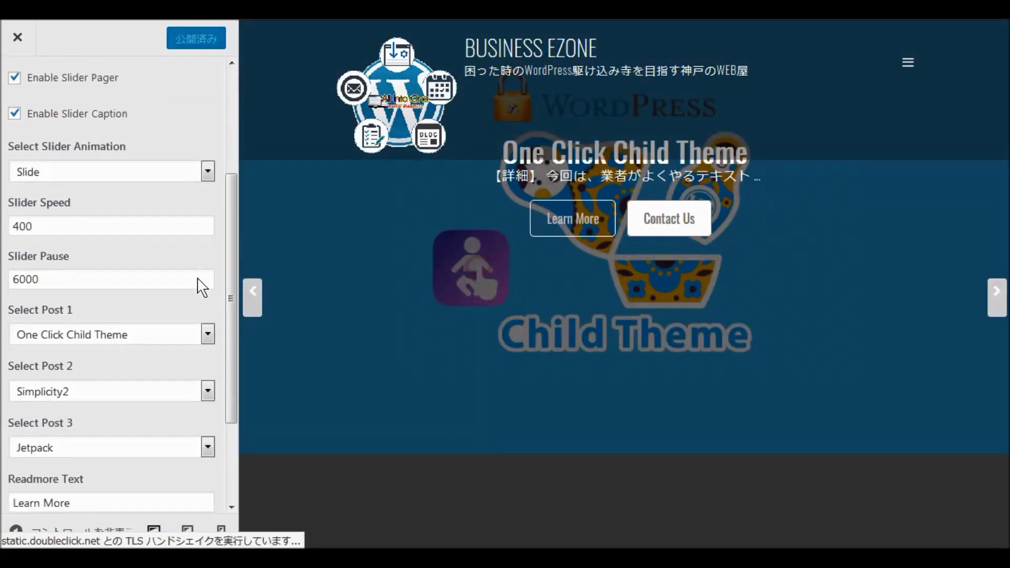
scroll(190, 289, "down", 3)
scroll(386, 279, "down", 9)
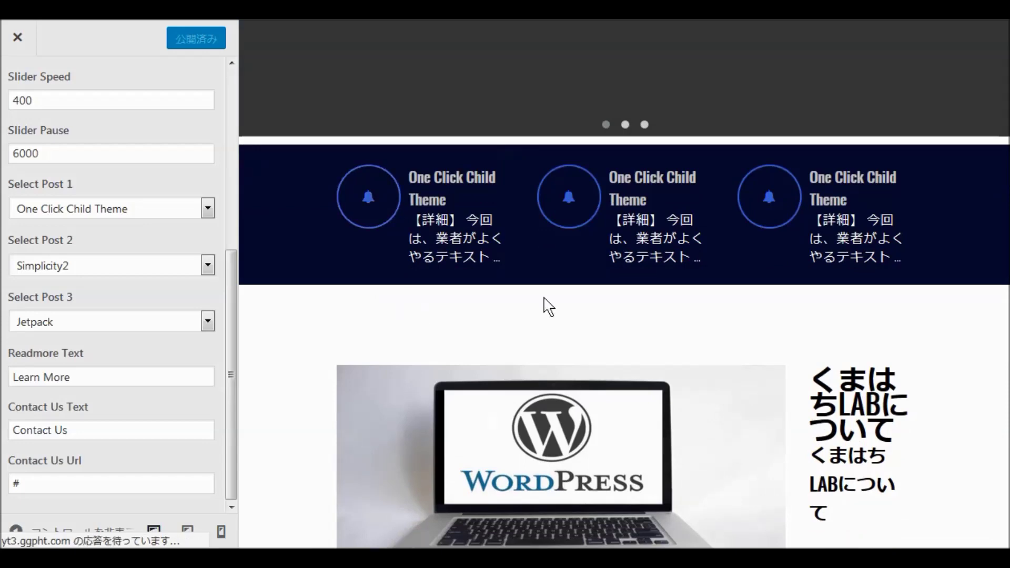
scroll(688, 291, "up", 4)
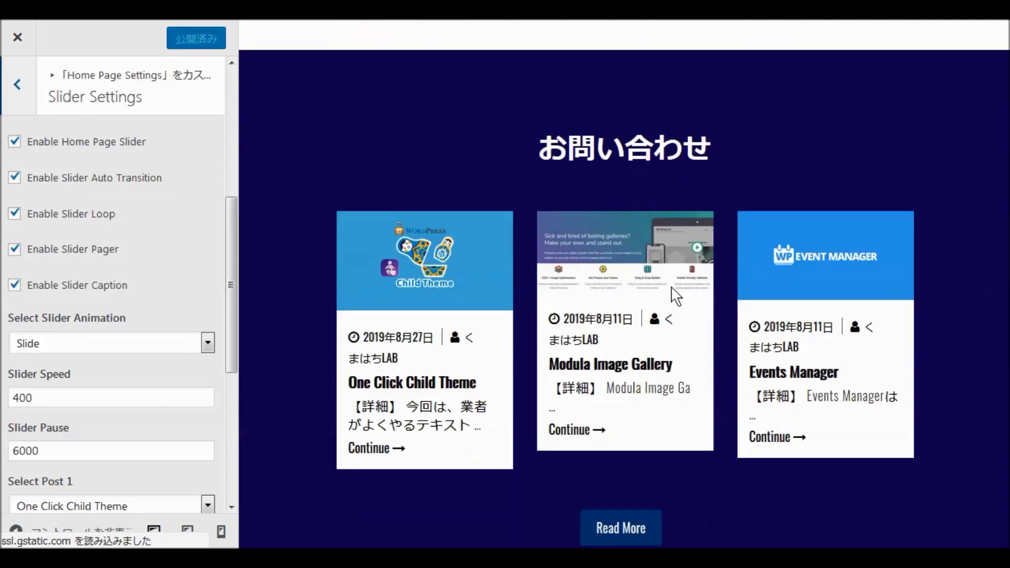
scroll(666, 288, "down", 10)
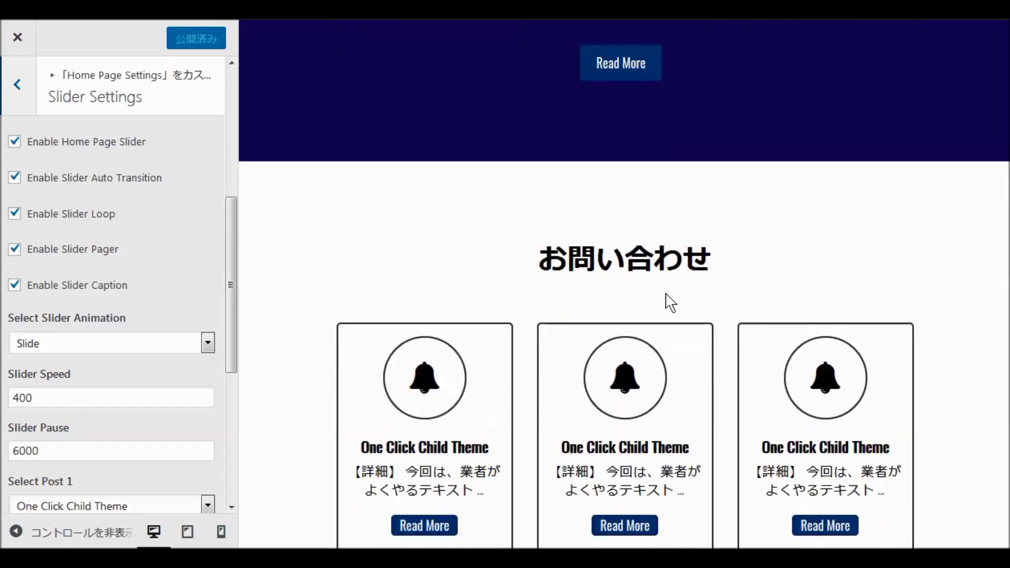
scroll(667, 292, "down", 8)
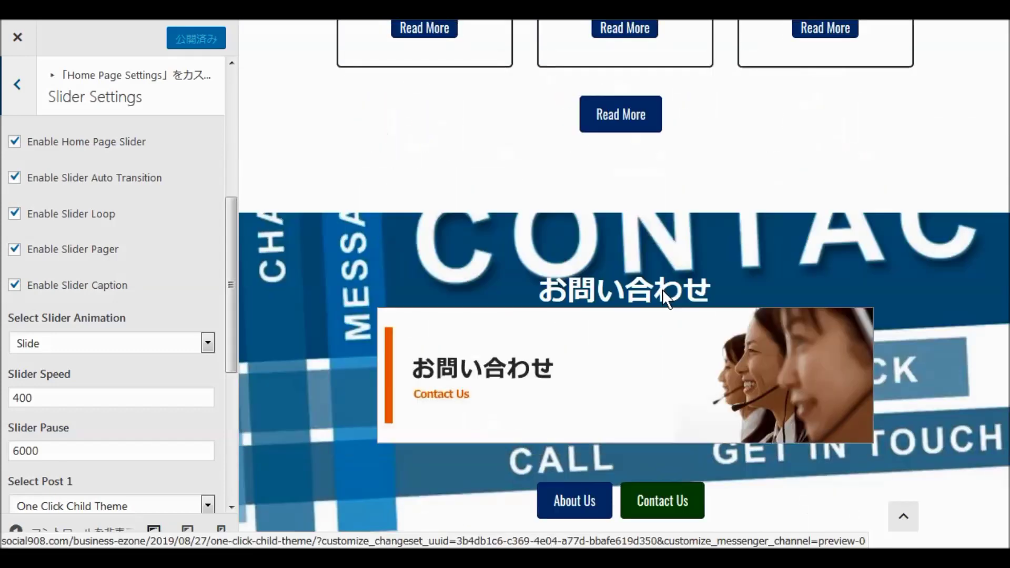
scroll(662, 289, "down", 5)
scroll(661, 289, "down", 10)
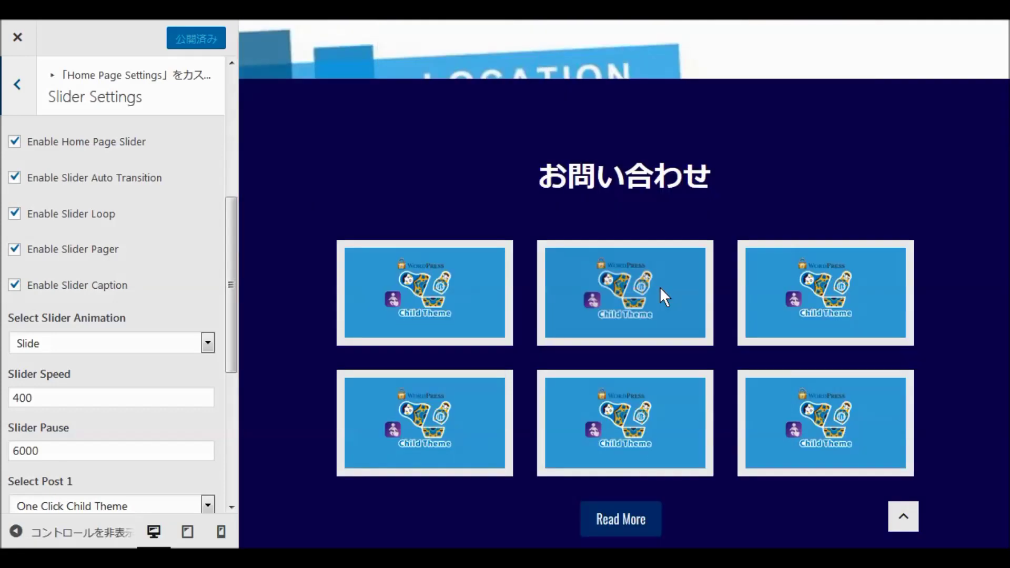
scroll(660, 287, "down", 4)
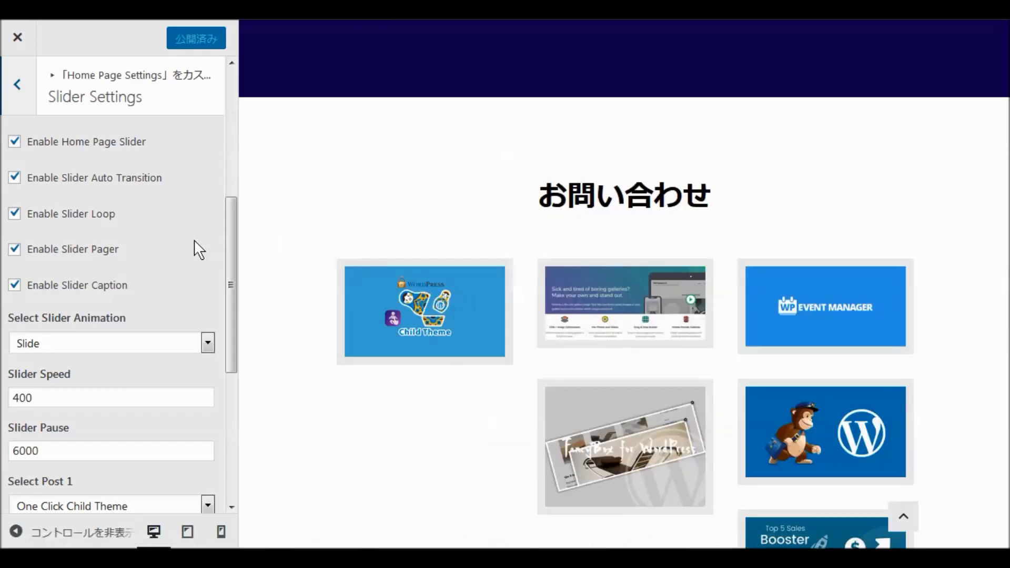
scroll(176, 263, "down", 3)
scroll(175, 269, "down", 3)
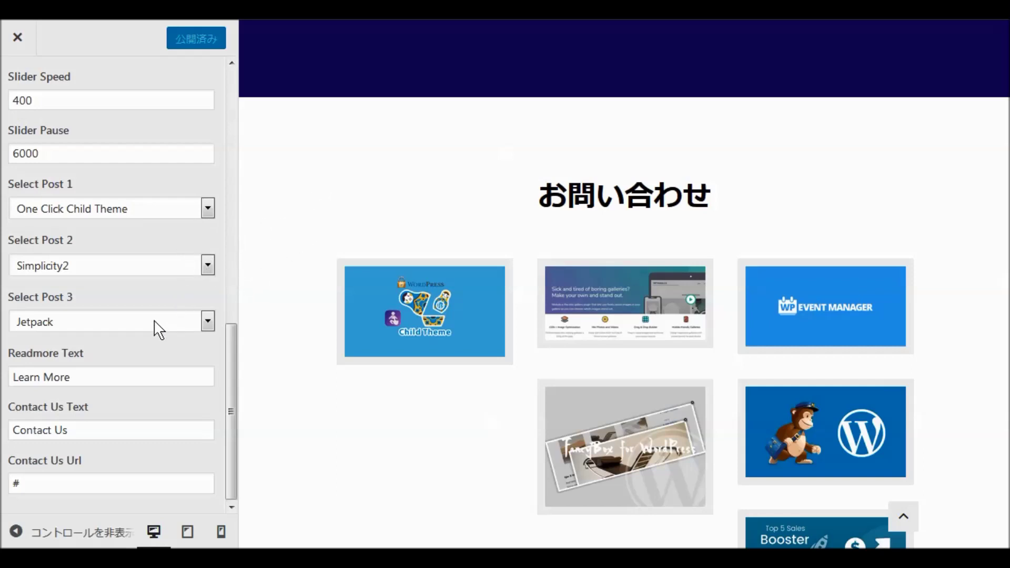
scroll(157, 331, "up", 10)
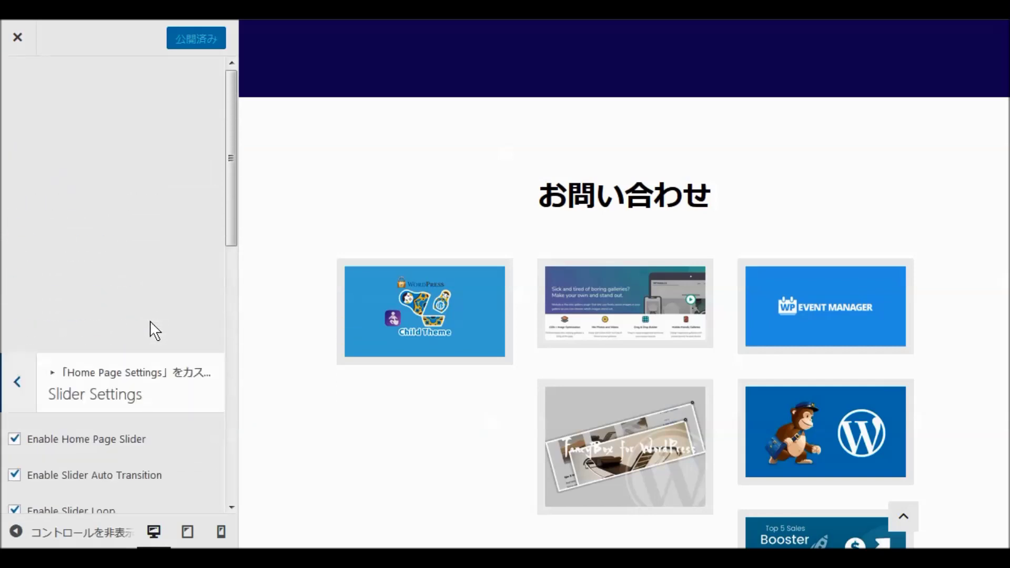
In the Featured Section of the Home Page Settings, set FontAwesome Icon 1 to the calendar icon.
left_click(16, 388)
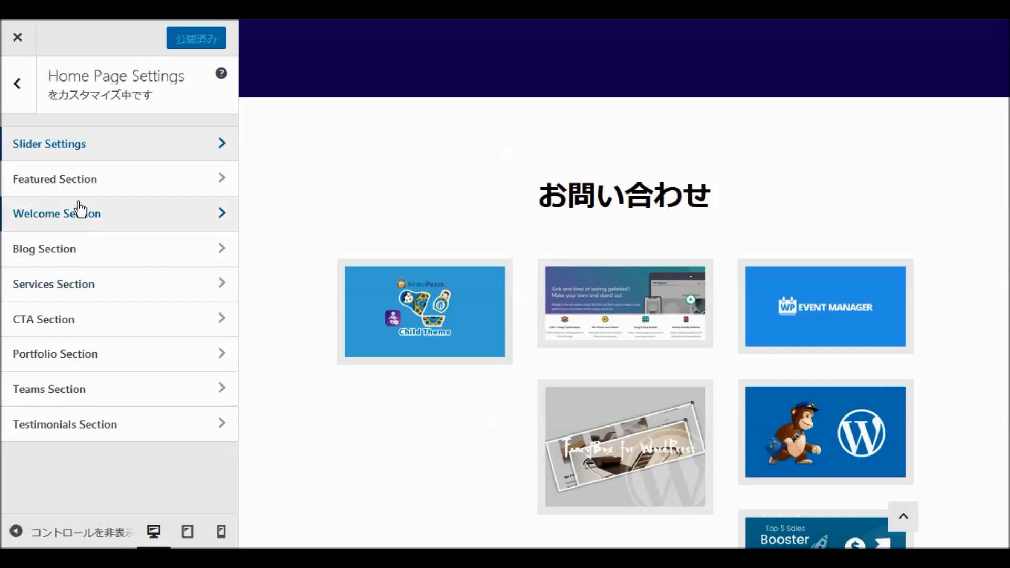
left_click(85, 182)
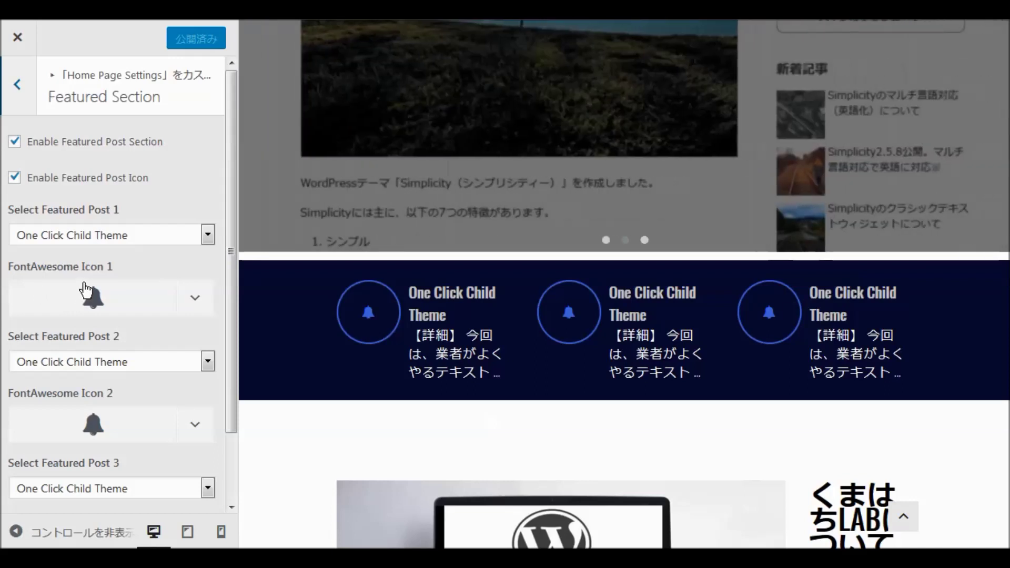
left_click(194, 301)
scroll(159, 350, "down", 3)
scroll(159, 360, "down", 3)
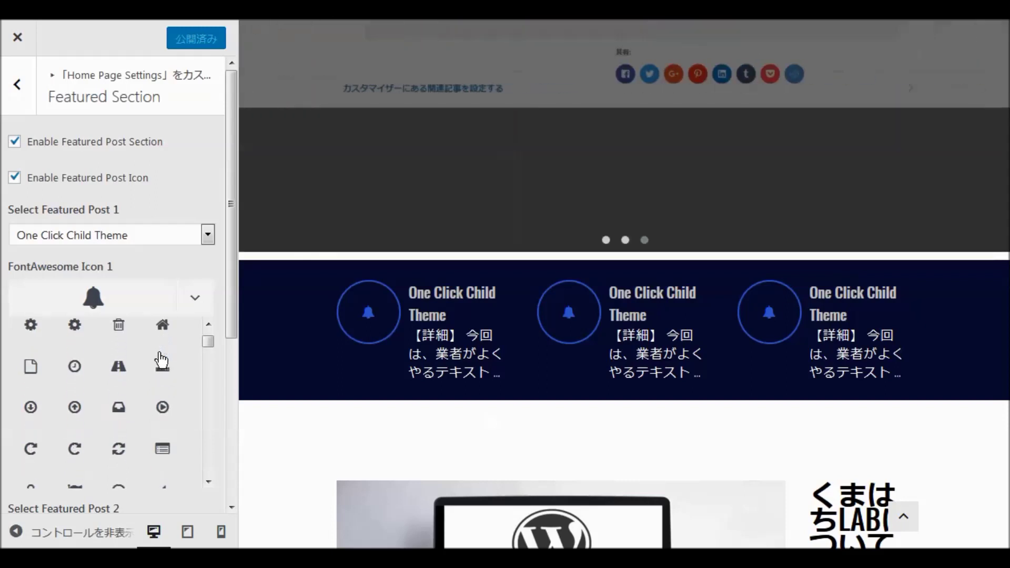
scroll(150, 371, "down", 3)
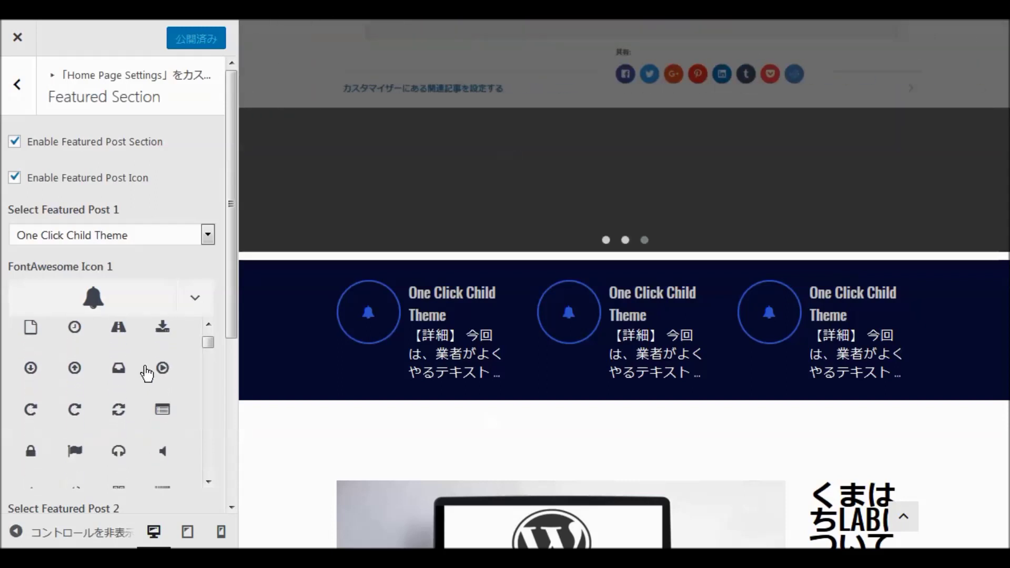
scroll(146, 372, "down", 3)
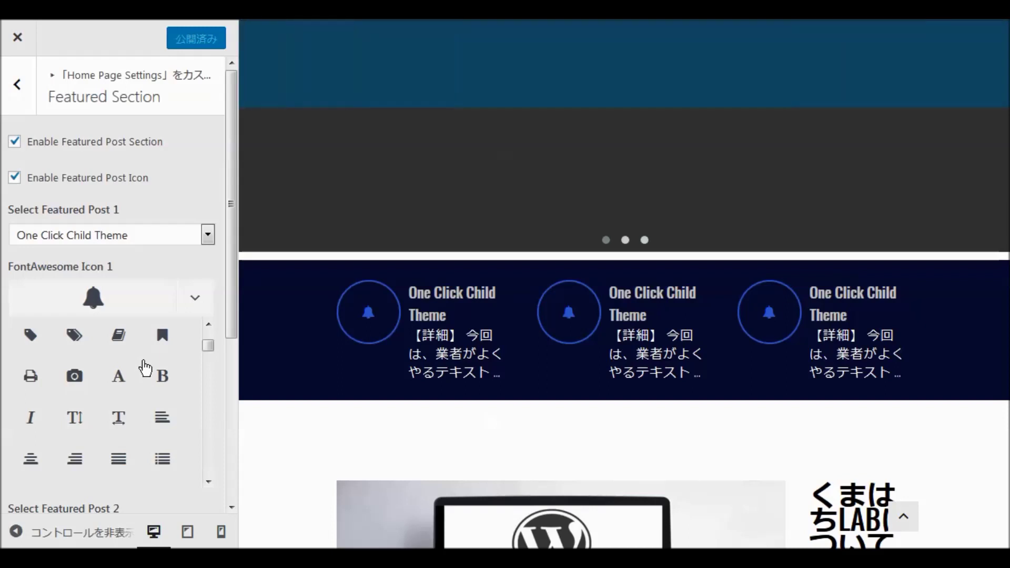
scroll(143, 370, "down", 3)
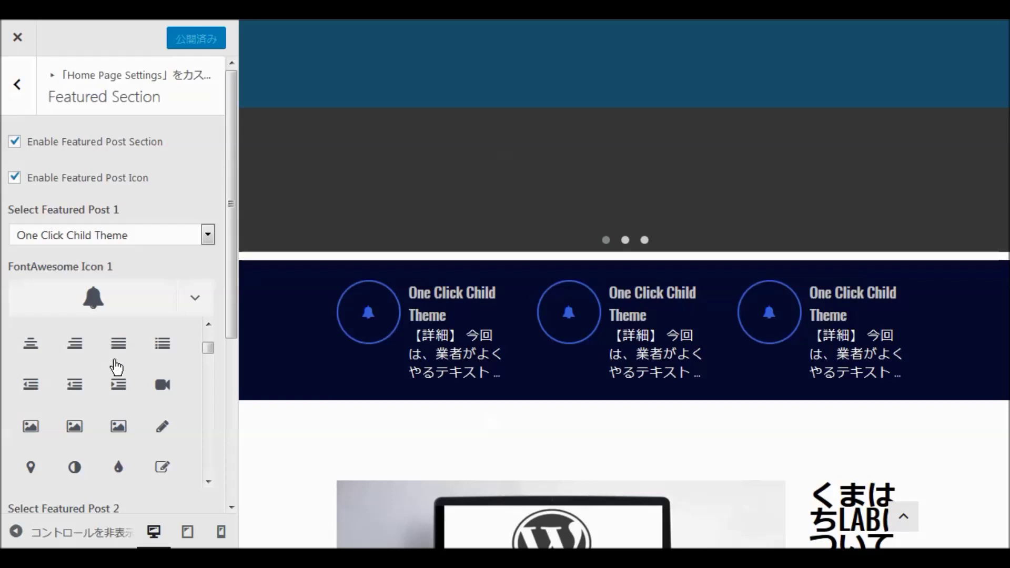
scroll(115, 373, "down", 9)
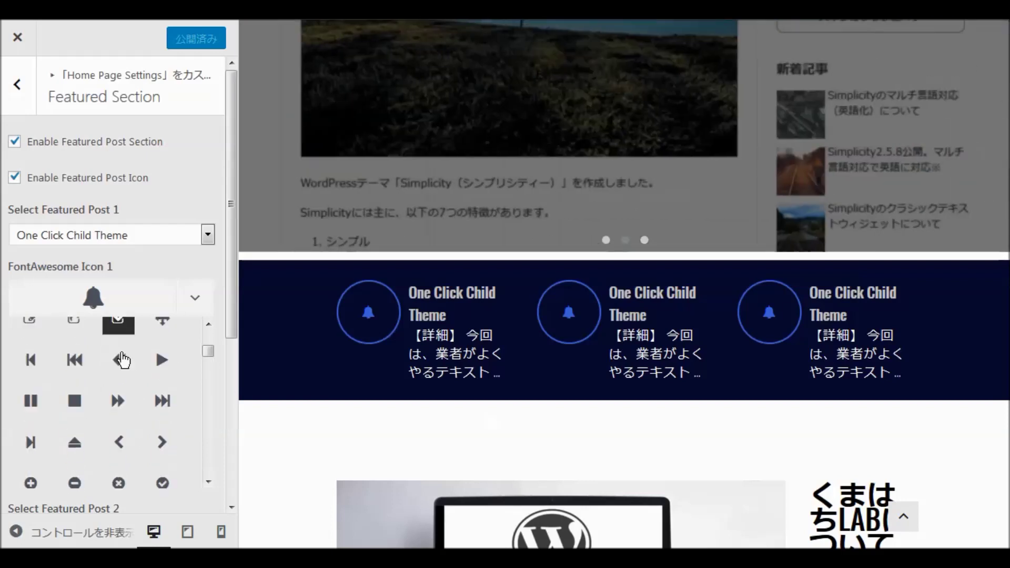
scroll(150, 391, "down", 10)
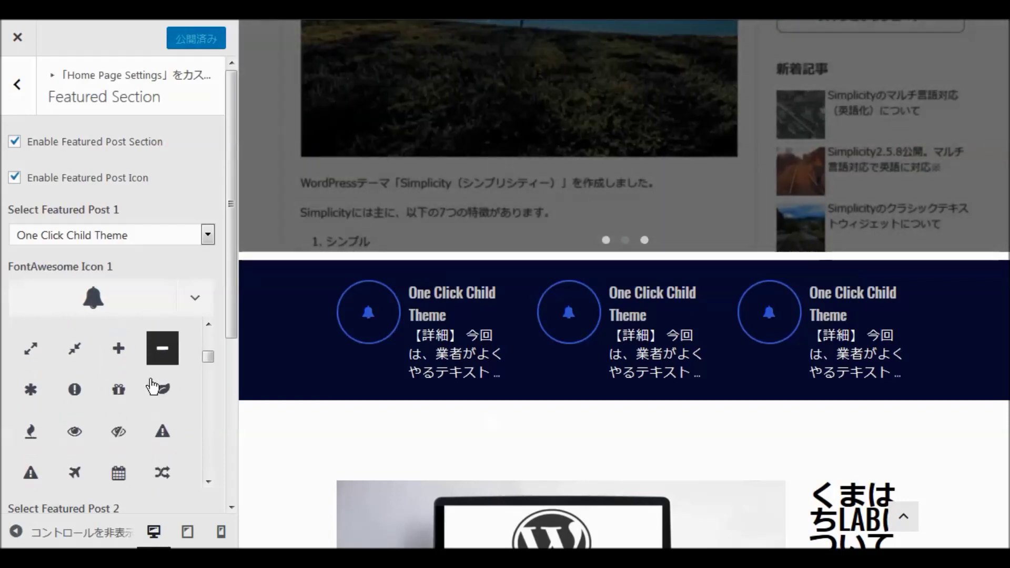
scroll(152, 388, "down", 2)
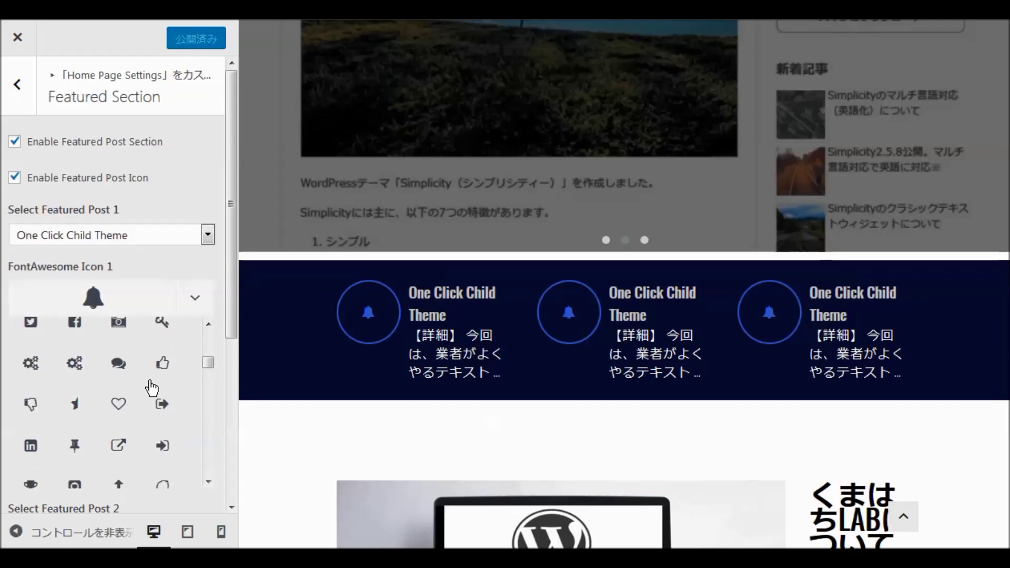
scroll(152, 388, "up", 3)
scroll(150, 389, "up", 3)
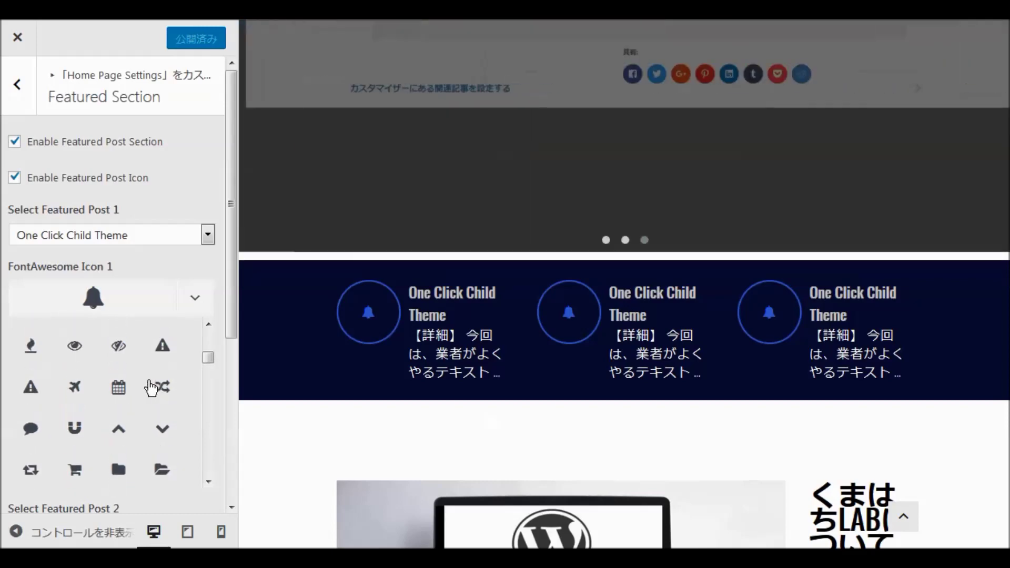
left_click(124, 392)
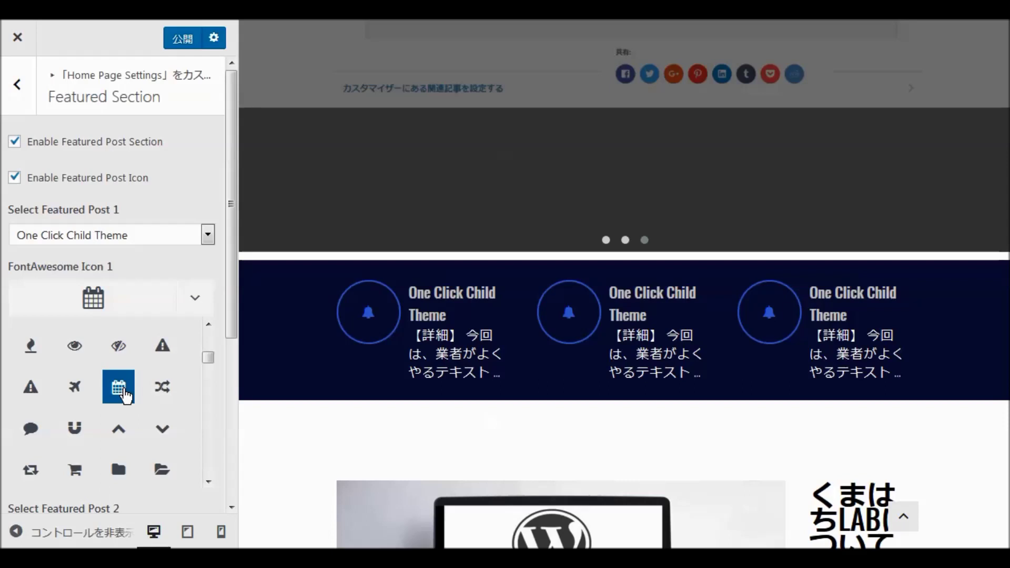
Choose the post Giraffe キリン as Featured Post 1.
left_click(206, 235)
scroll(164, 317, "down", 6)
scroll(117, 355, "down", 5)
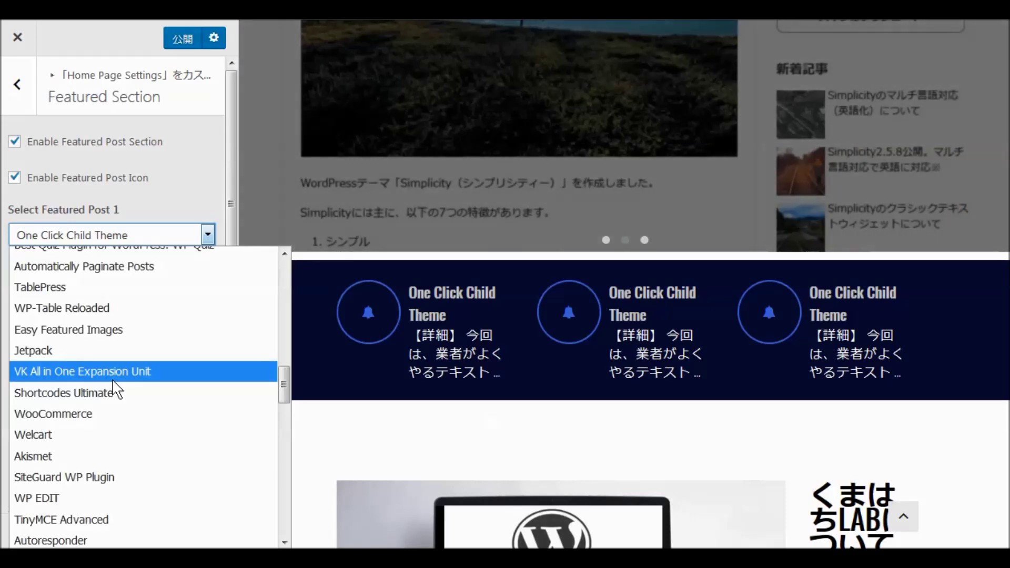
scroll(114, 384, "down", 2)
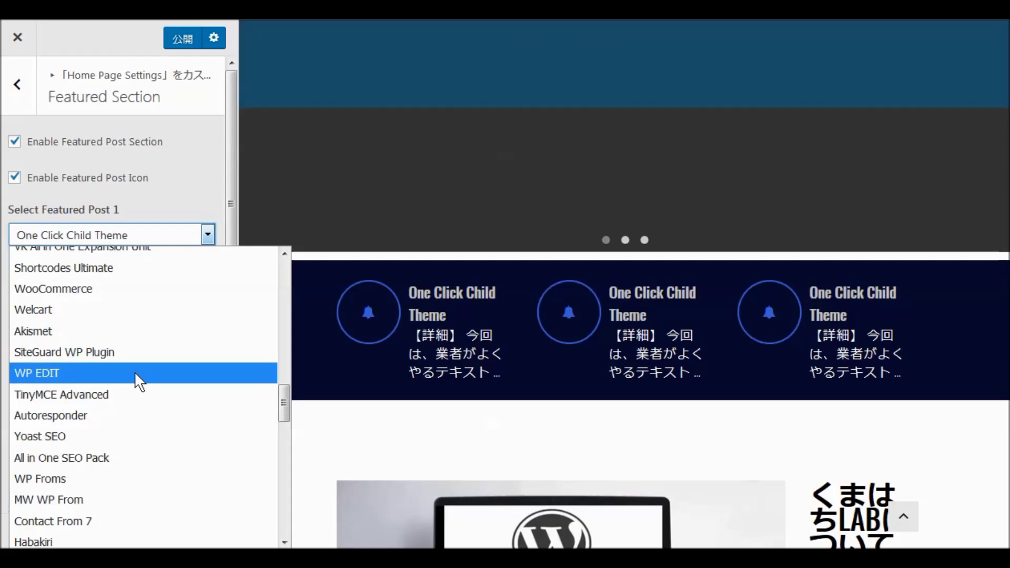
scroll(136, 374, "down", 4)
scroll(138, 386, "down", 8)
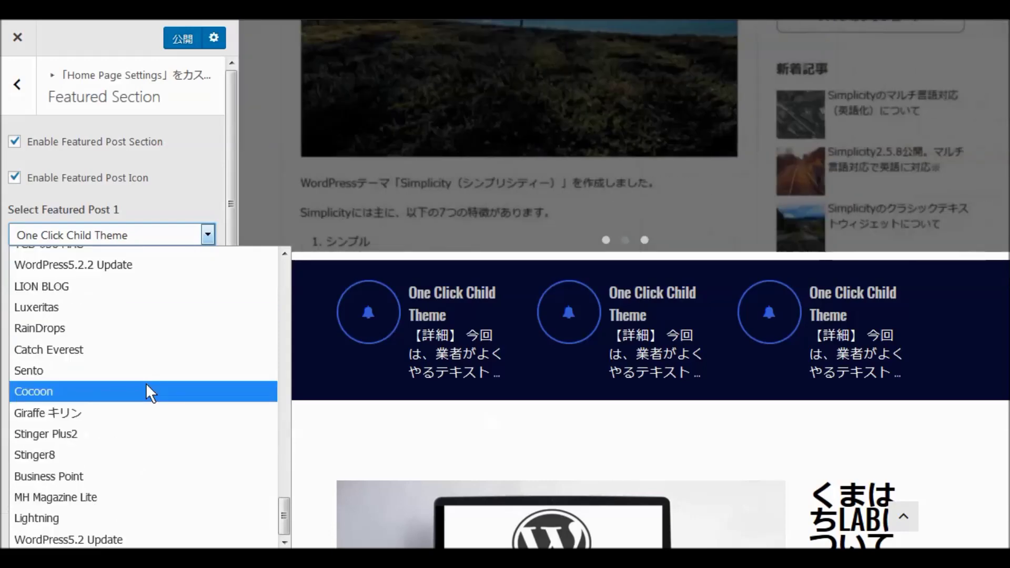
left_click(142, 412)
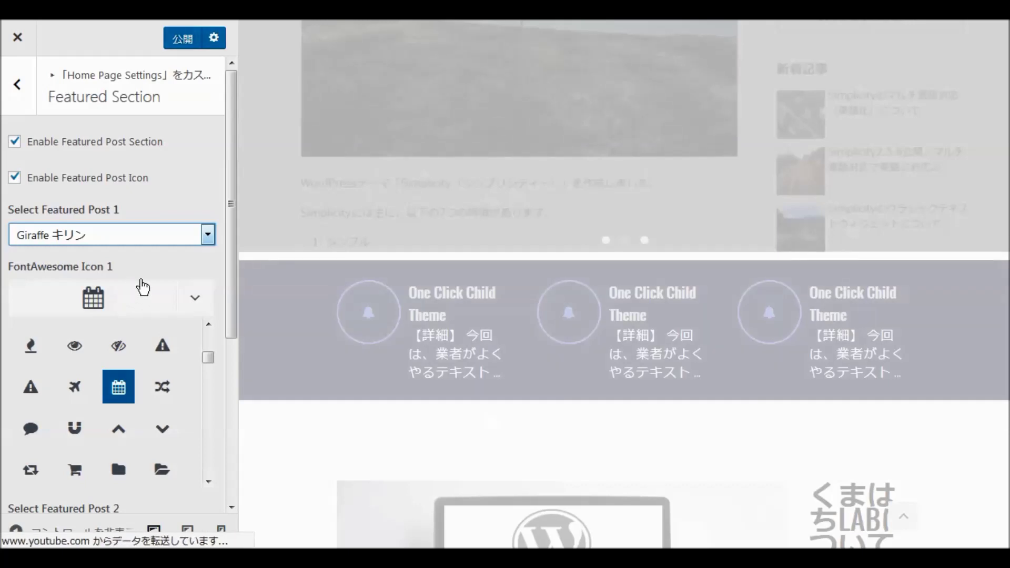
Choose the post FancyBox for WordPress as Featured Post 2.
scroll(163, 293, "down", 5)
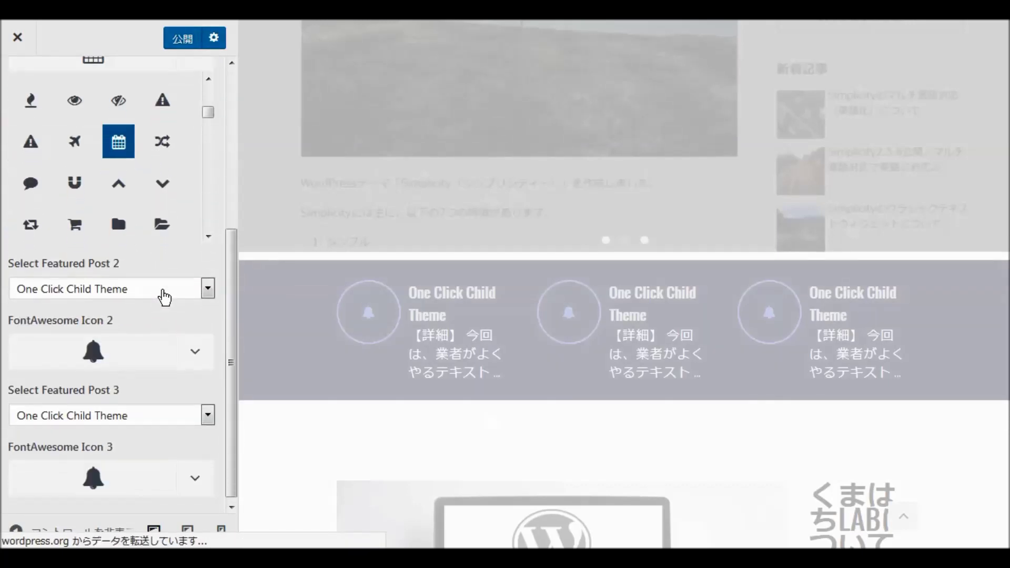
left_click(208, 289)
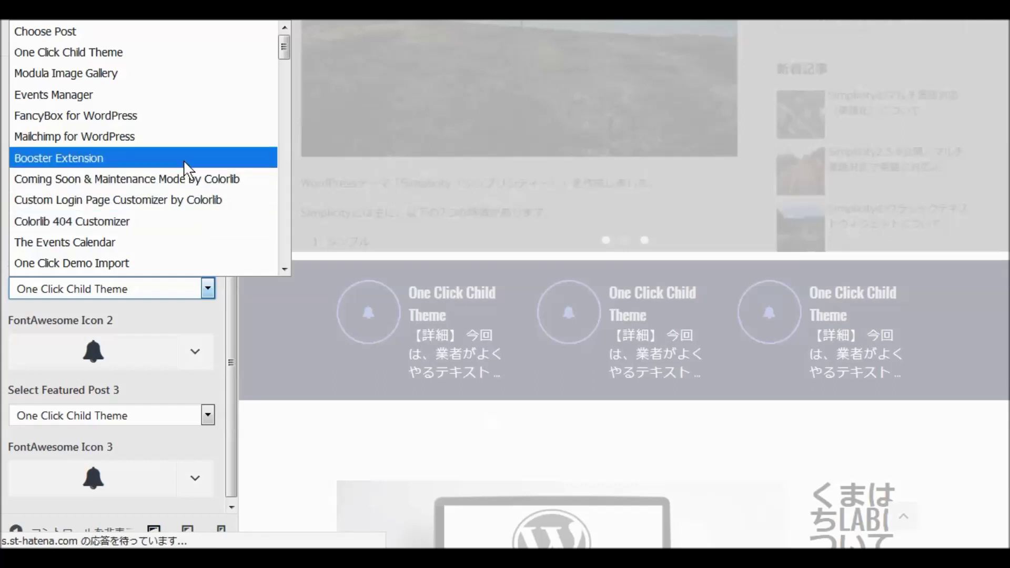
left_click(186, 115)
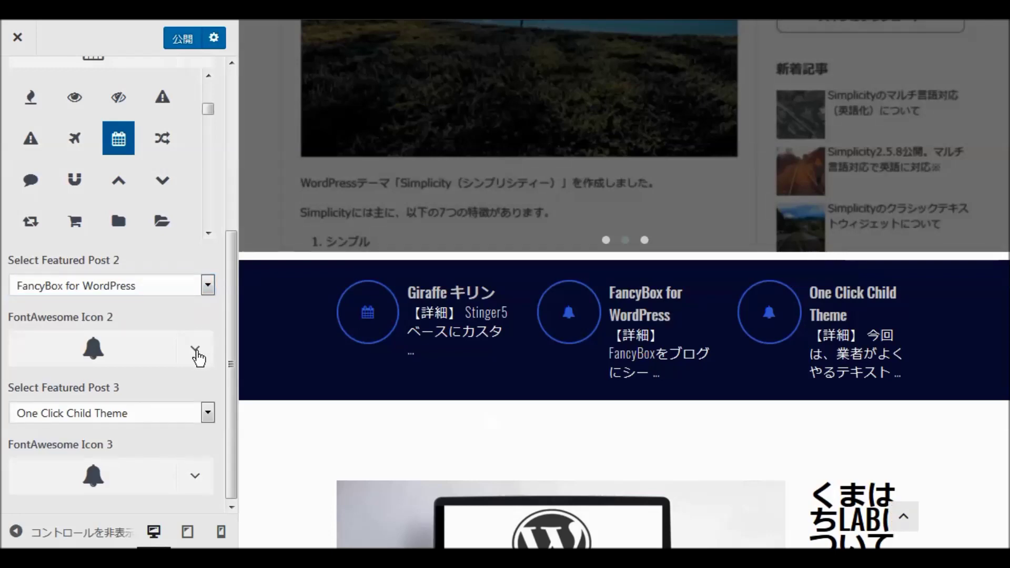
Set FontAwesome Icon 2 to the camera icon for the second featured post.
left_click(195, 349)
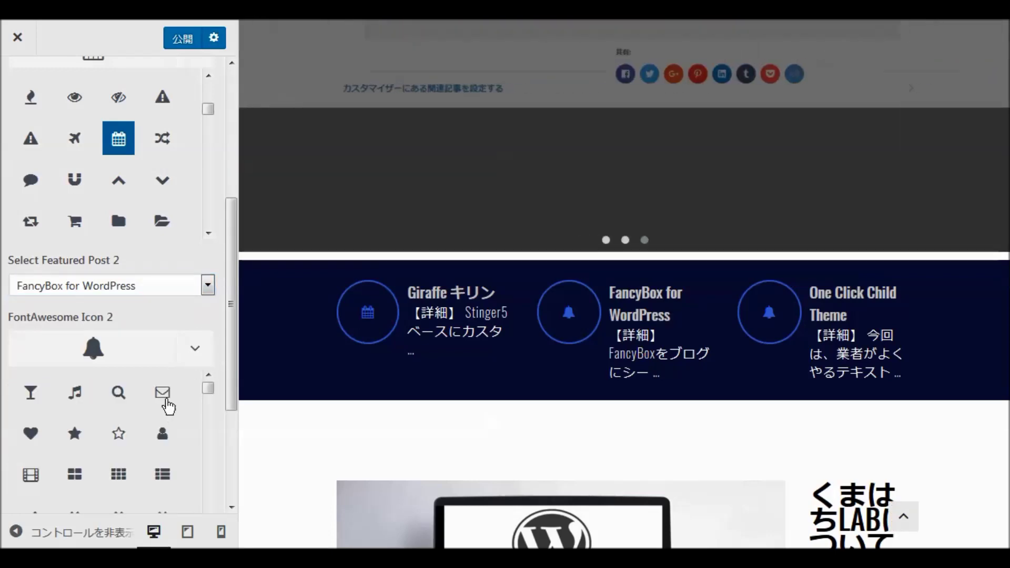
scroll(162, 412, "down", 3)
scroll(165, 421, "down", 3)
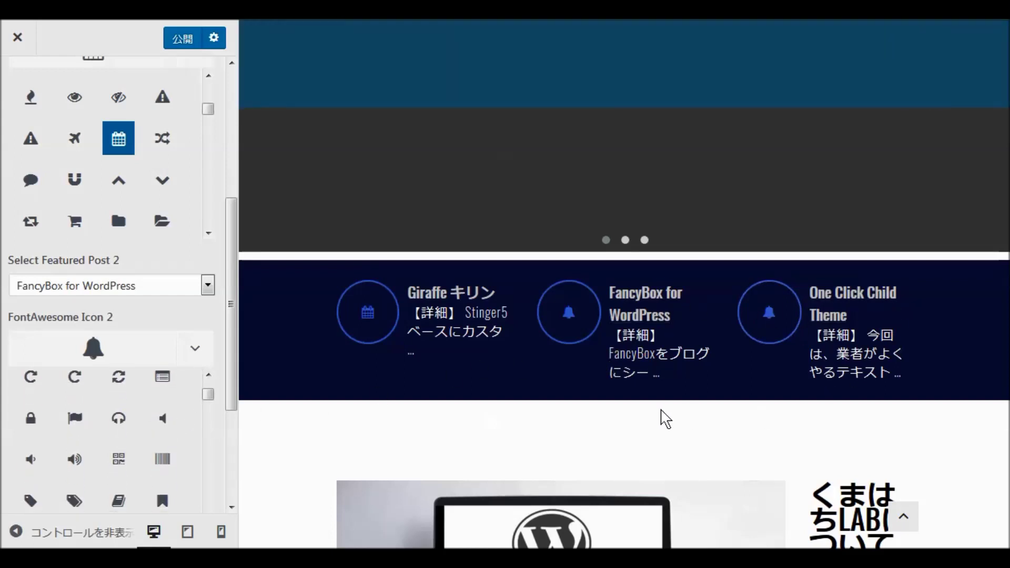
scroll(191, 421, "down", 5)
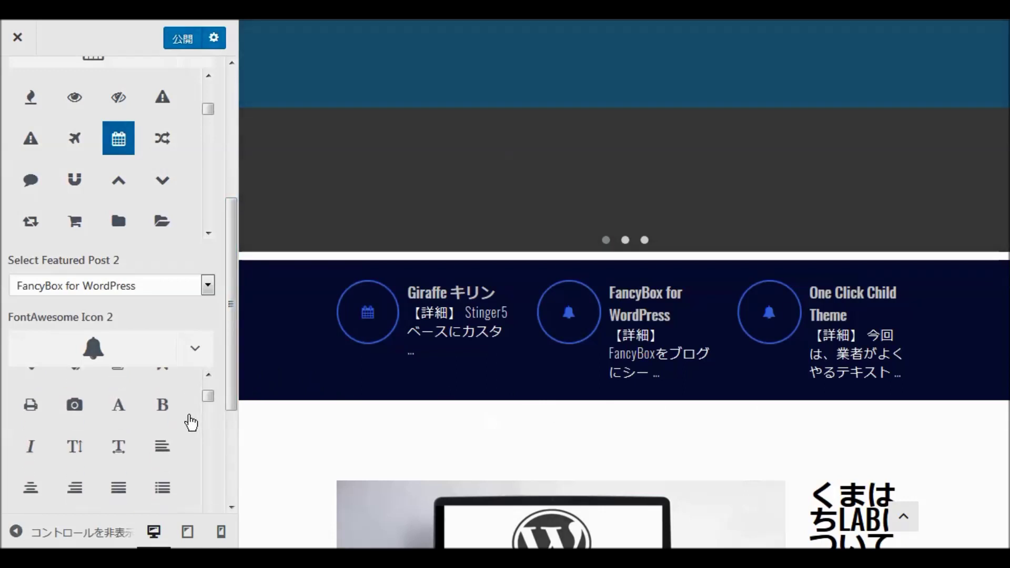
scroll(191, 425, "down", 8)
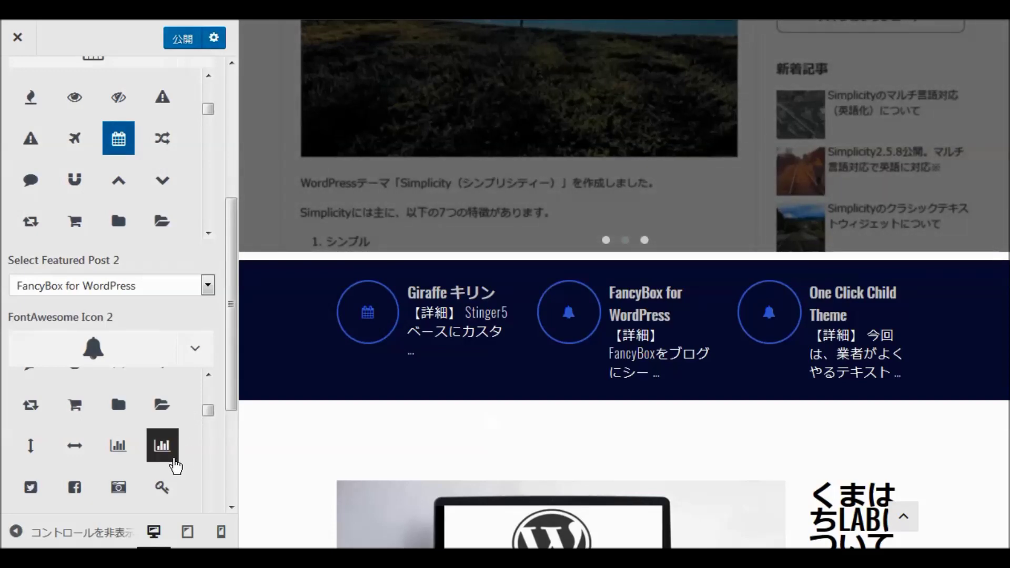
scroll(175, 459, "down", 3)
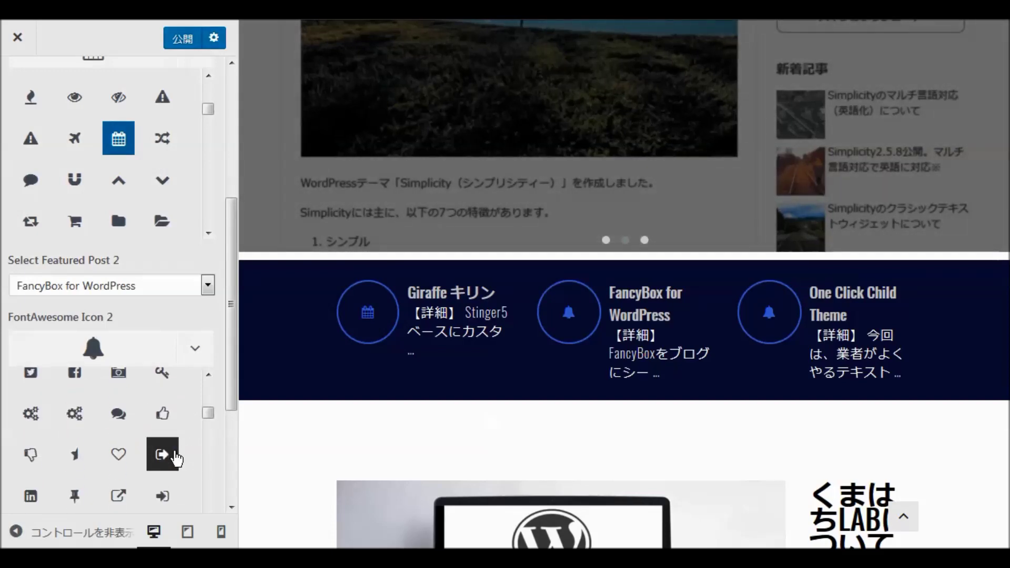
scroll(177, 458, "up", 3)
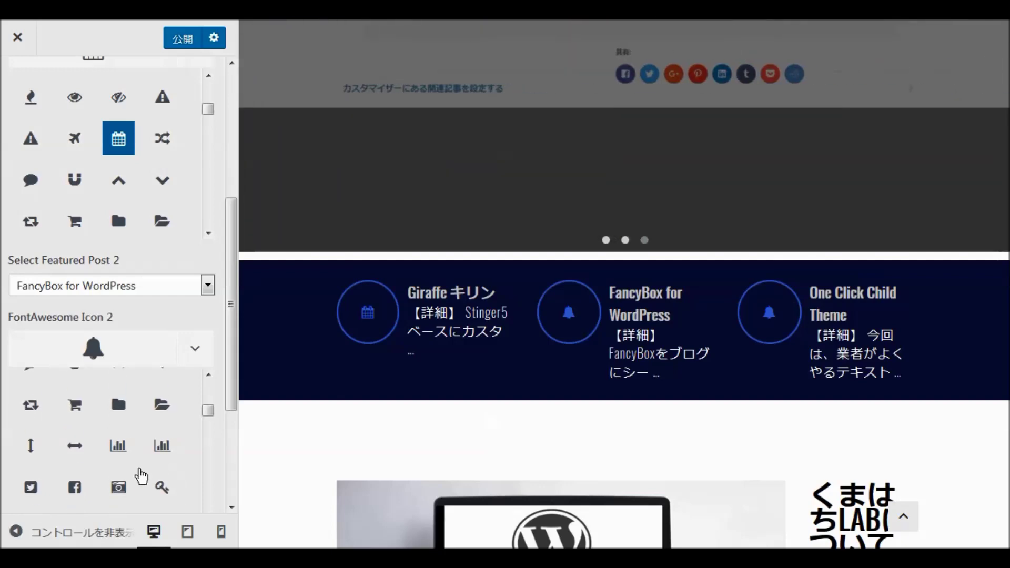
left_click(119, 488)
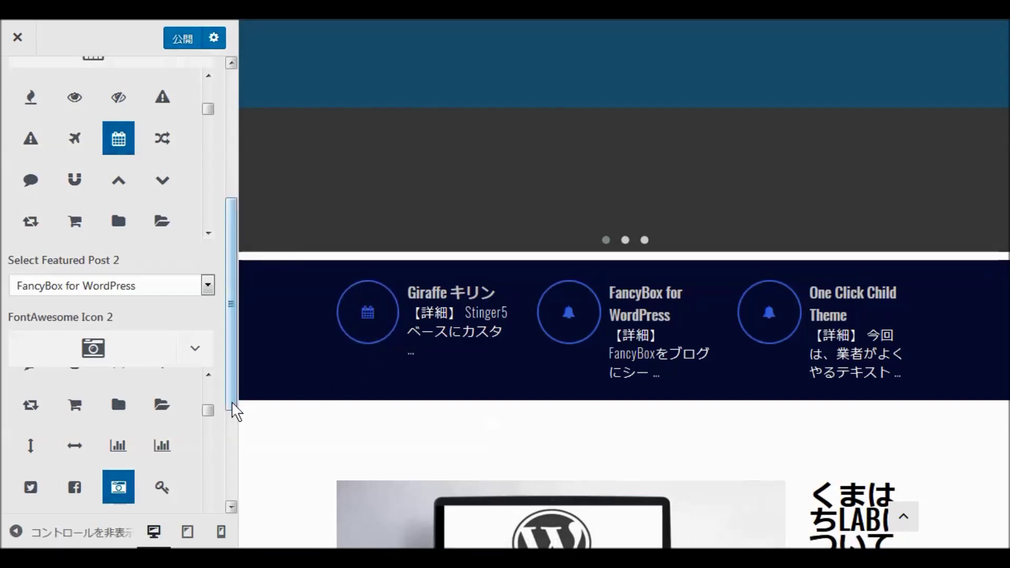
Choose the post Photomania(フォトマニア) as Featured Post 3.
left_click_drag(231, 394, 228, 492)
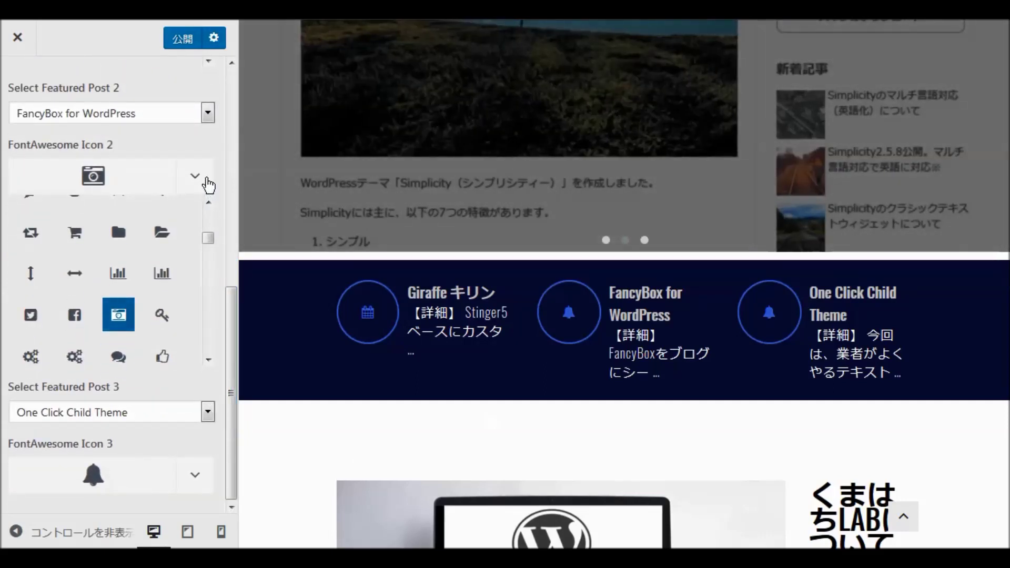
left_click_drag(230, 298, 236, 418)
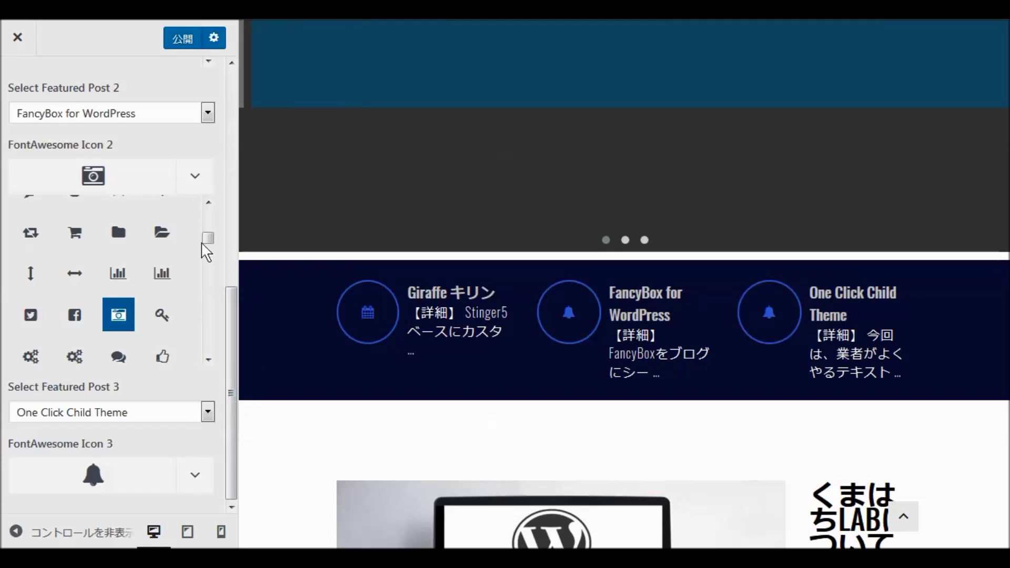
left_click(208, 413)
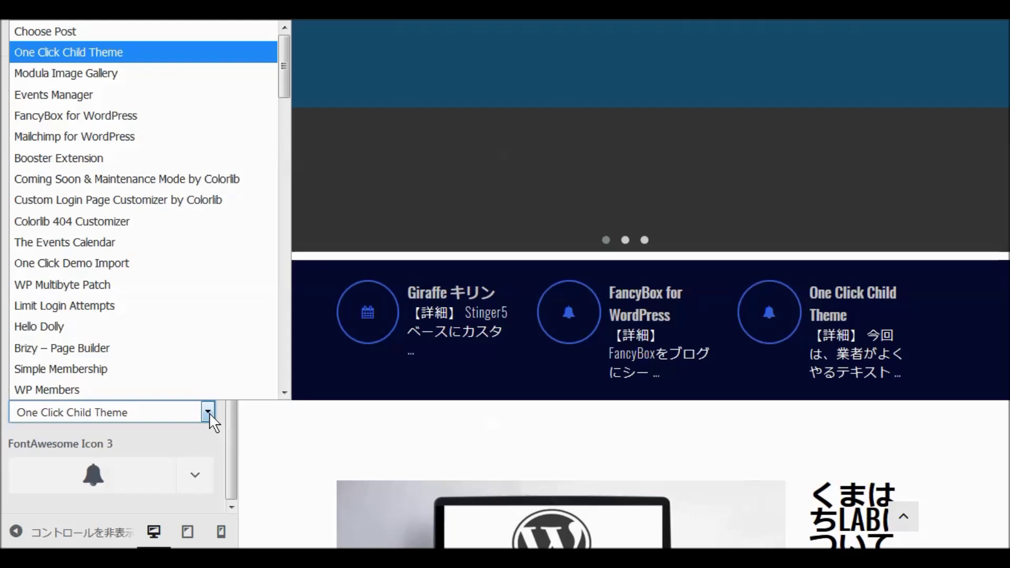
scroll(230, 329, "down", 12)
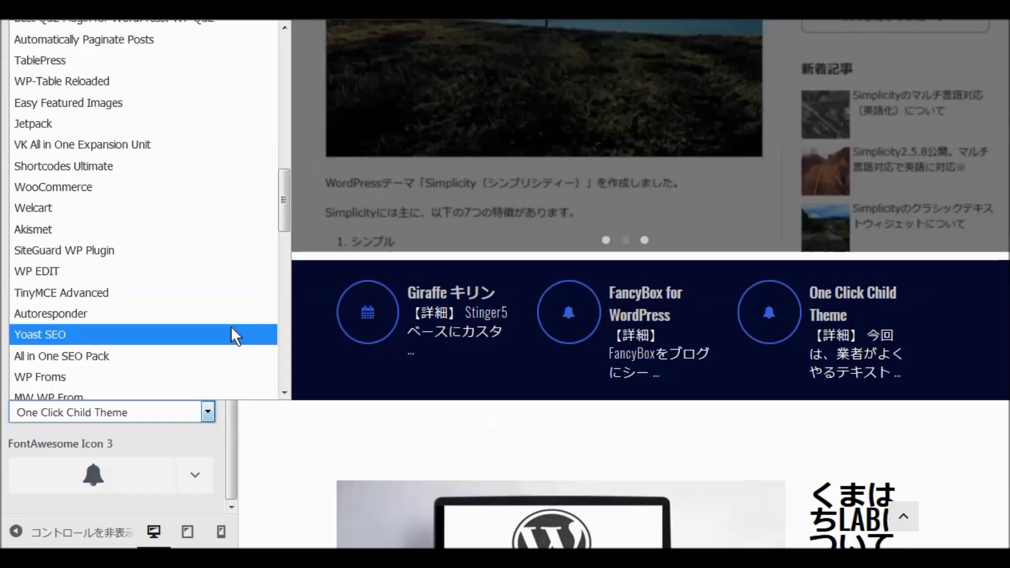
scroll(230, 333, "down", 2)
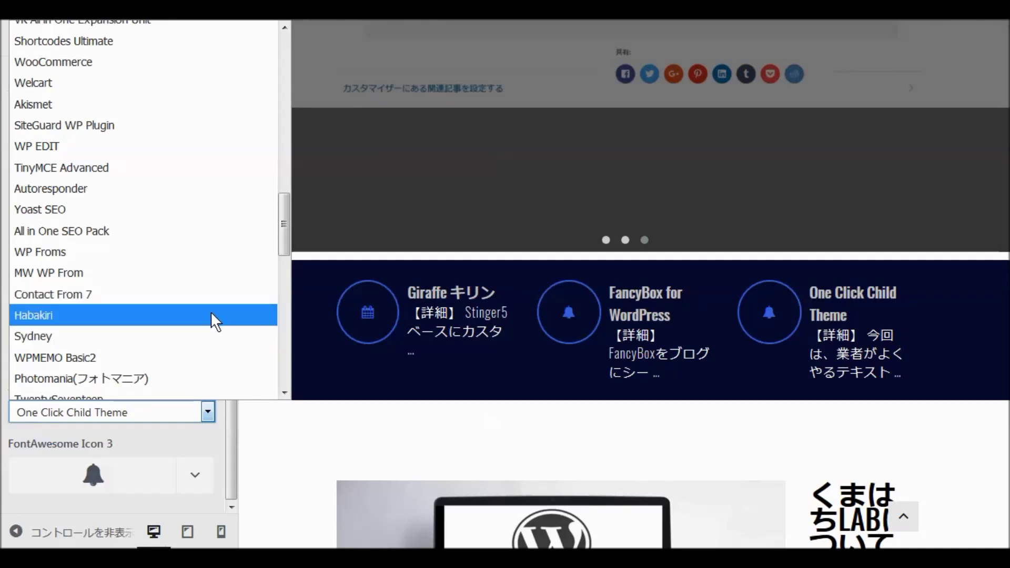
left_click(182, 376)
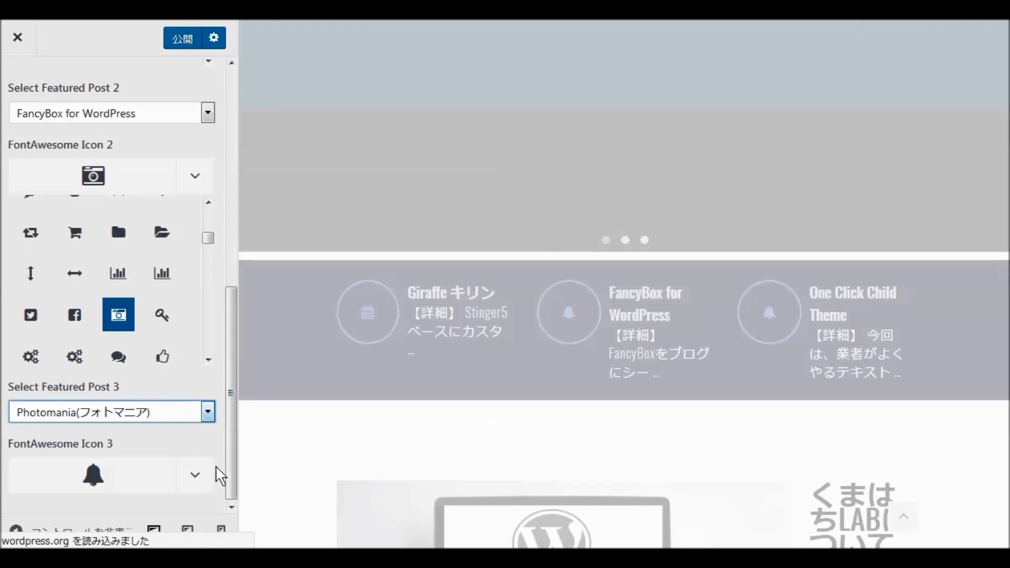
Set FontAwesome Icon 3 to the film icon for the third featured post.
left_click(199, 482)
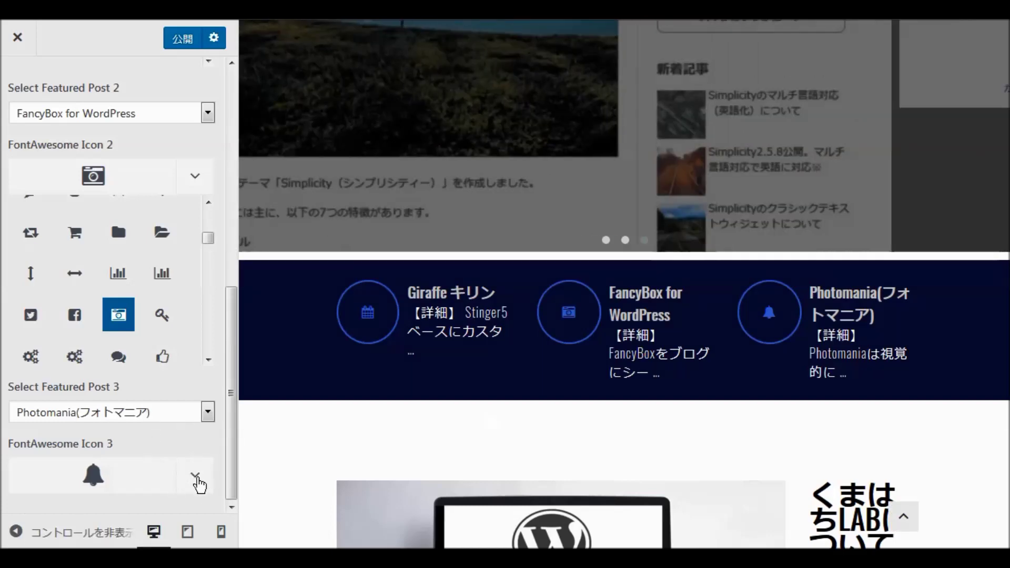
left_click(197, 483)
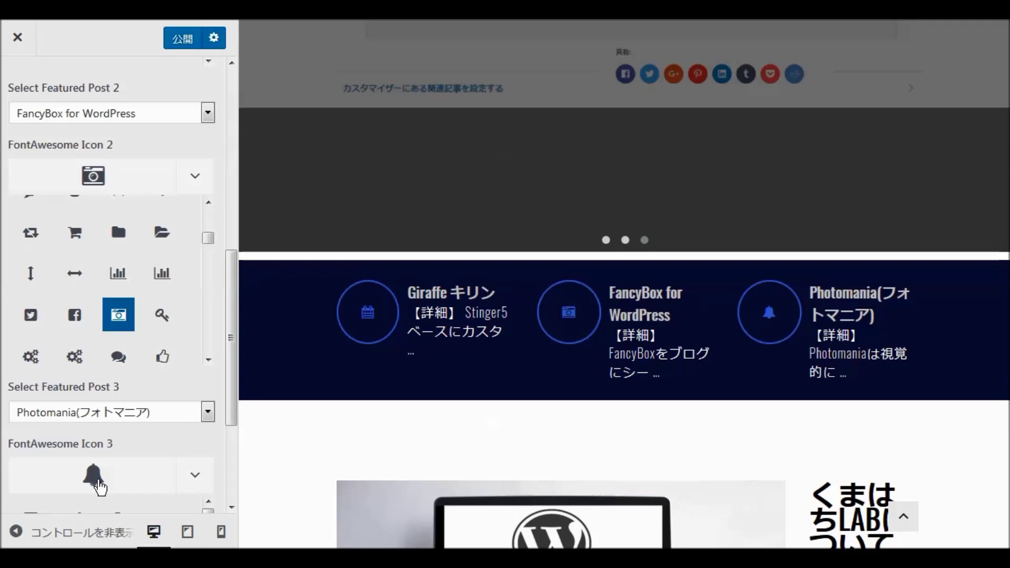
left_click(100, 487)
left_click(187, 483)
scroll(226, 452, "down", 3)
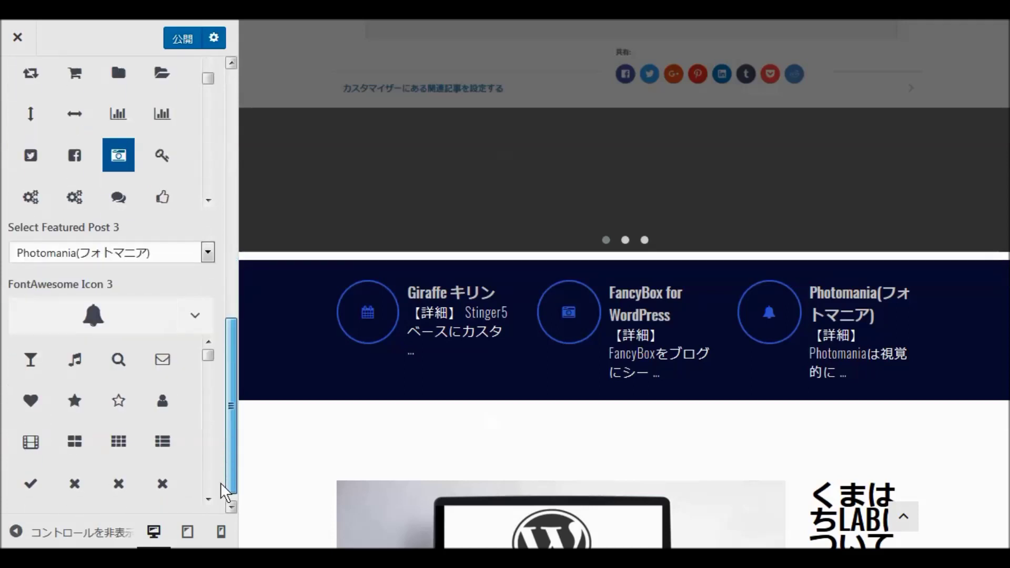
scroll(225, 492, "down", 1)
scroll(153, 401, "down", 5)
scroll(153, 400, "up", 5)
scroll(150, 398, "down", 3)
scroll(144, 406, "up", 6)
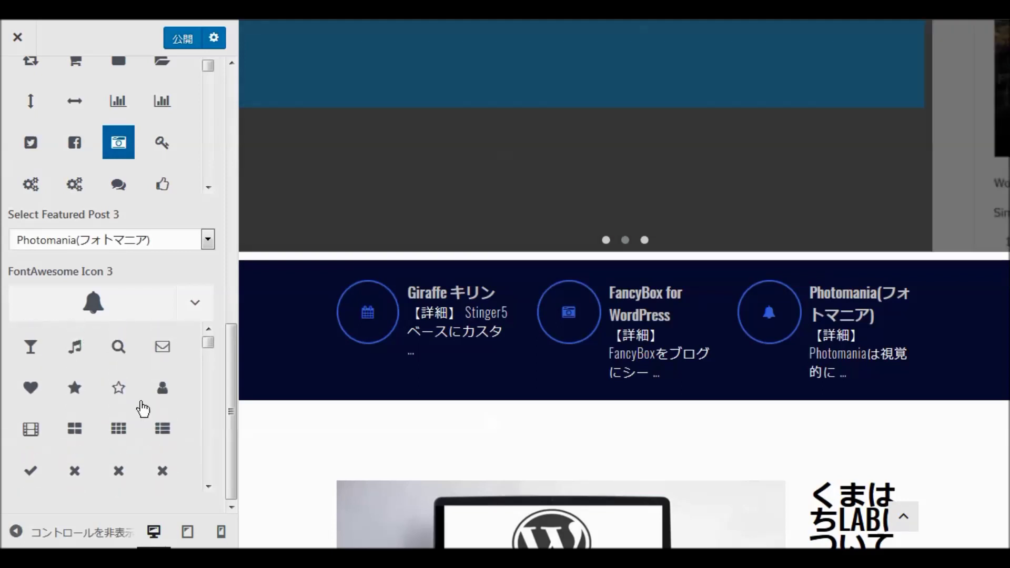
left_click(29, 426)
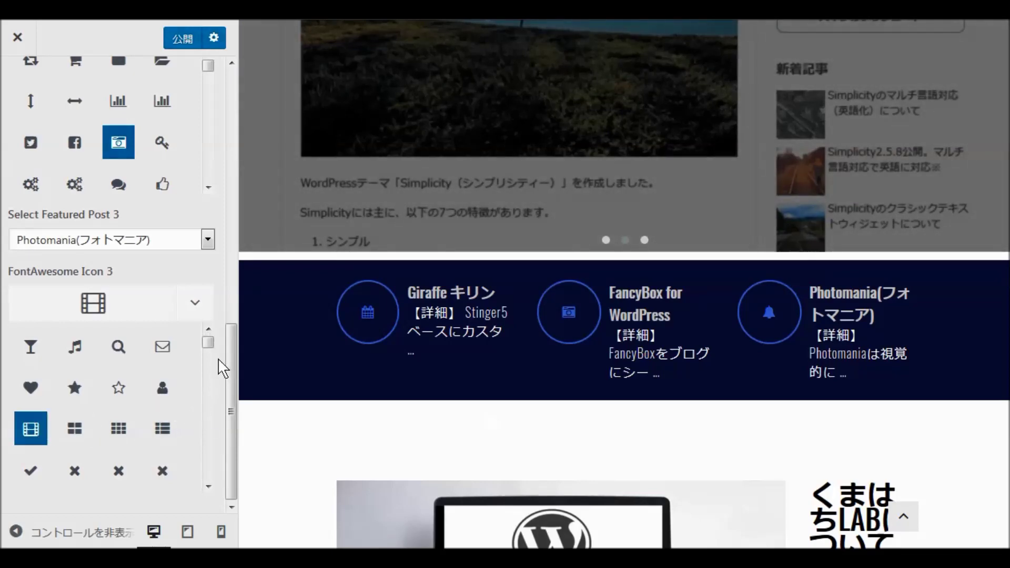
Look through the other icons available for the second and third featured posts.
left_click(196, 310)
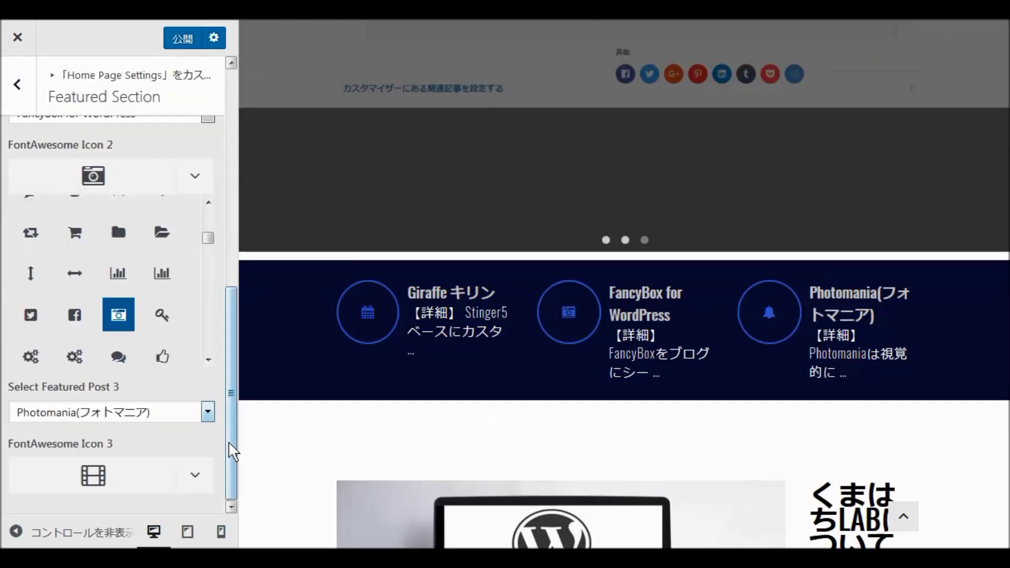
left_click(195, 476)
scroll(204, 458, "down", 5)
scroll(205, 442, "down", 5)
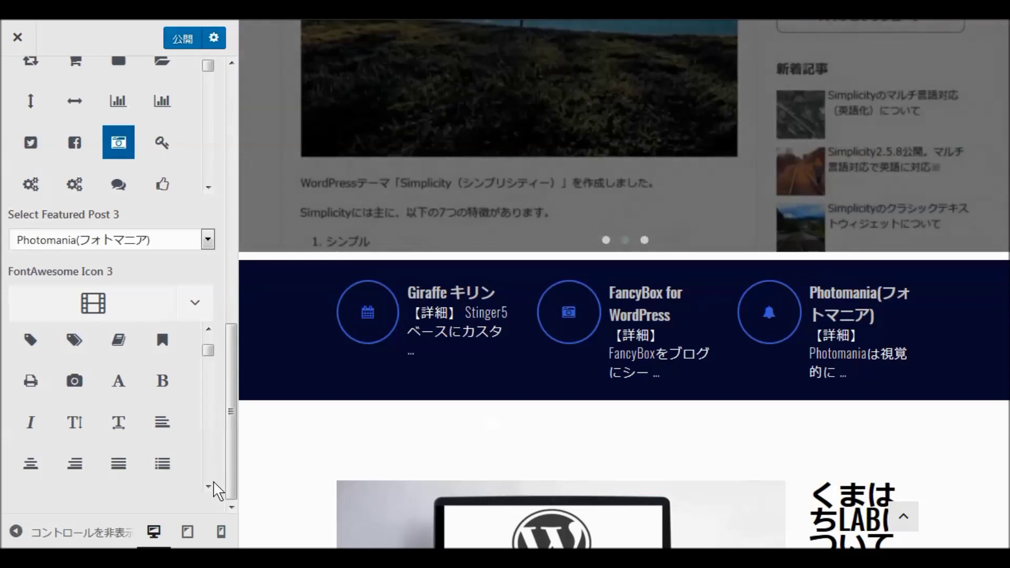
left_click(209, 486)
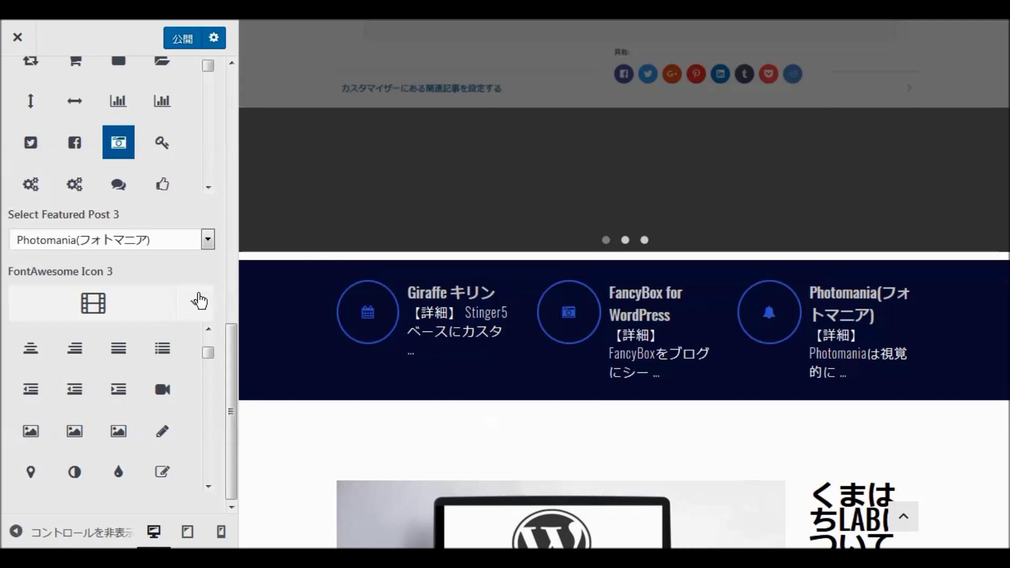
scroll(200, 311, "up", 1)
scroll(205, 316, "up", 3)
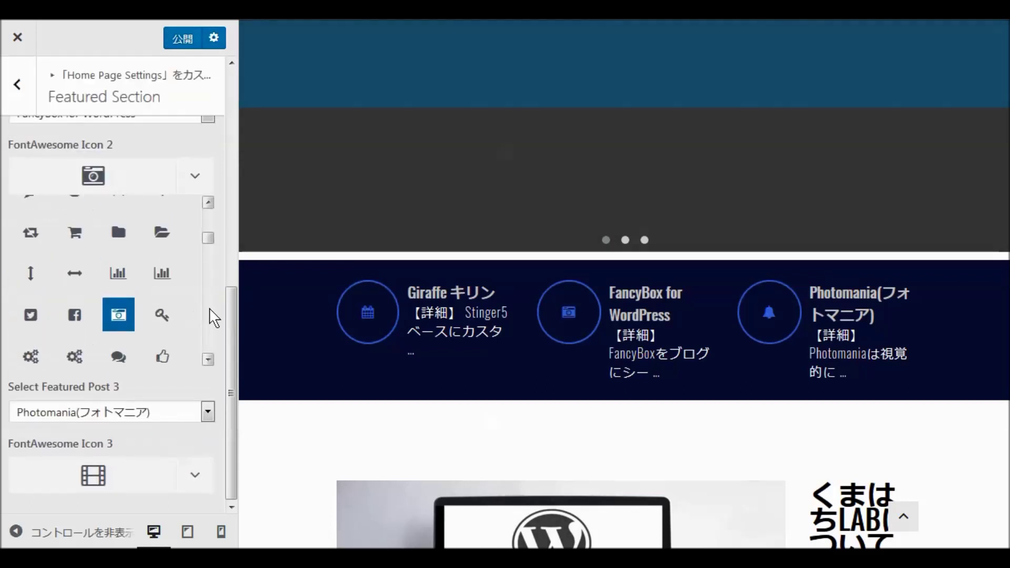
scroll(218, 348, "down", 2)
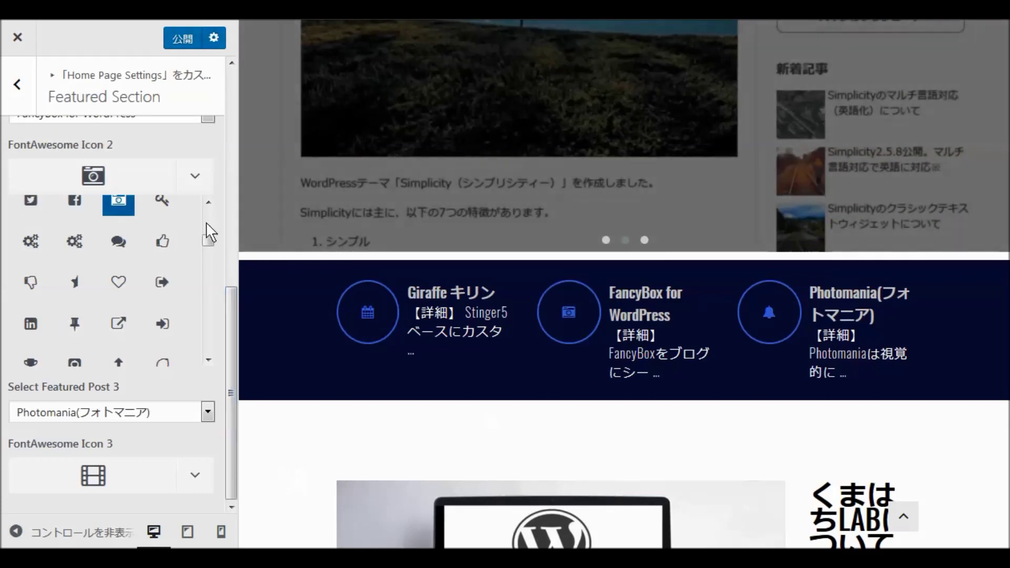
Publish the Featured Section changes and review the selected posts and icons back up to the first featured post.
left_click(181, 42)
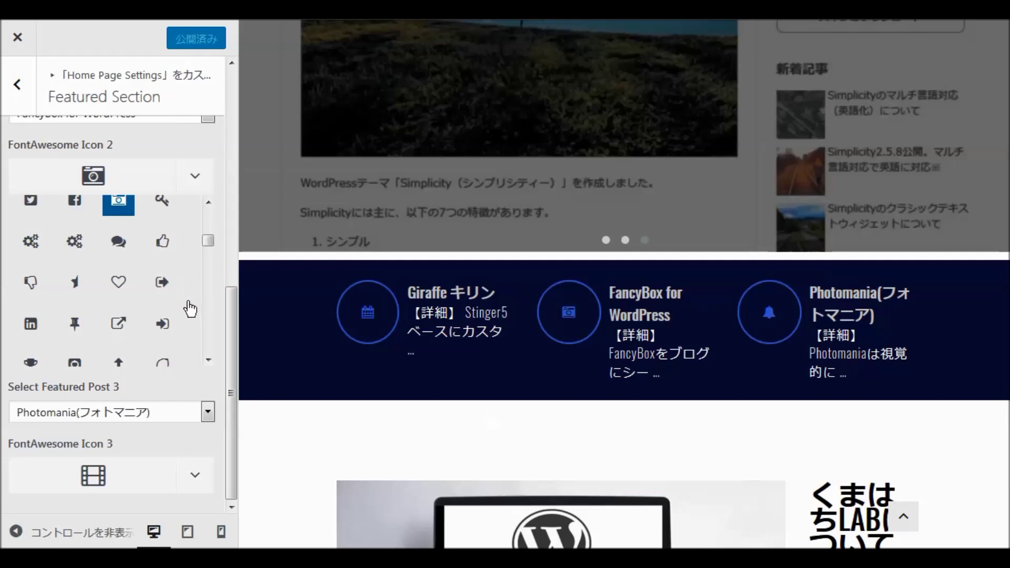
scroll(182, 307, "down", 2)
scroll(196, 300, "up", 10)
scroll(215, 226, "up", 1)
scroll(213, 224, "up", 10)
scroll(210, 229, "down", 5)
scroll(210, 230, "down", 5)
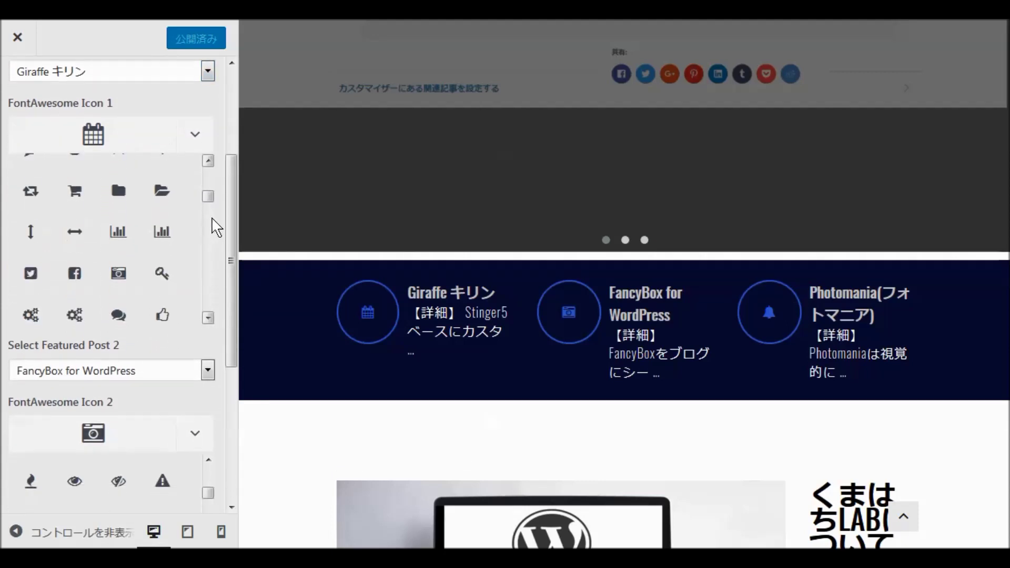
scroll(213, 233, "up", 8)
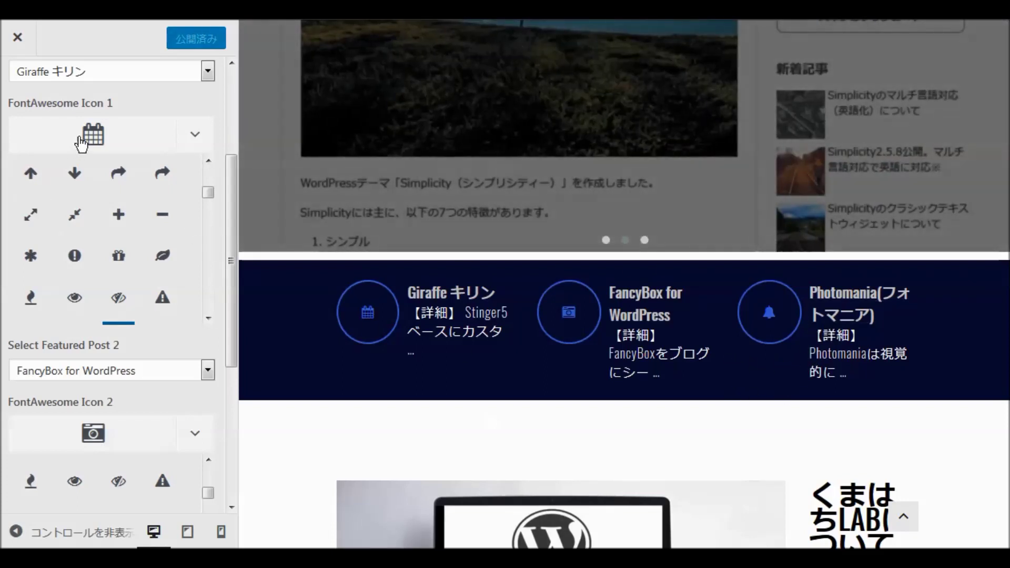
scroll(137, 176, "up", 5)
left_click_drag(234, 192, 231, 87)
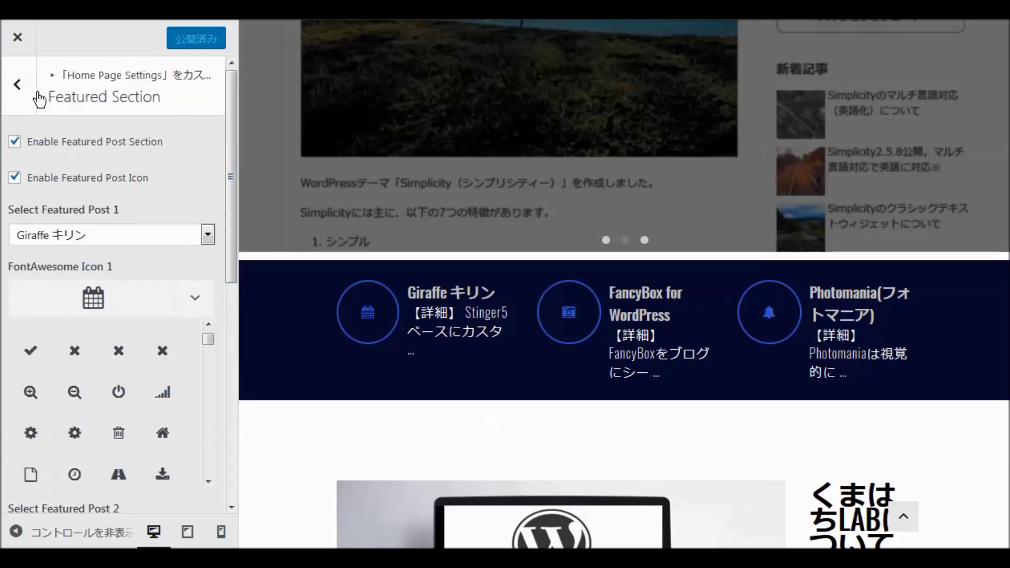
Check the Welcome Section options and return to the Home Page Settings list.
left_click(20, 87)
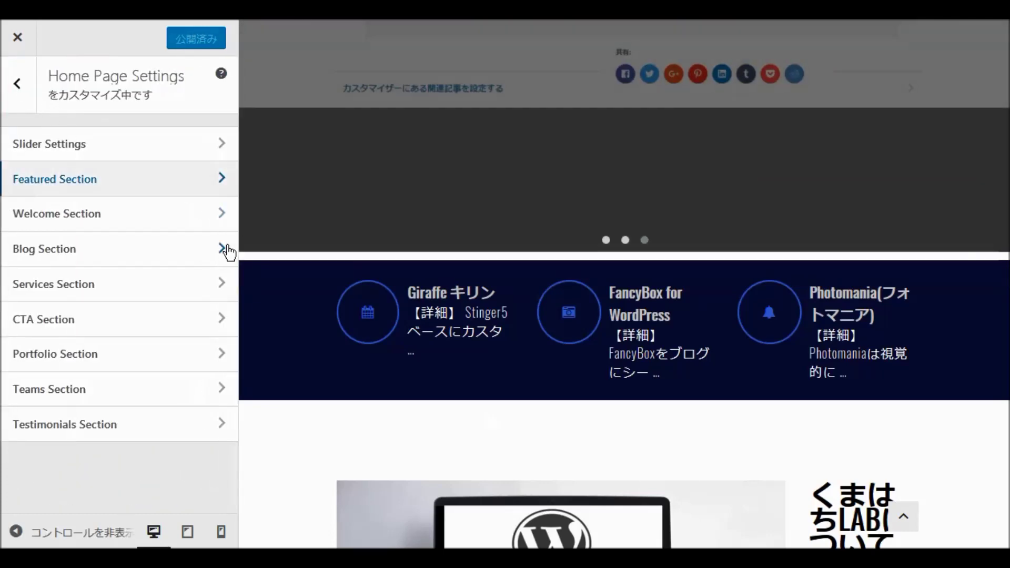
left_click(100, 218)
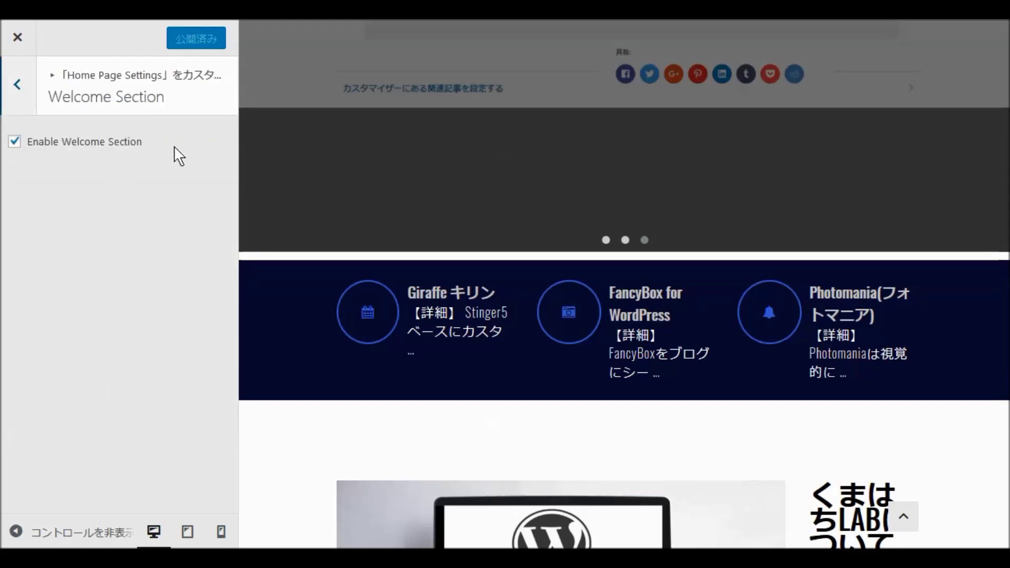
left_click(17, 85)
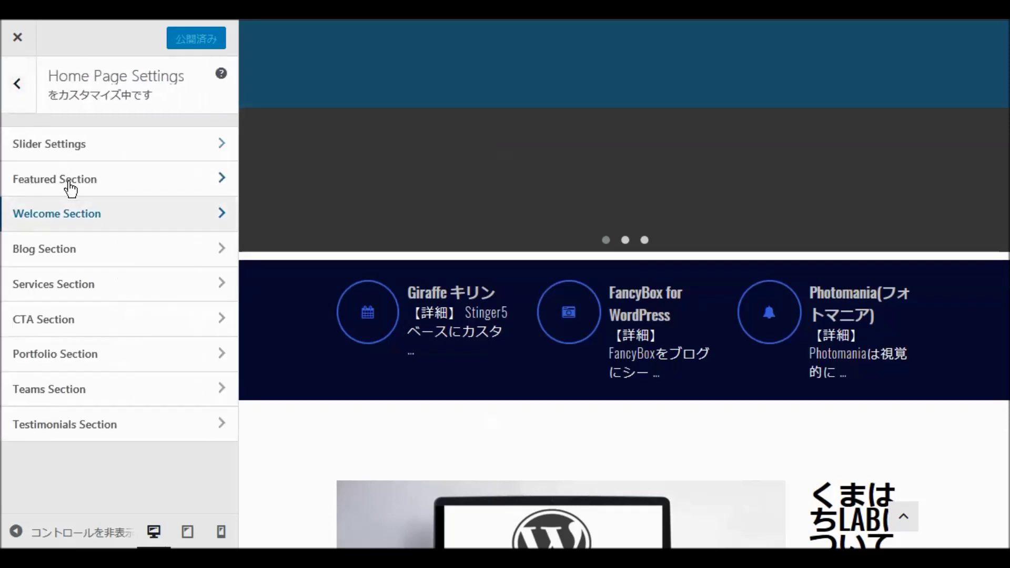
In the Blog Section, select the page ブログ and the blogs category Eコマース.
left_click(68, 255)
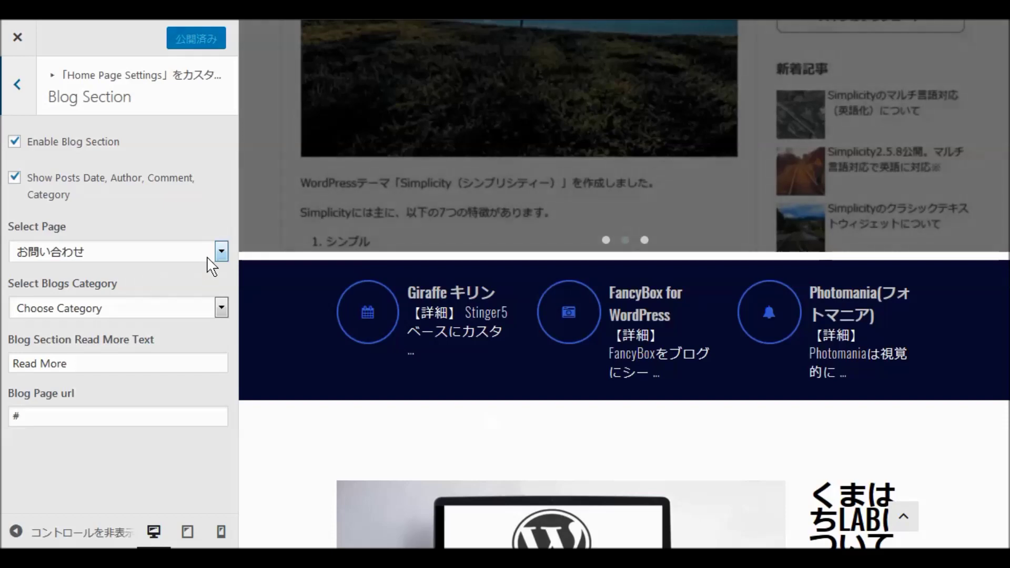
left_click(221, 252)
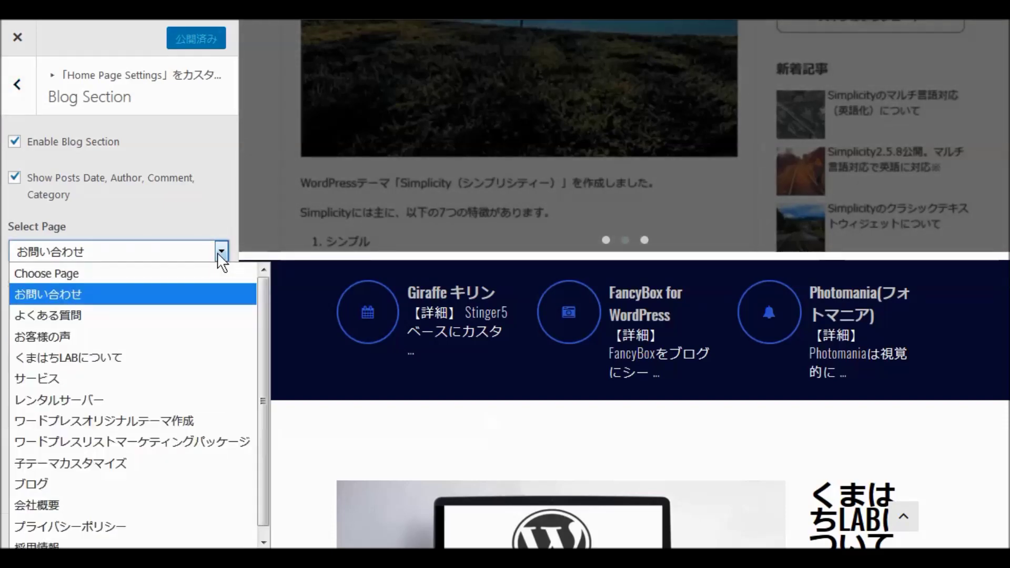
left_click(128, 485)
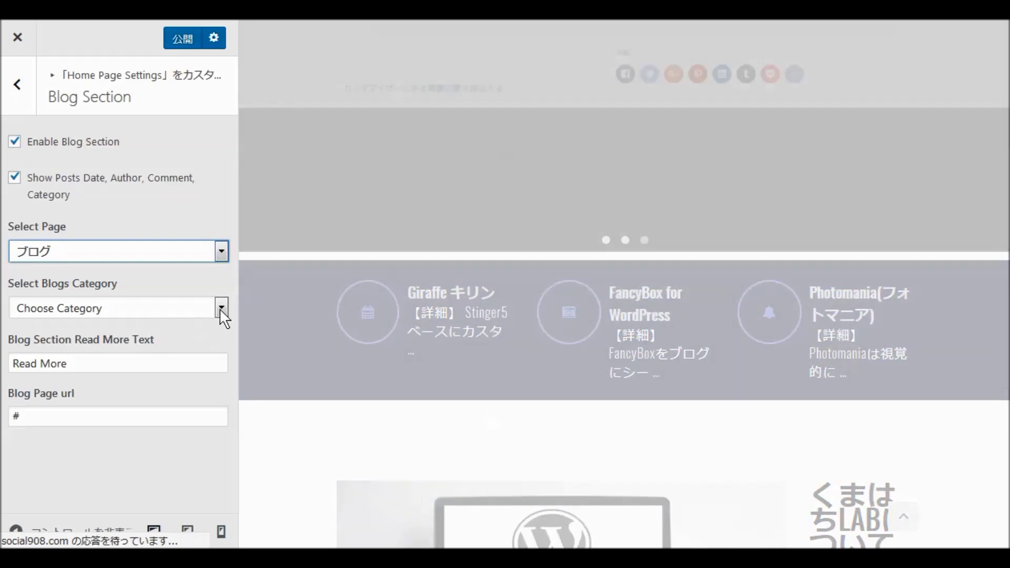
left_click(220, 309)
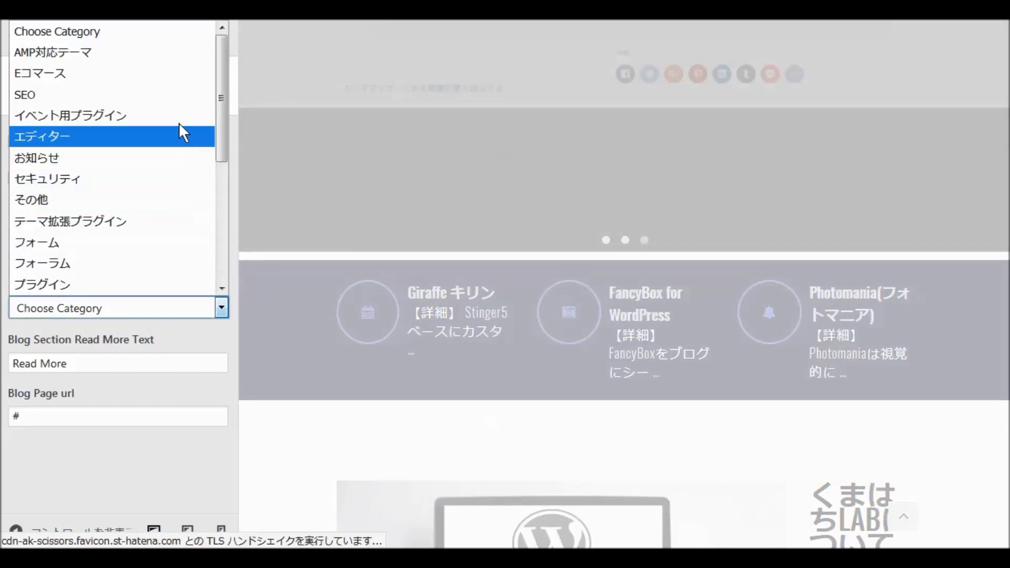
left_click(181, 75)
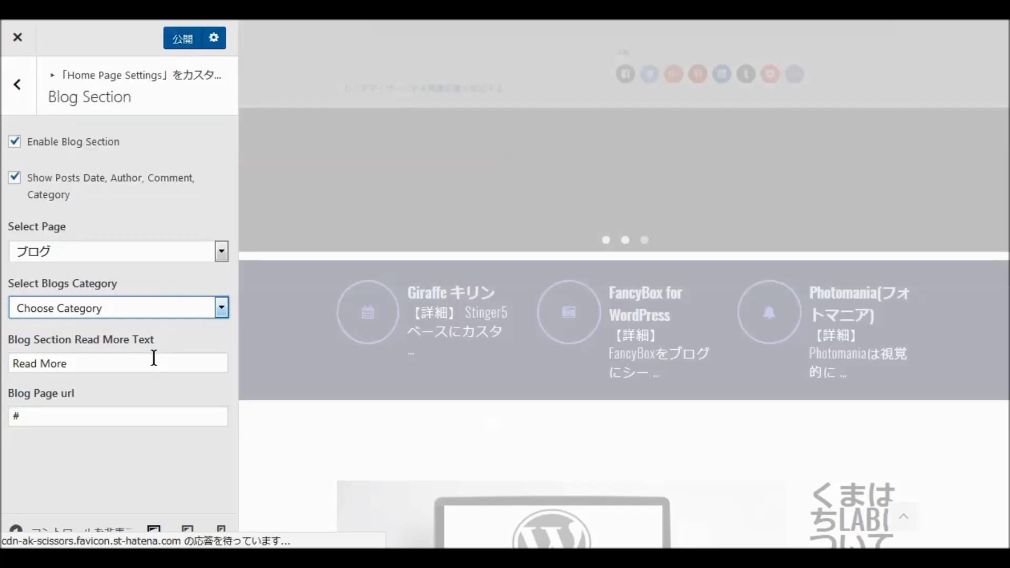
Replace the Blog Section read more text with 続きを読む.
left_click(77, 366)
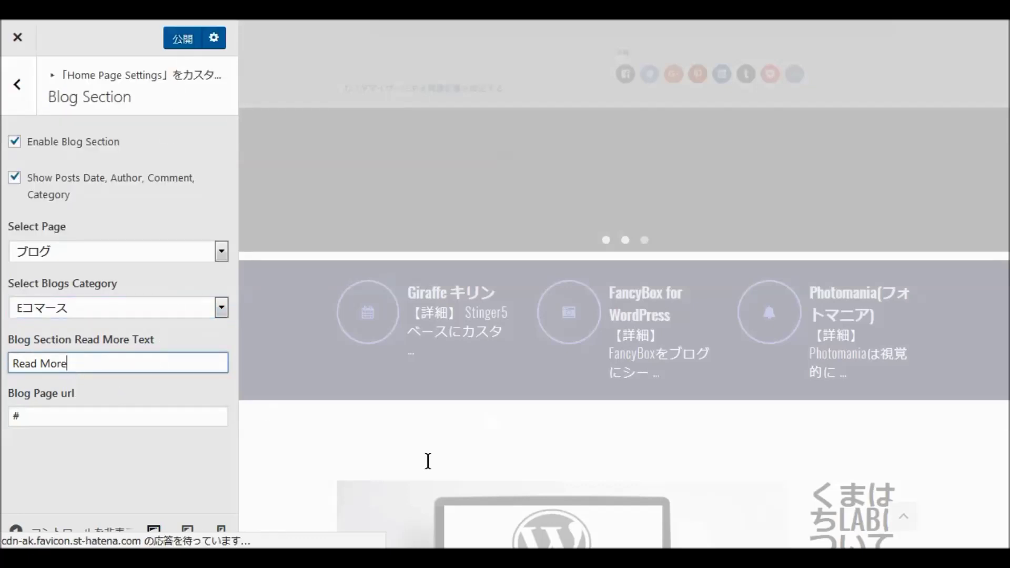
key("BackSpace")
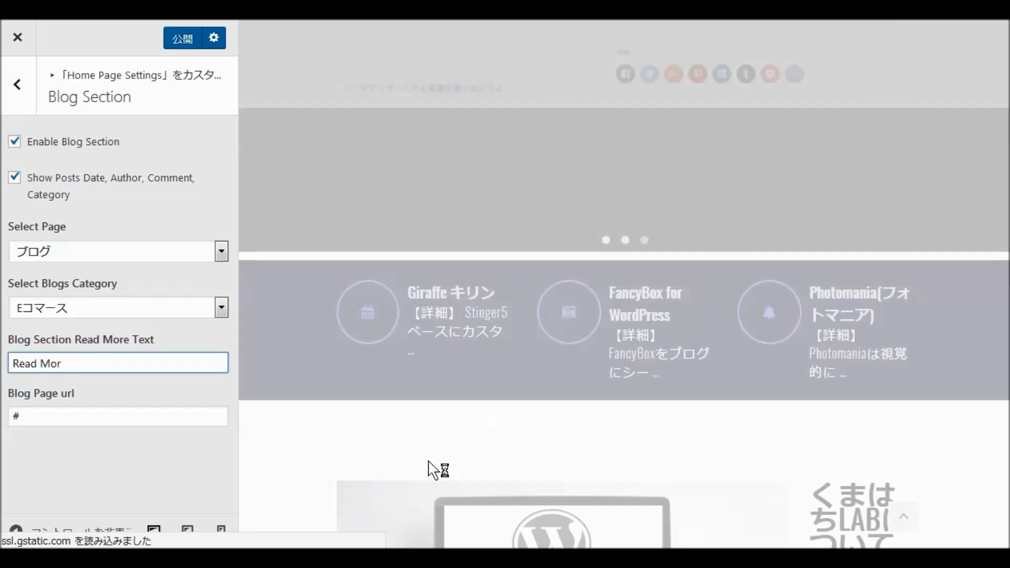
key("BackSpace")
key("BackSpace")
key("BackSpace")
key("BackSpace")
key("BackSpace")
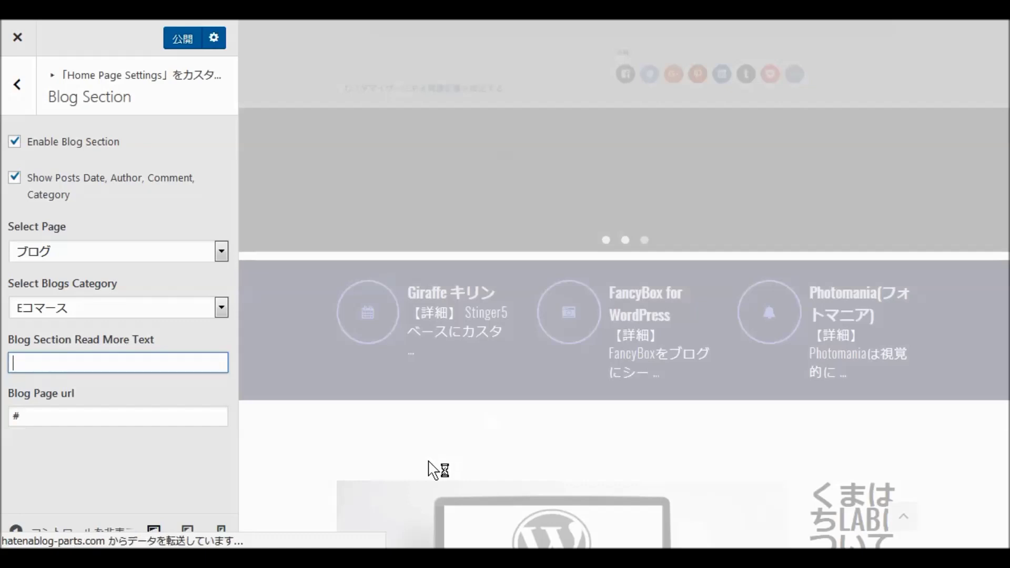
type("つづきをよむ")
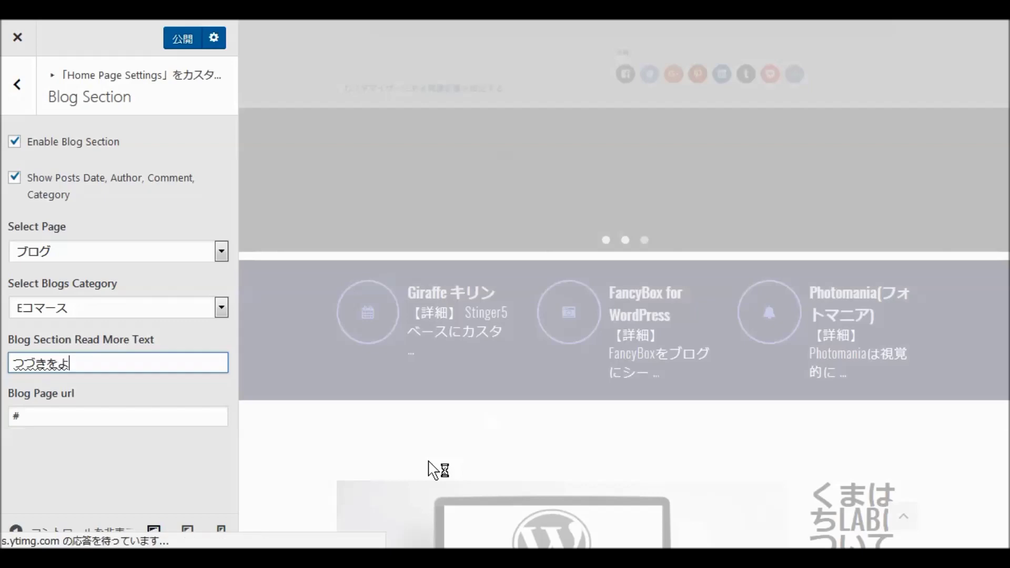
key("space")
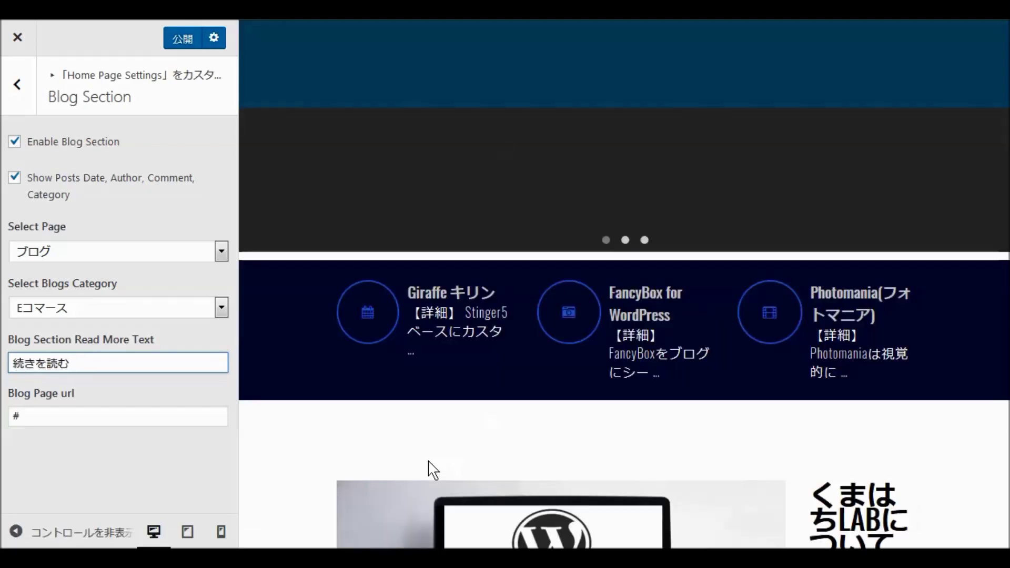
Look over the blog area of the home page preview and publish the Blog Section changes.
scroll(575, 405, "down", 10)
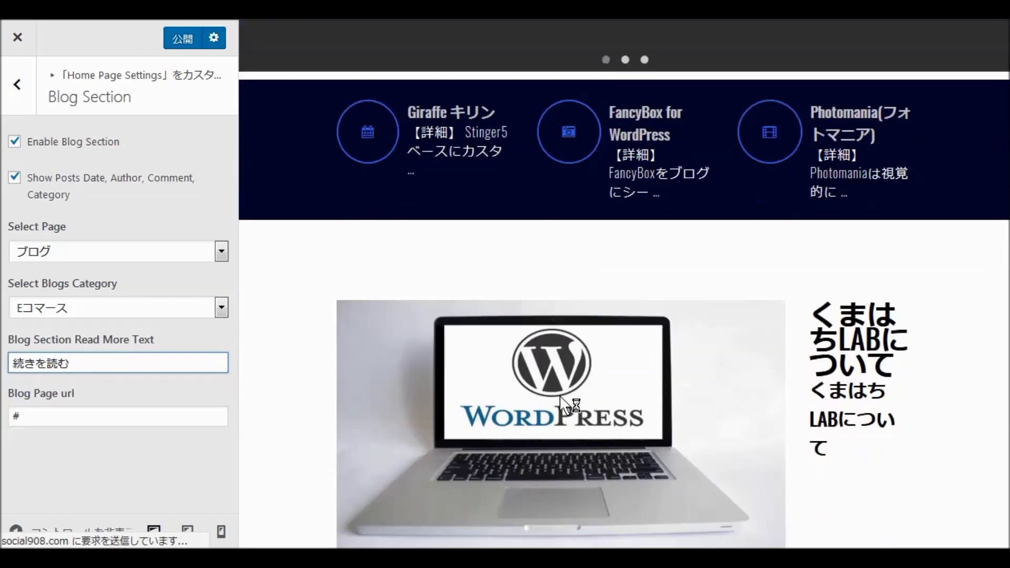
scroll(572, 403, "down", 6)
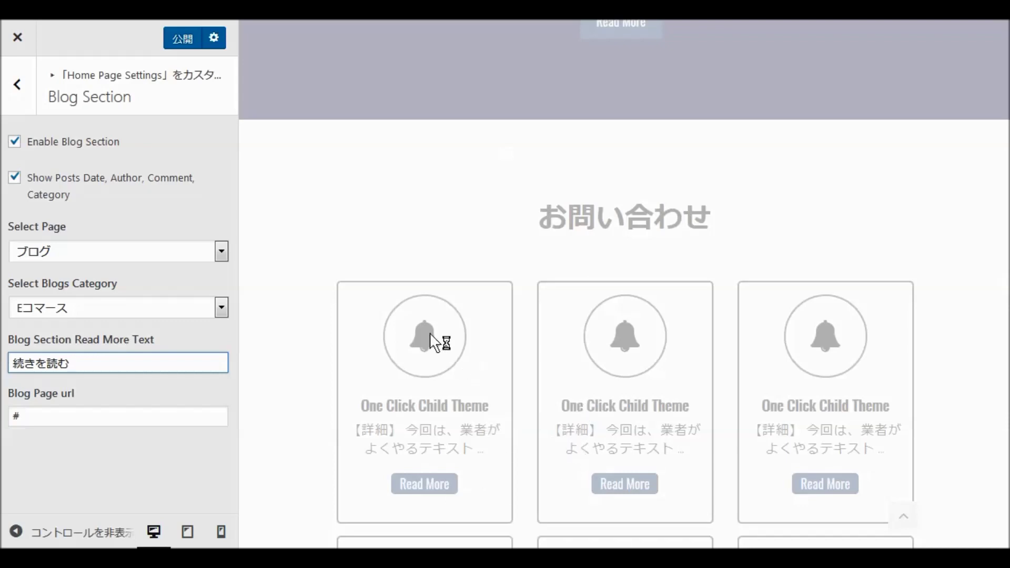
left_click(183, 41)
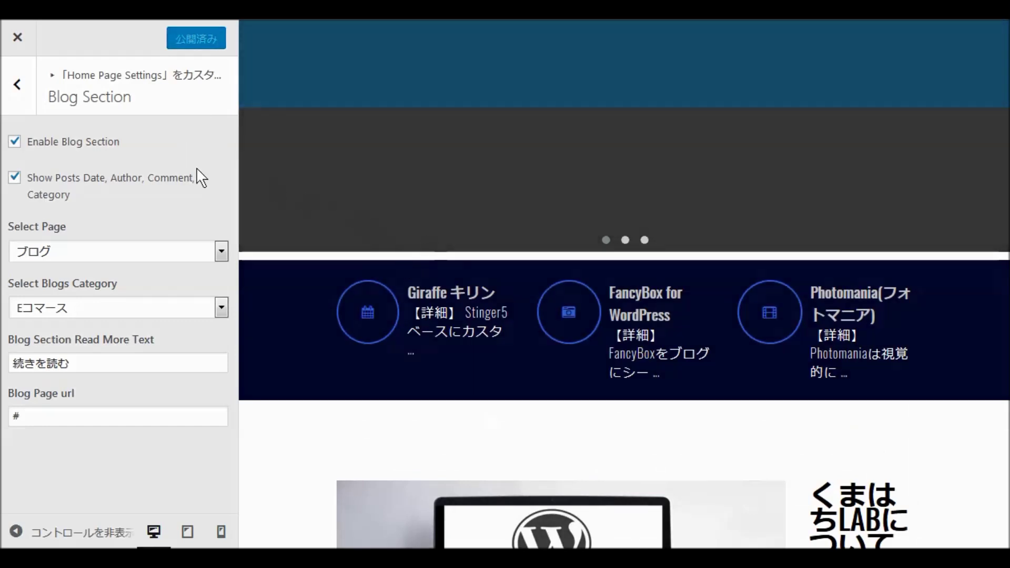
Open the Services Section settings and examine the blog and services blocks in the home page preview.
left_click(17, 84)
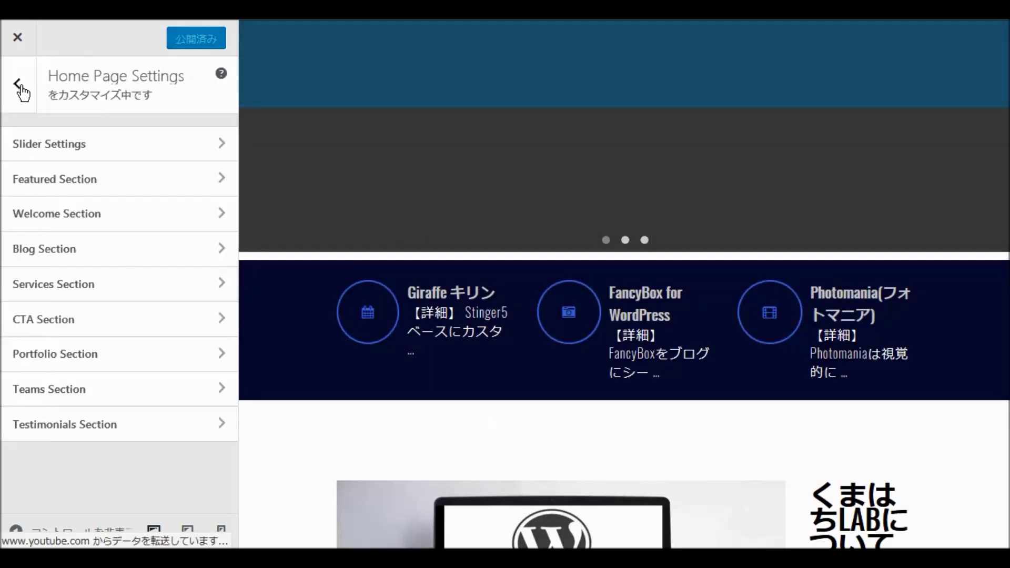
left_click(81, 284)
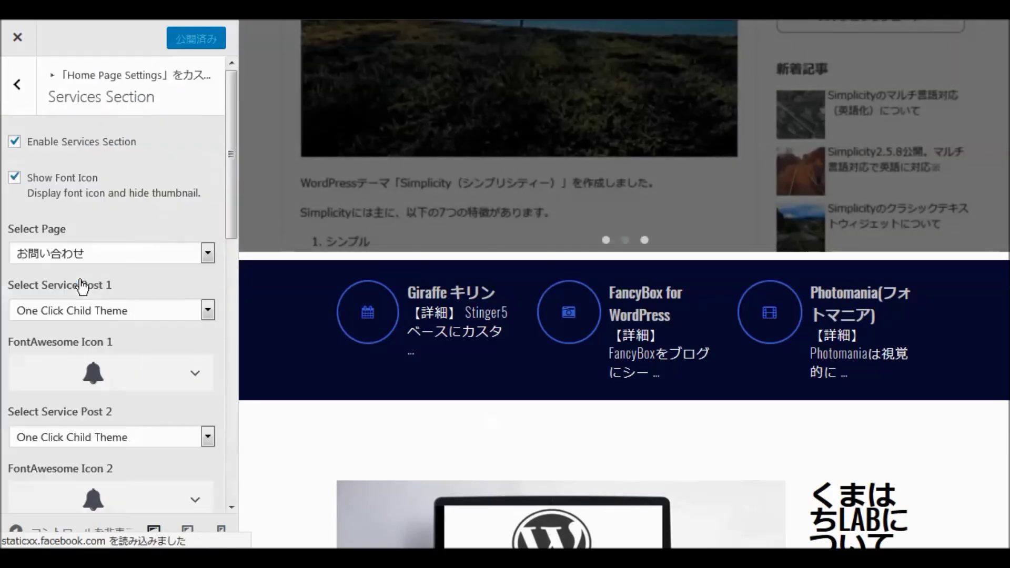
scroll(456, 298, "down", 15)
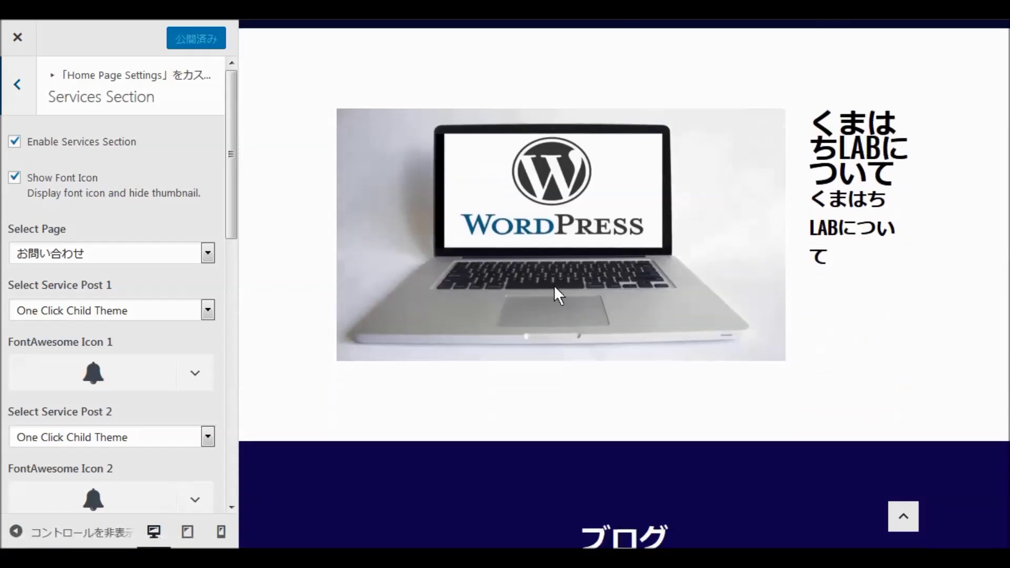
scroll(552, 290, "down", 4)
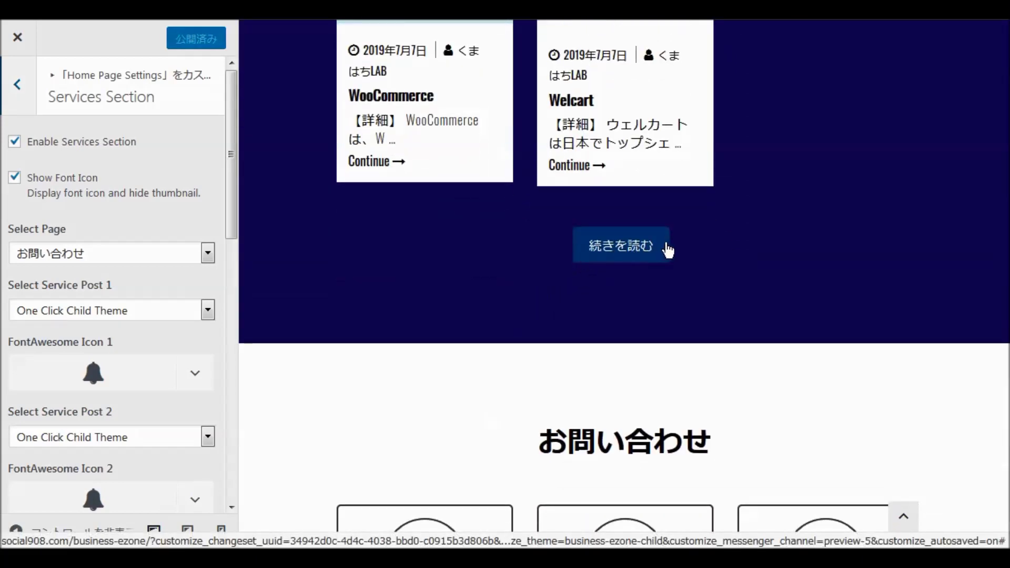
scroll(857, 242, "down", 4)
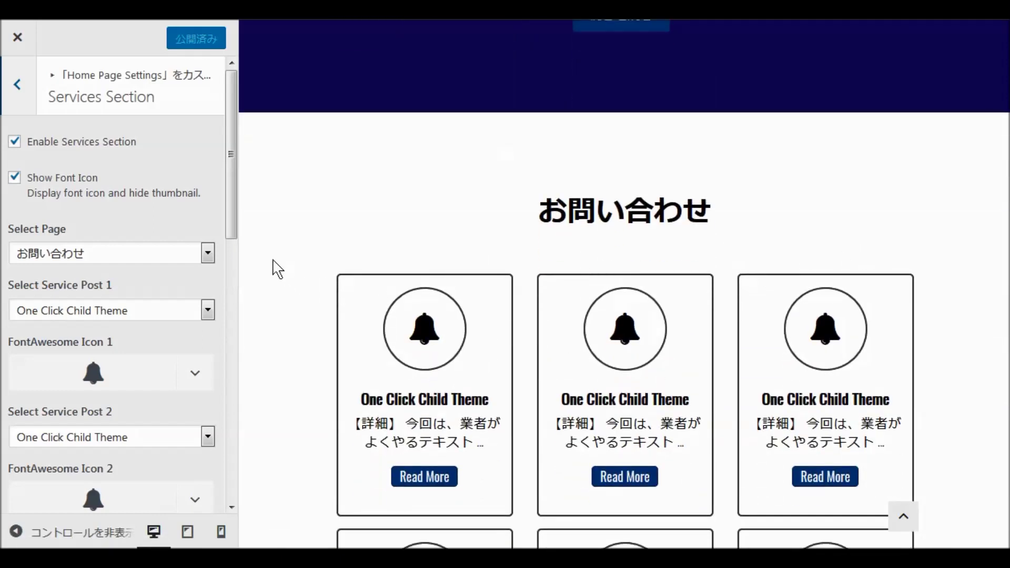
Set the Services Section page to サービス and glance over the icon choices for the first service.
left_click(210, 254)
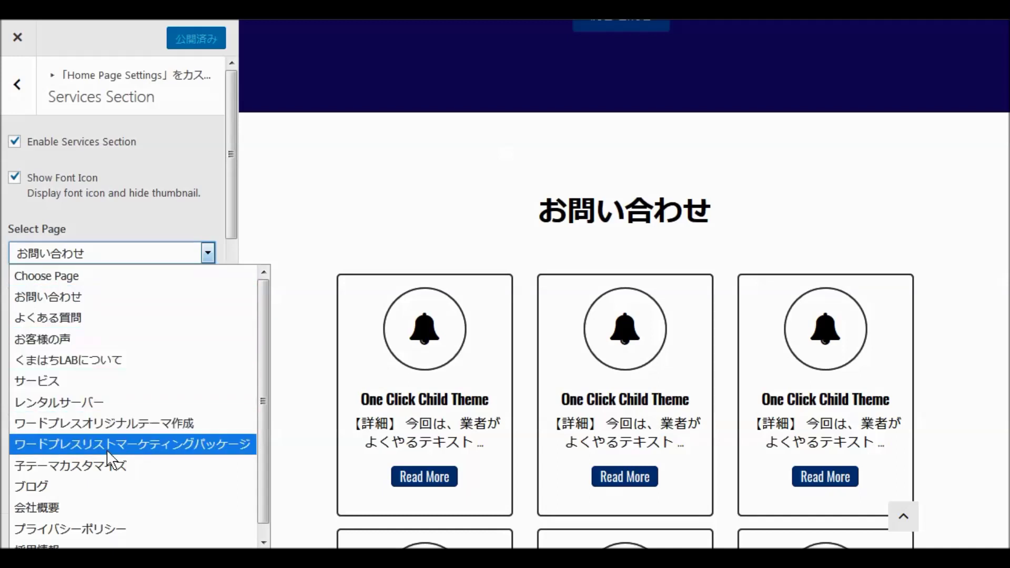
left_click(118, 380)
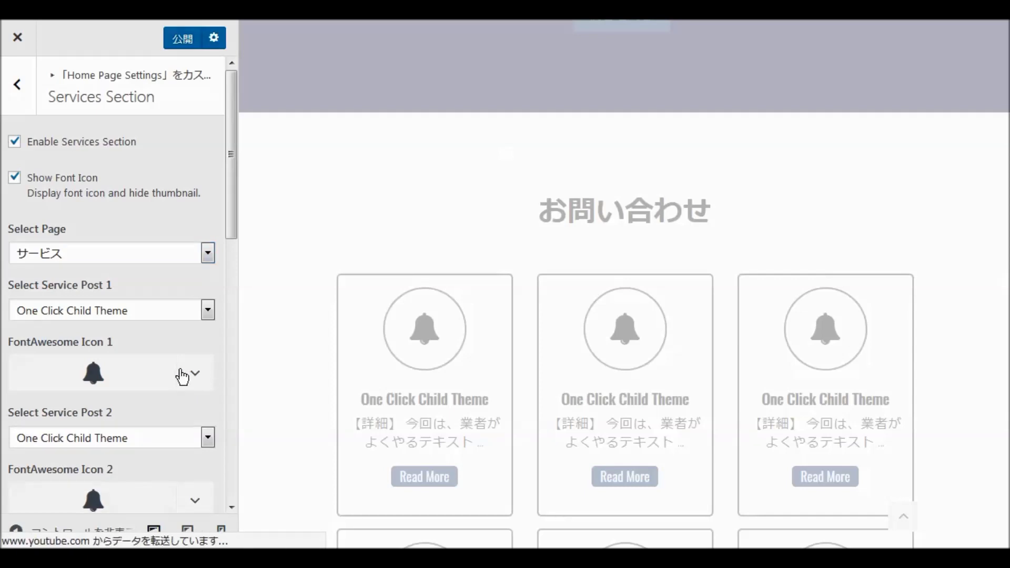
left_click(206, 357)
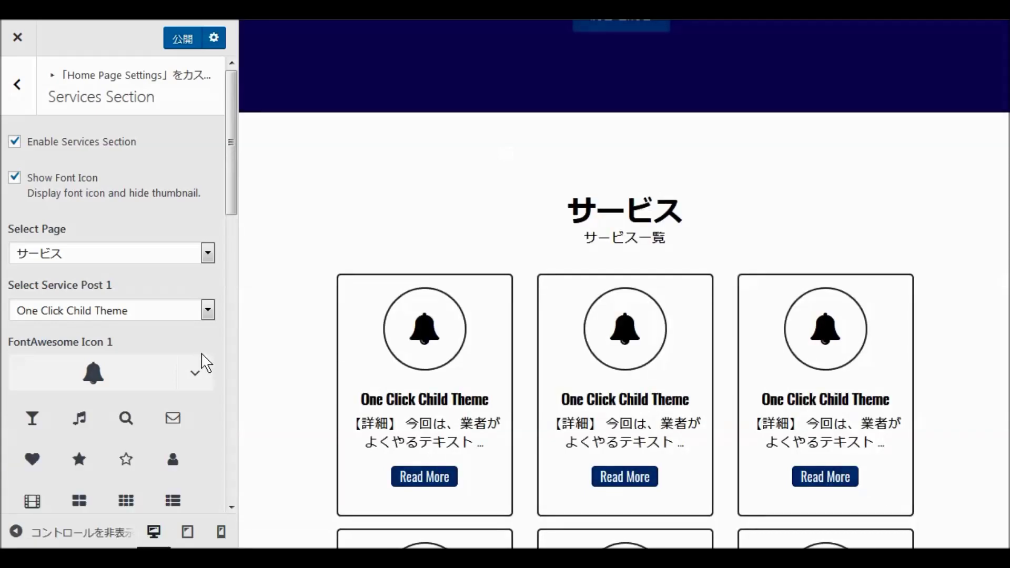
left_click(212, 356)
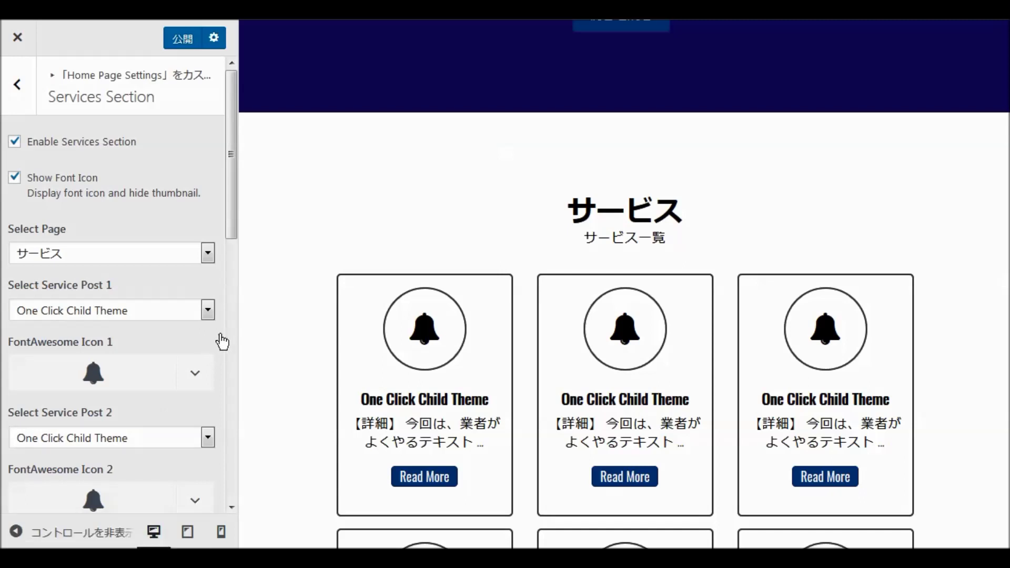
Choose LION BLOG as Service Post 1 in the Services Section.
scroll(227, 338, "down", 3)
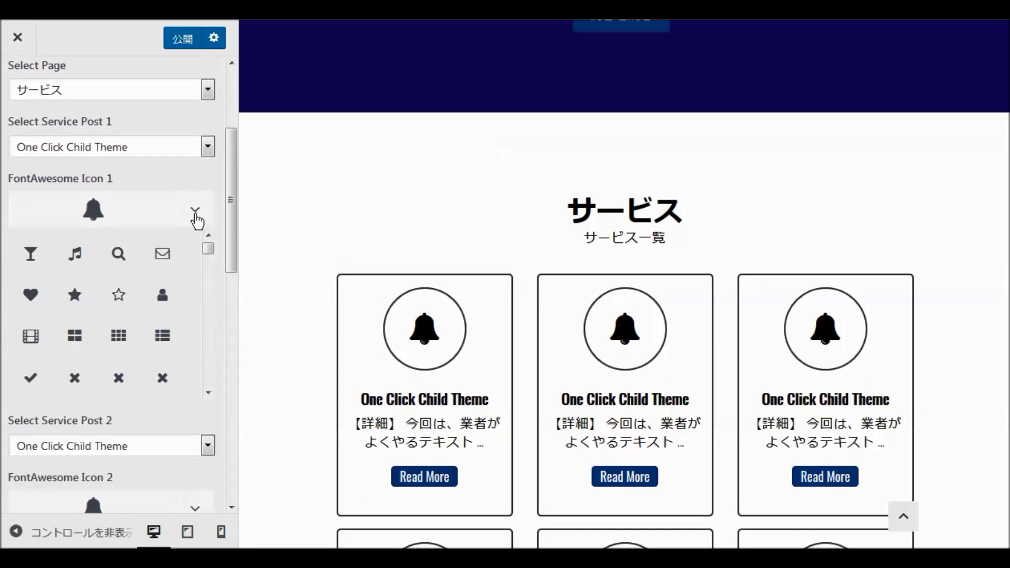
left_click(206, 145)
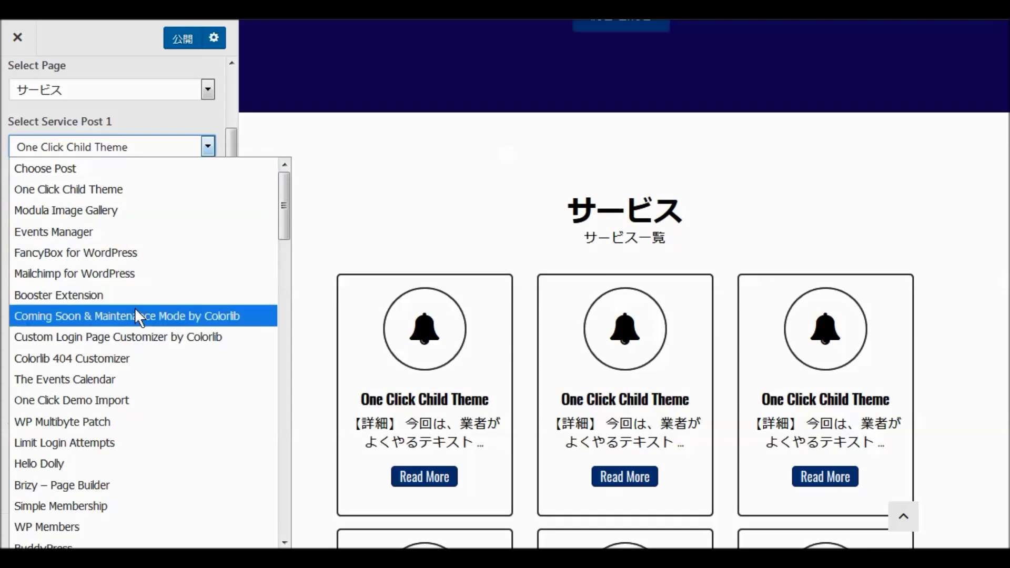
scroll(148, 315, "down", 8)
scroll(147, 318, "down", 15)
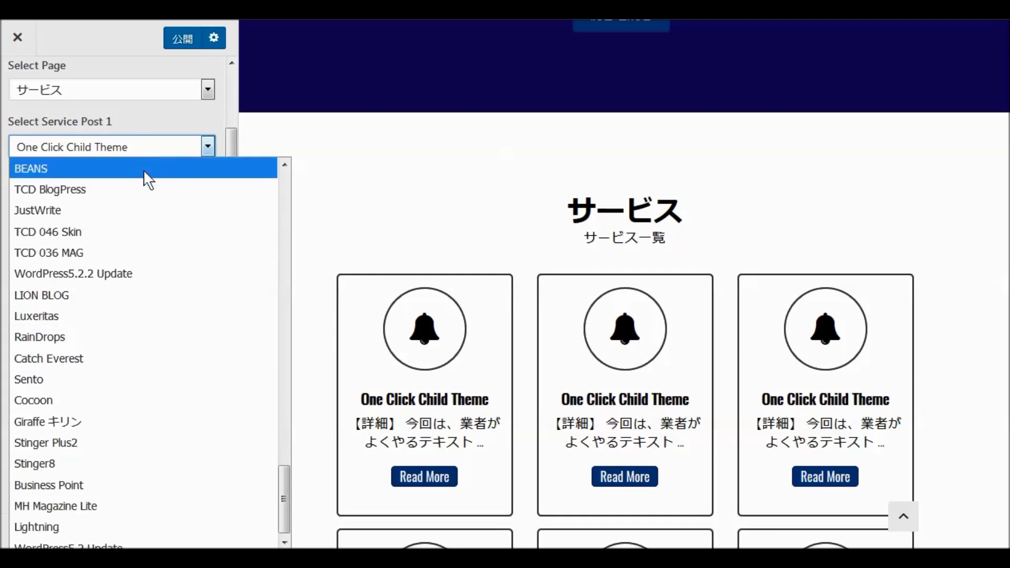
left_click(129, 298)
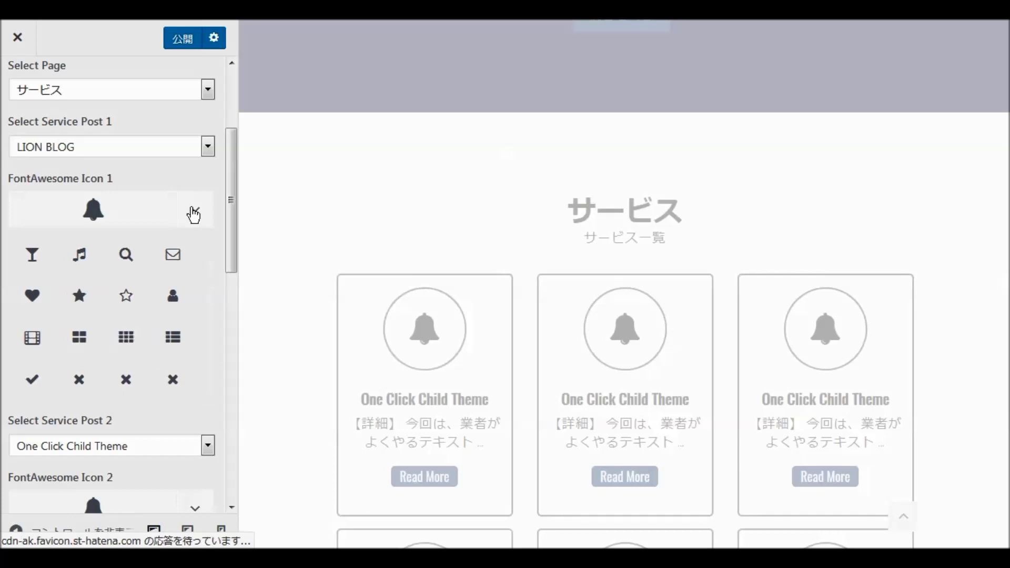
Replace the bell in FontAwesome Icon 1 with the USB icon found near the end of the icon set.
scroll(168, 278, "down", 6)
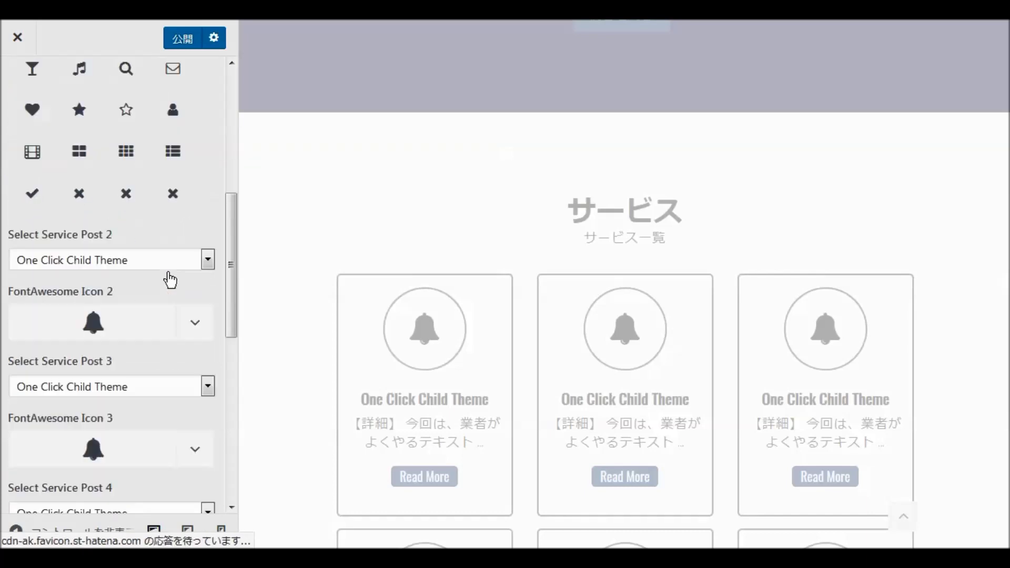
scroll(169, 279, "up", 4)
scroll(168, 280, "up", 2)
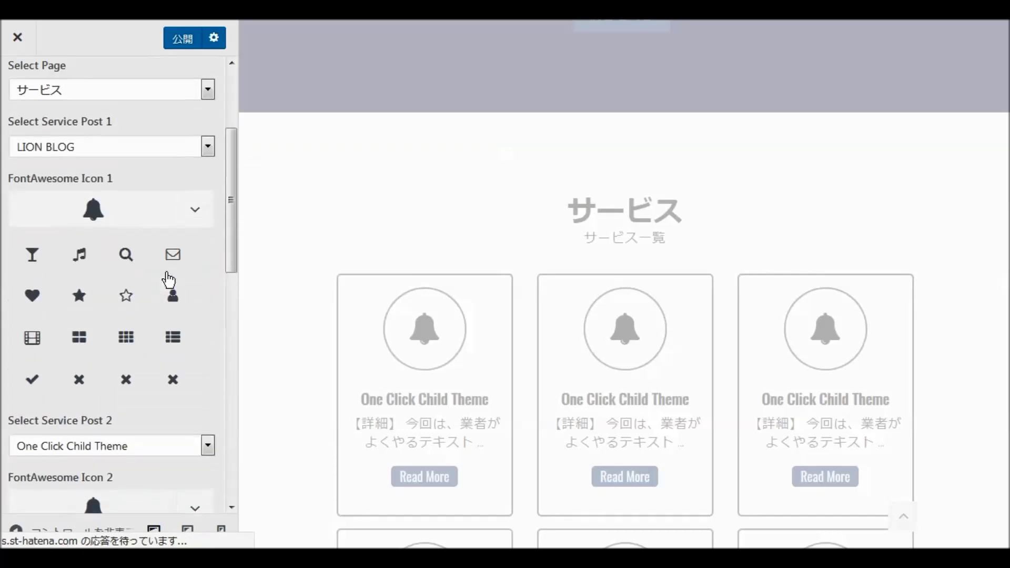
scroll(156, 285, "down", 3)
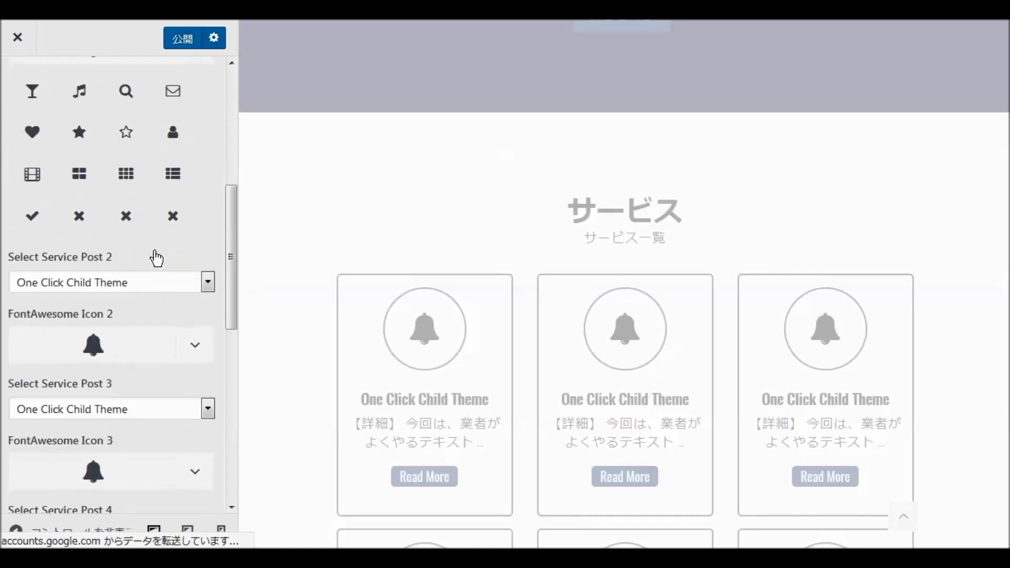
scroll(153, 240, "up", 2)
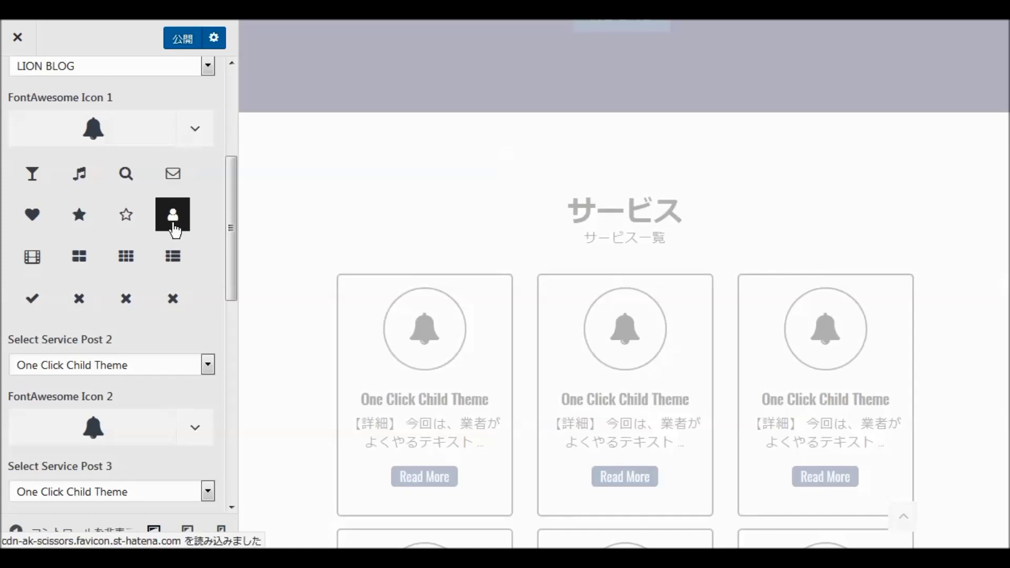
scroll(174, 229, "up", 4)
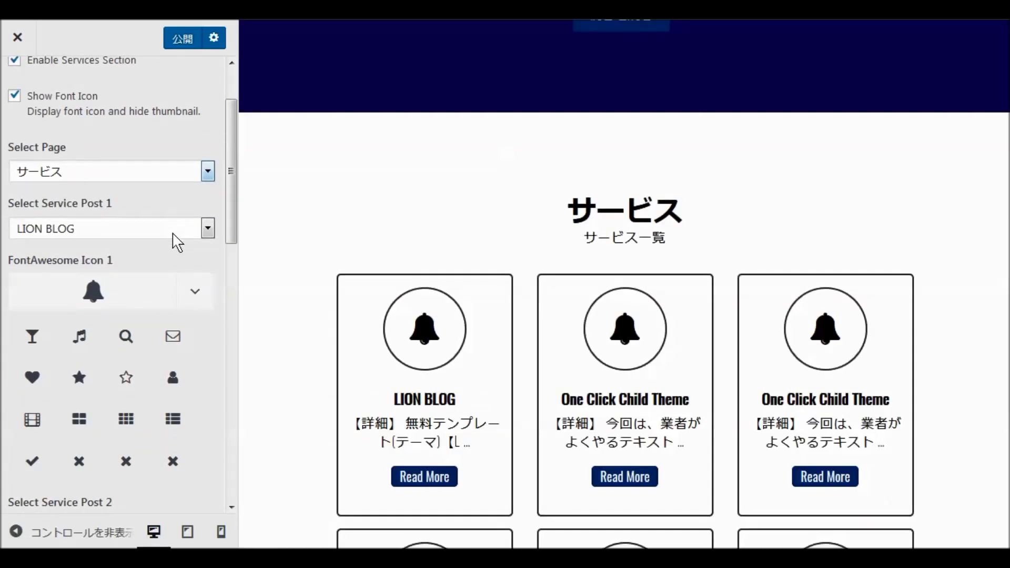
left_click(197, 294)
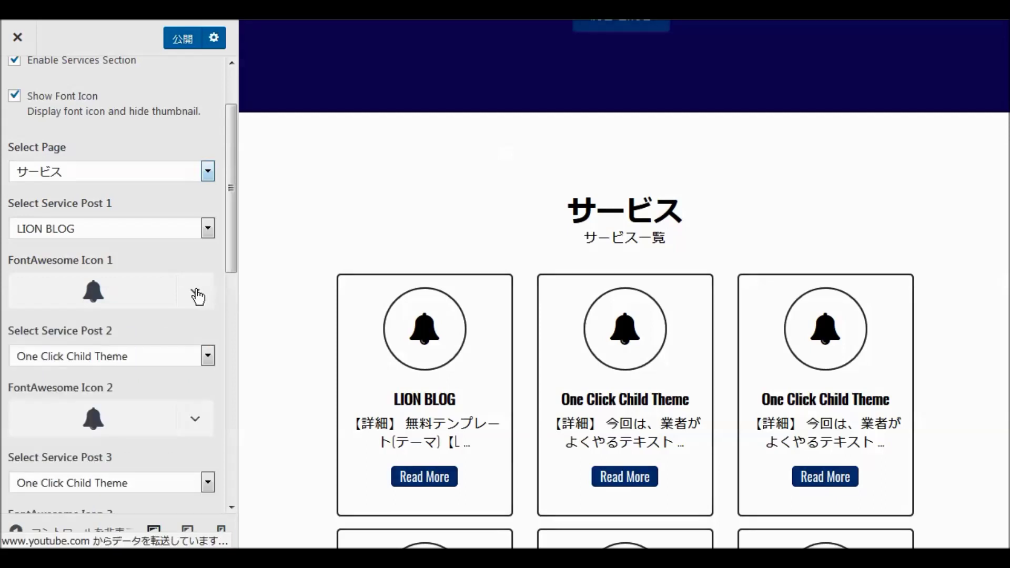
left_click(197, 294)
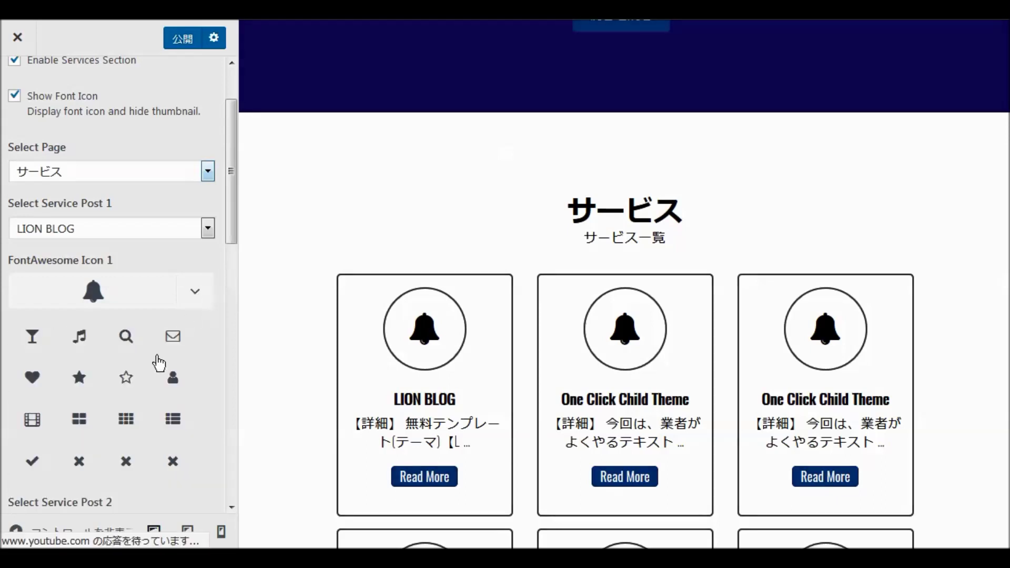
scroll(157, 361, "down", 10)
scroll(152, 367, "up", 10)
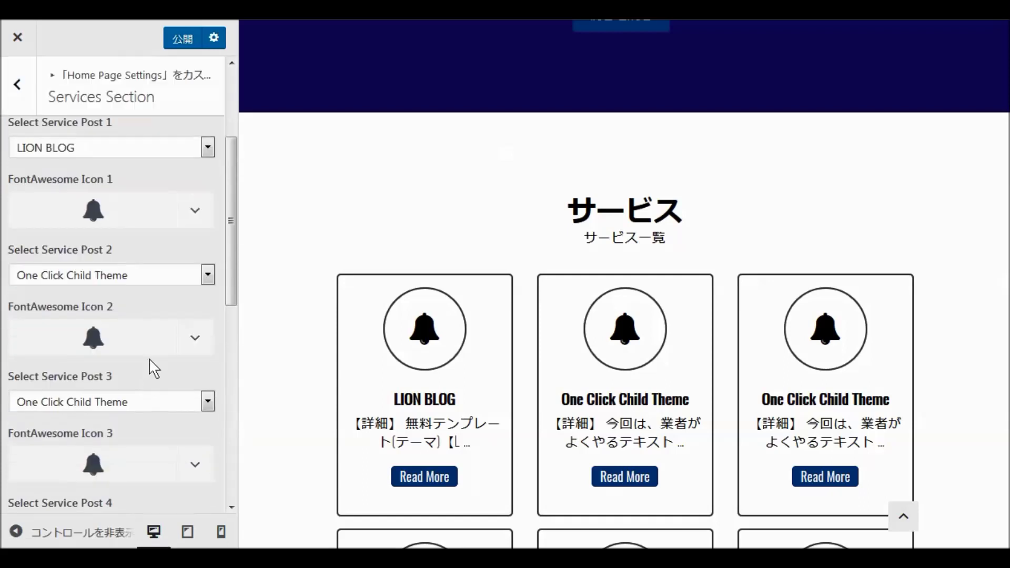
left_click_drag(208, 333, 206, 467)
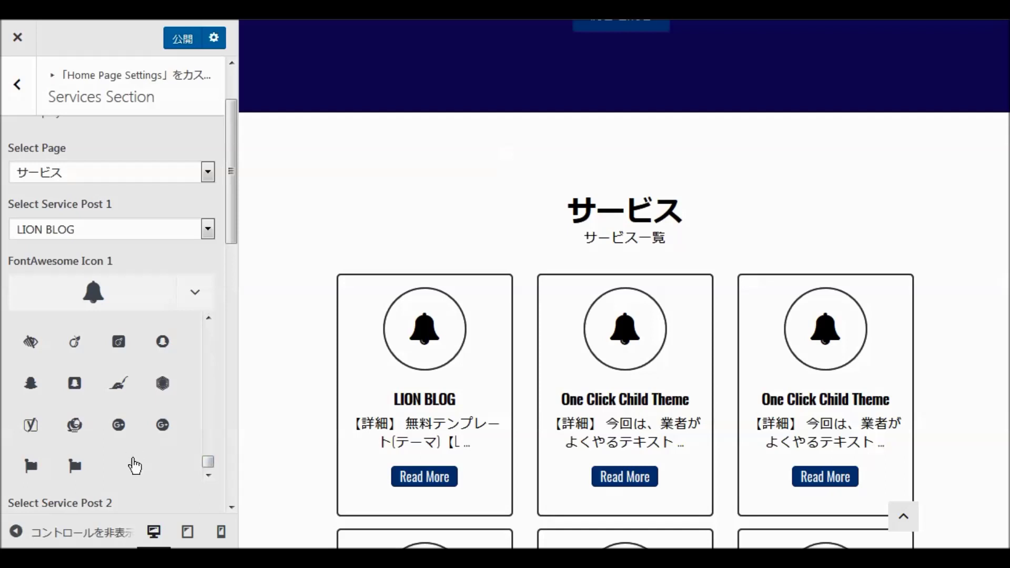
scroll(143, 469, "up", 3)
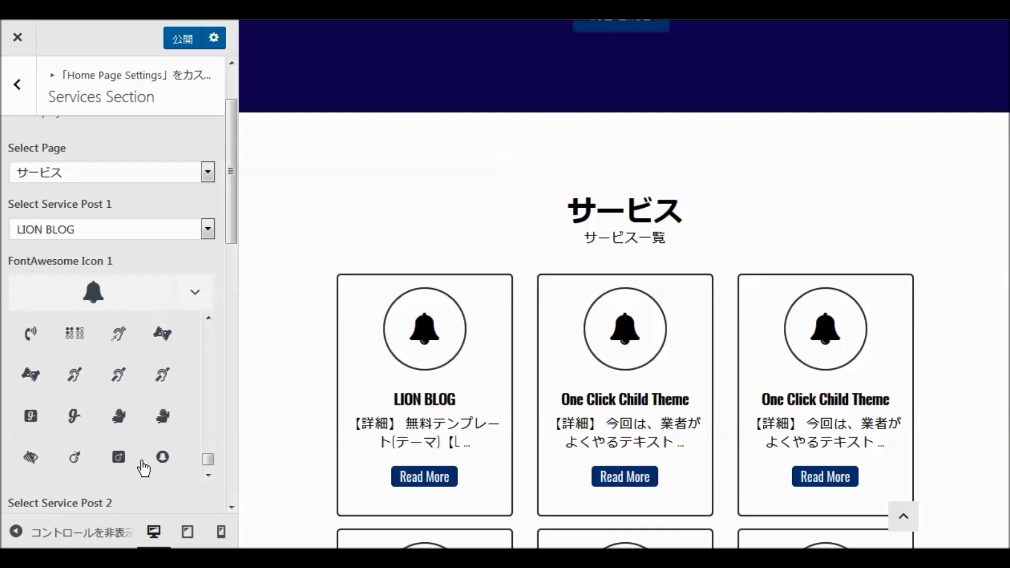
scroll(144, 468, "up", 3)
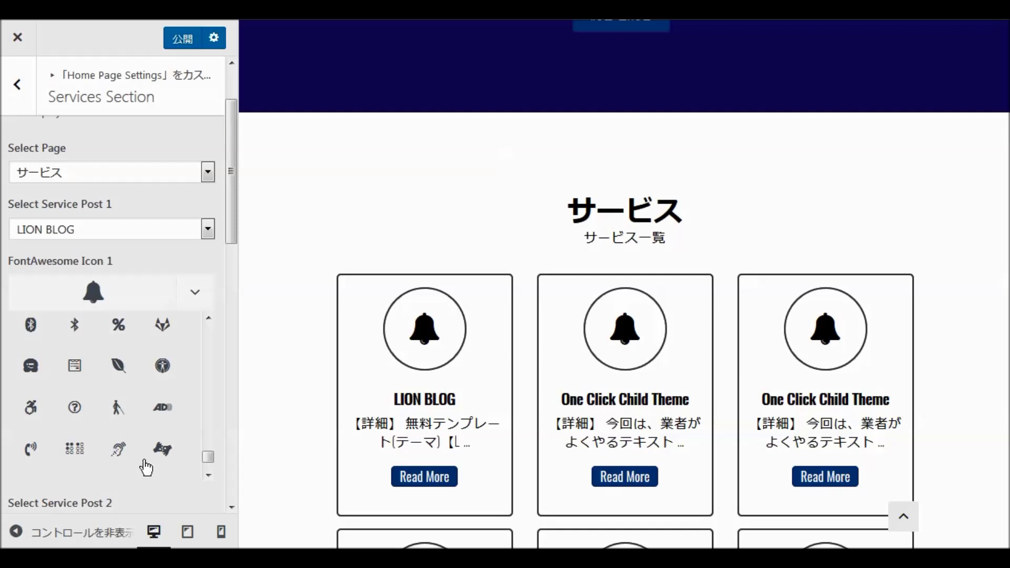
scroll(148, 466, "up", 3)
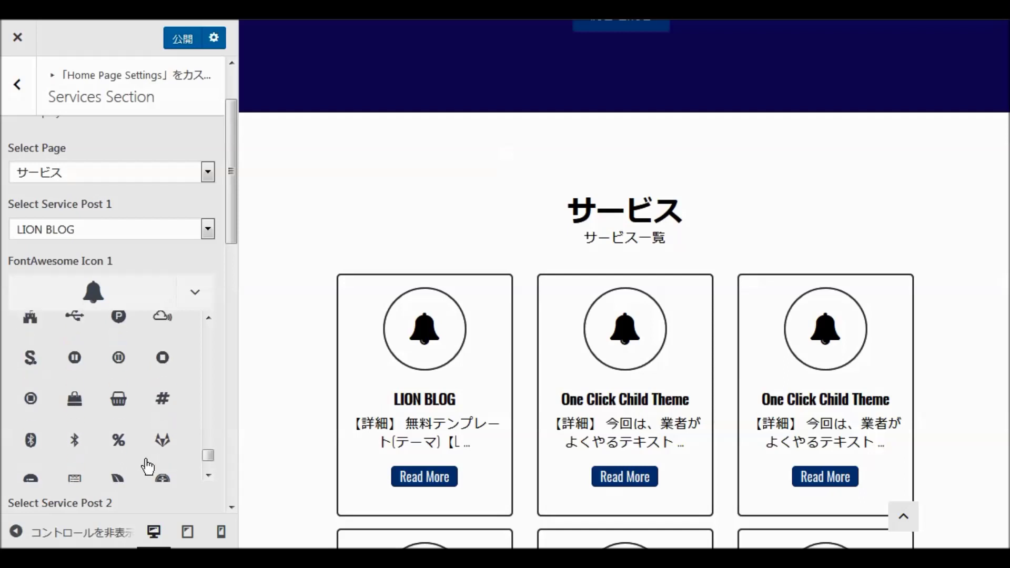
scroll(148, 466, "up", 3)
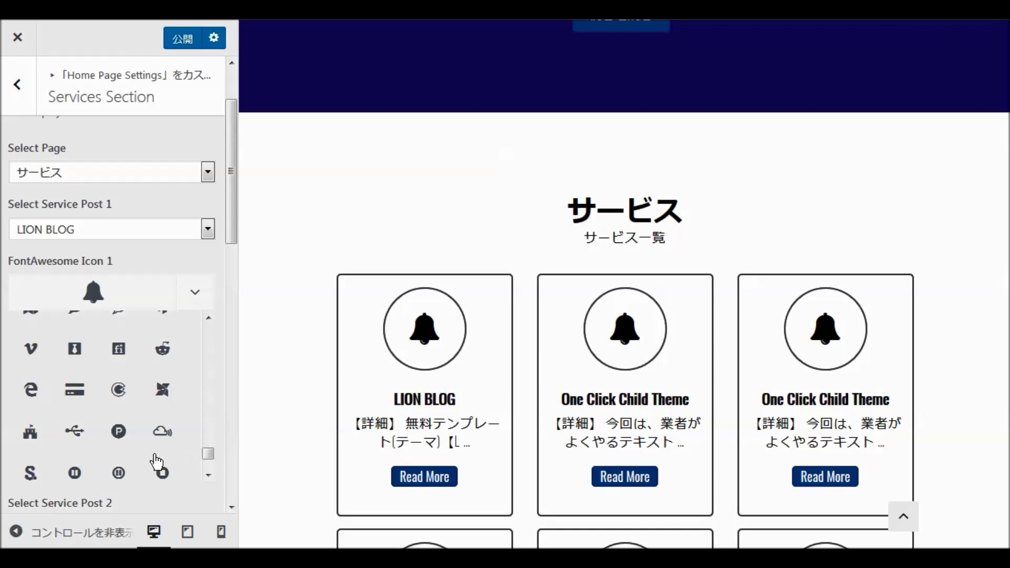
left_click(75, 438)
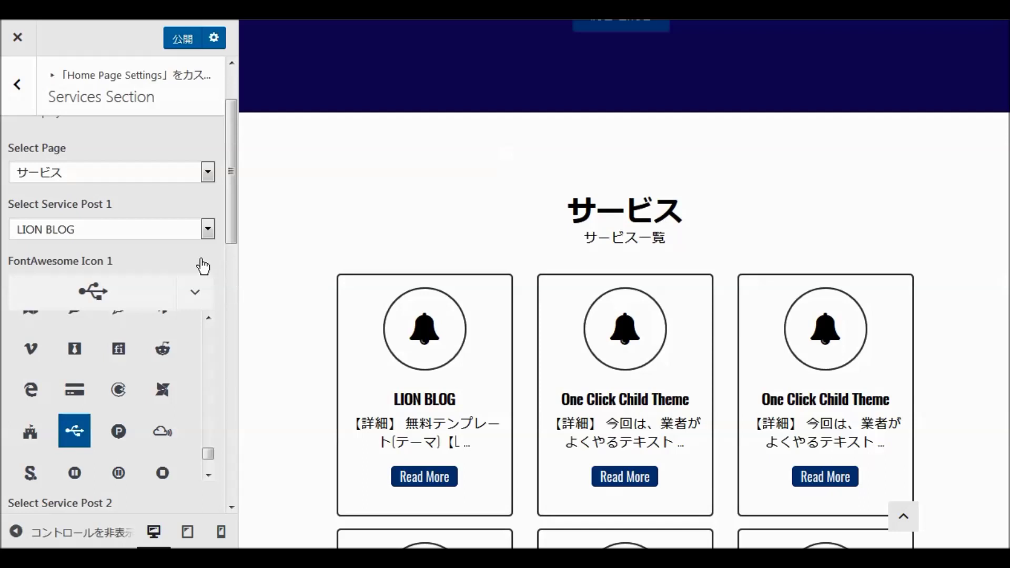
Set Service Post 2 to Mailchimp for WordPress and give it the envelope icon.
left_click_drag(222, 227, 233, 331)
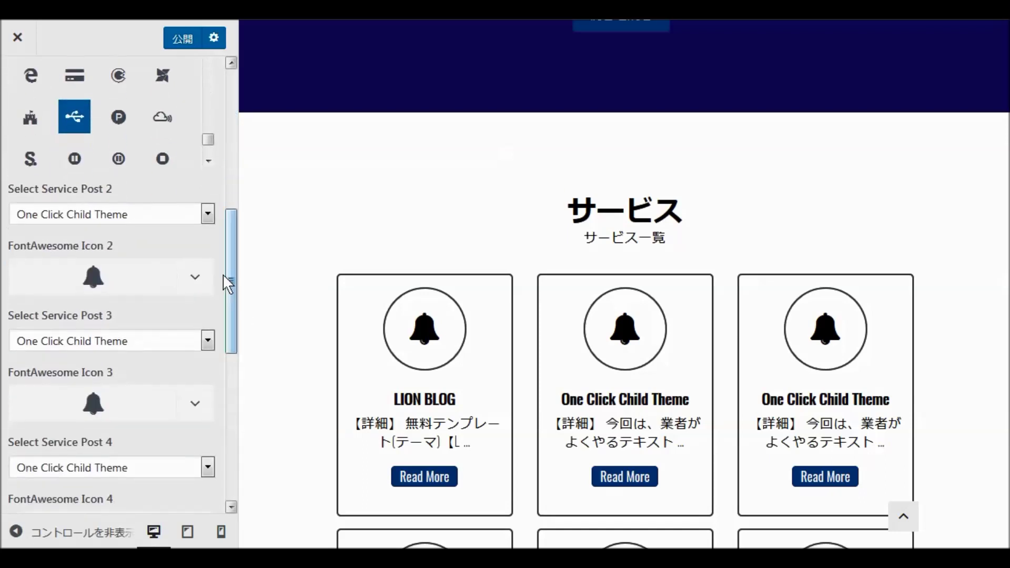
left_click(207, 213)
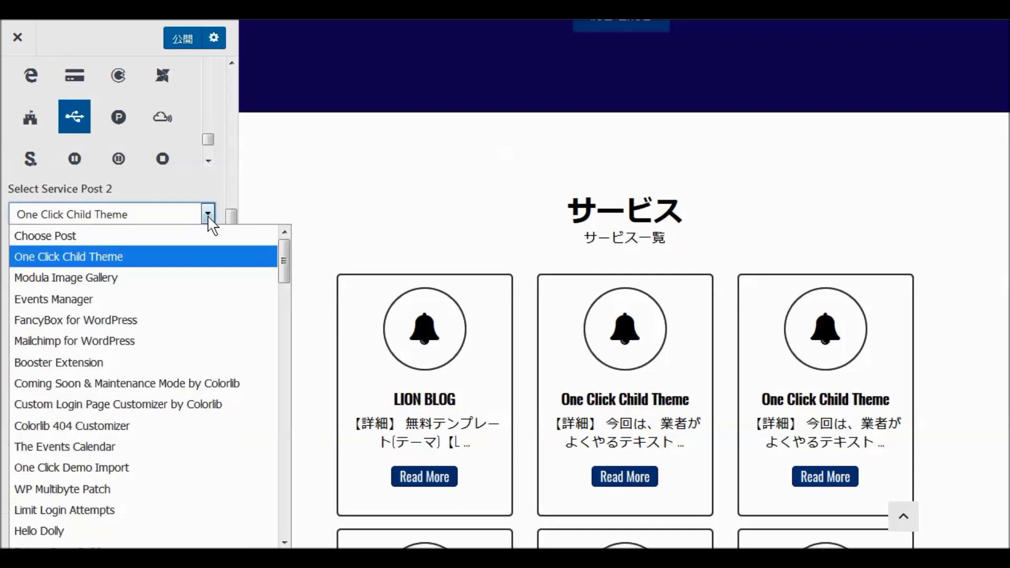
left_click(160, 340)
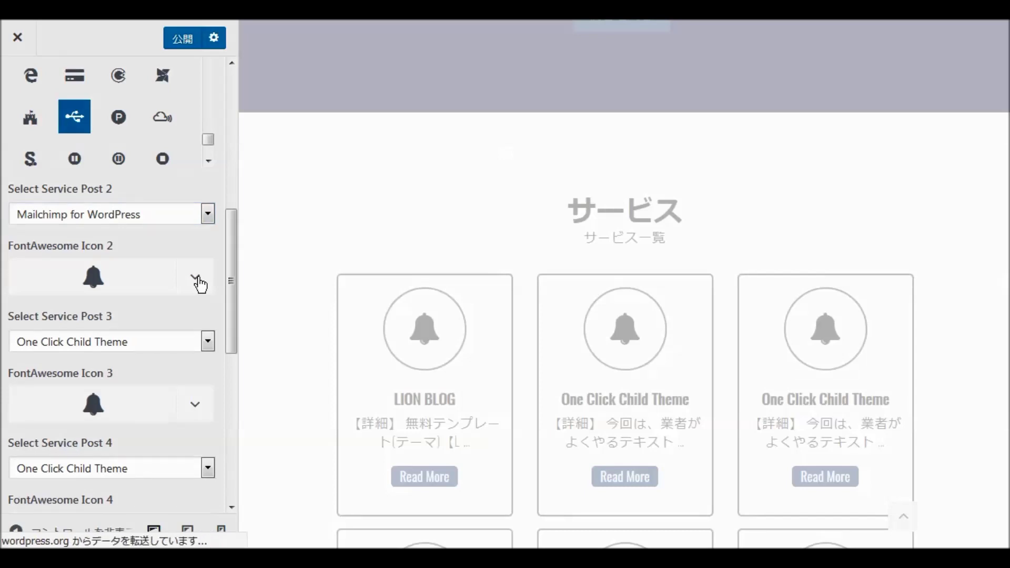
left_click(198, 280)
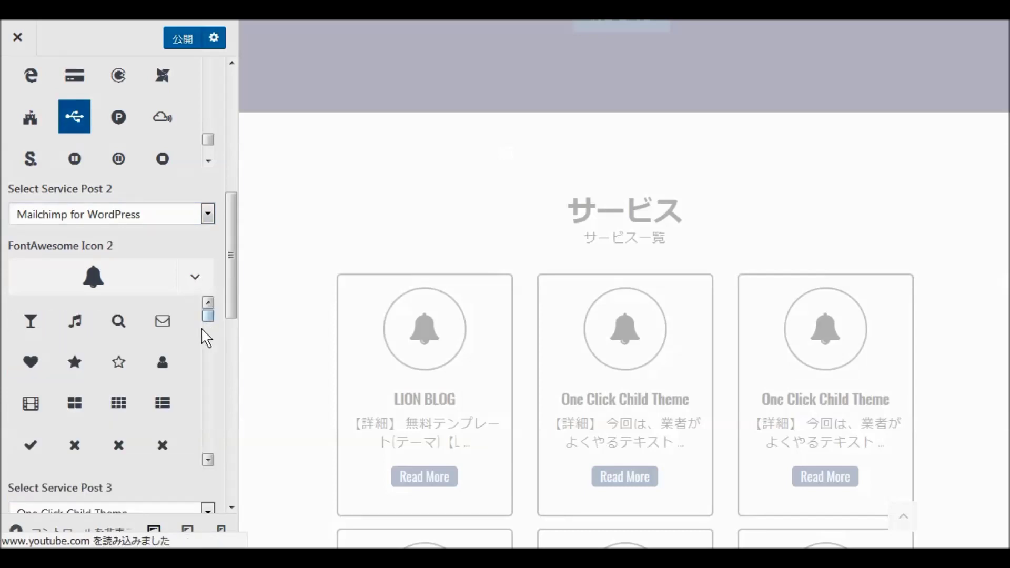
left_click(161, 323)
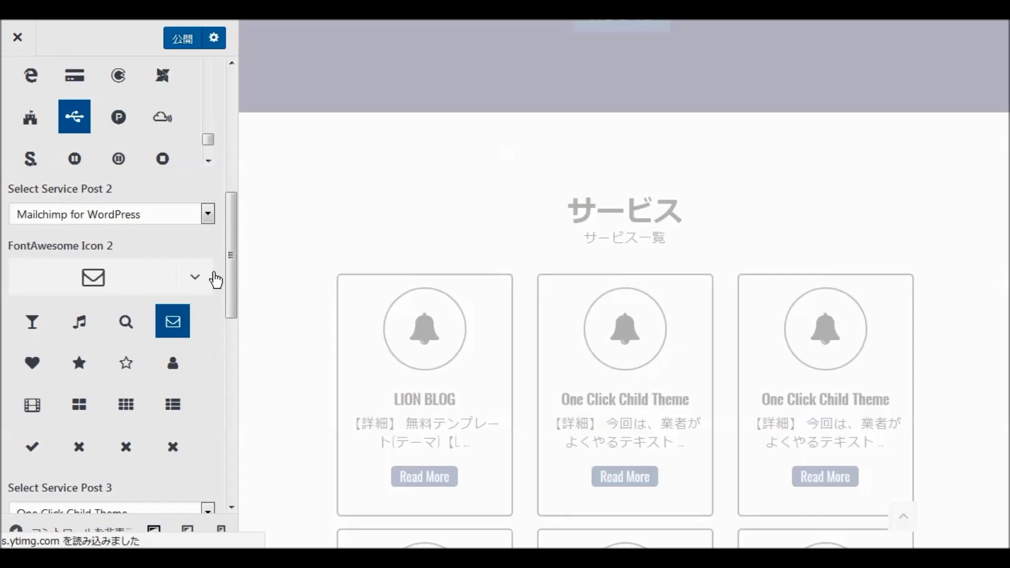
Collapse the icon choices of the second service and set Service Post 3 to Modula Image Gallery.
left_click_drag(236, 277, 238, 328)
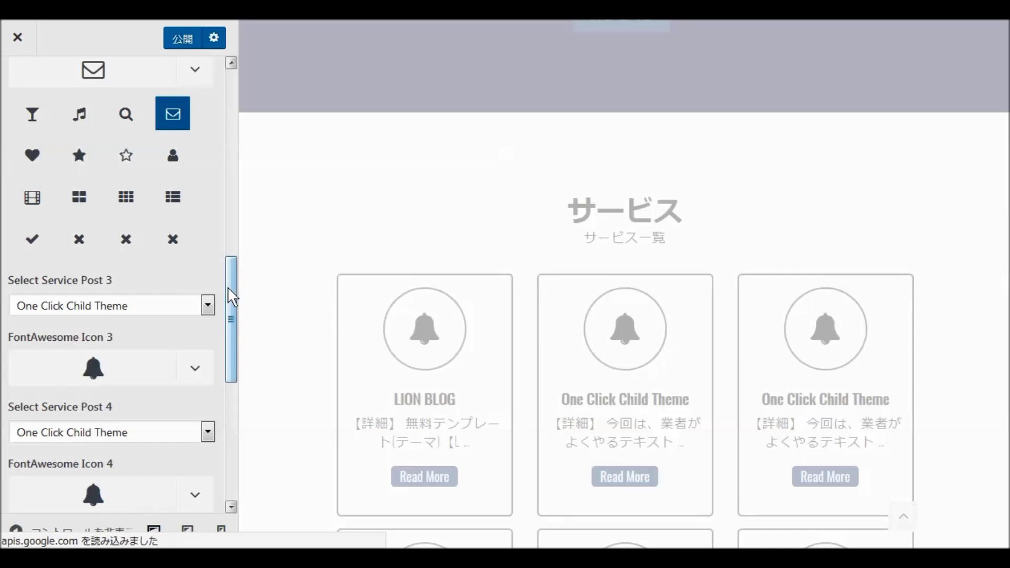
scroll(232, 326, "down", 3)
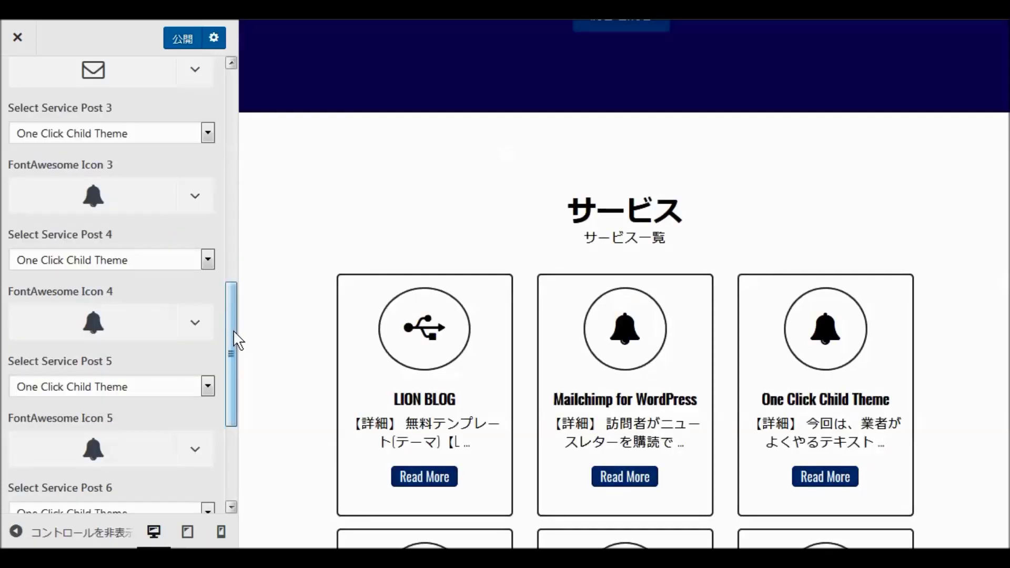
scroll(229, 295, "up", 1)
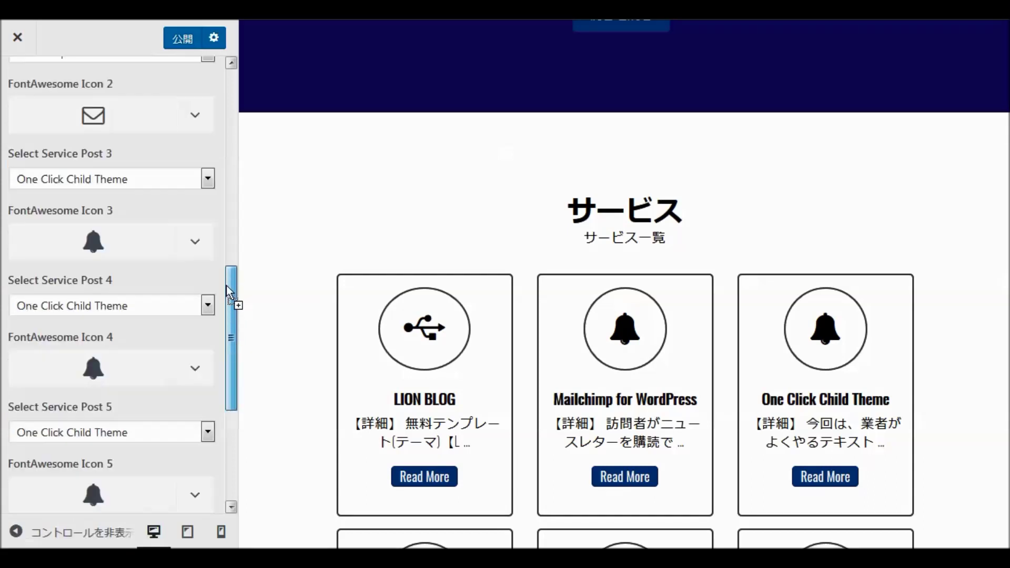
left_click(207, 179)
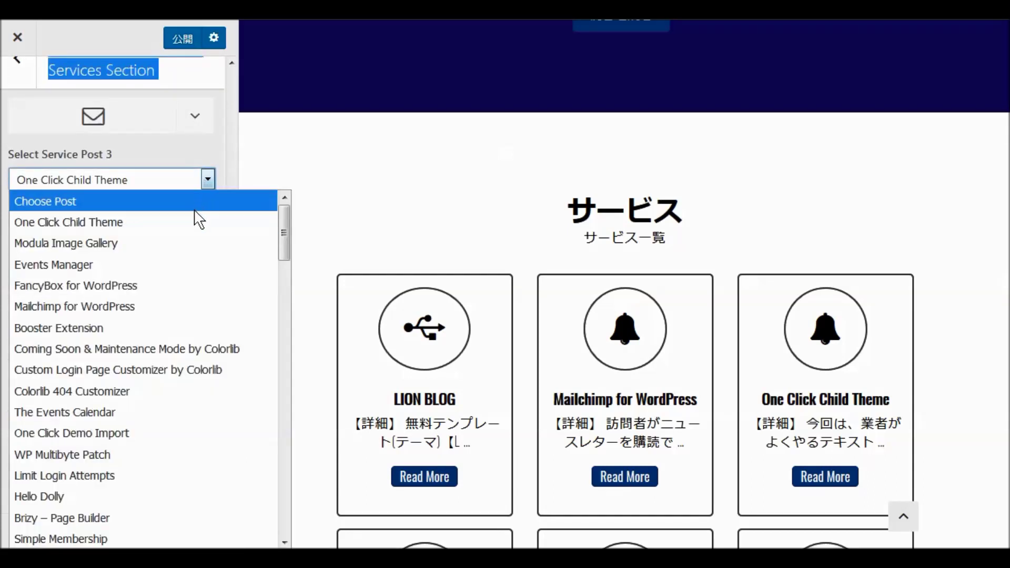
left_click(182, 243)
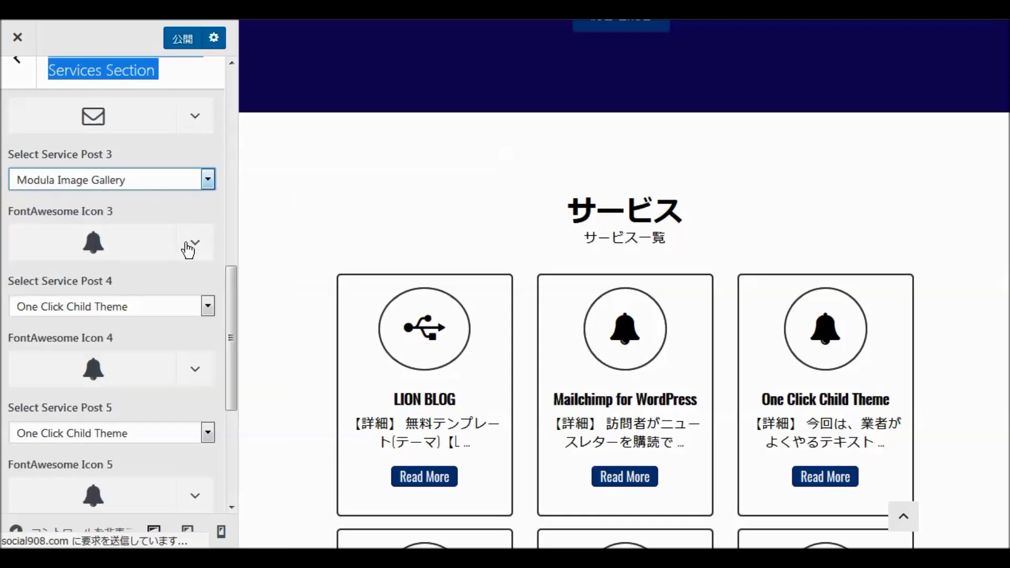
Replace the bell in FontAwesome Icon 3 with the dotted-circle spinner icon and publish the changes.
left_click(194, 243)
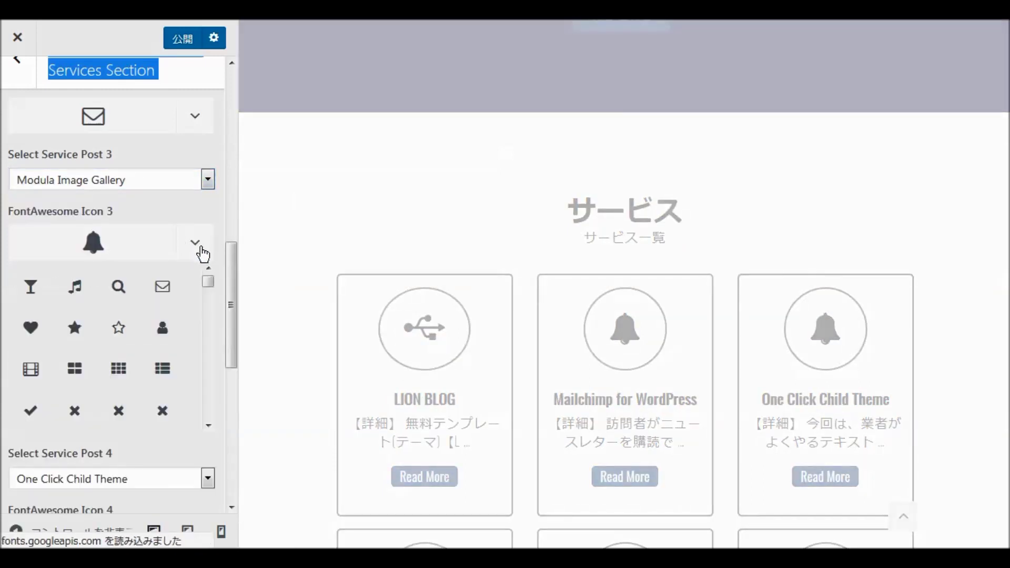
left_click(207, 430)
left_click(208, 425)
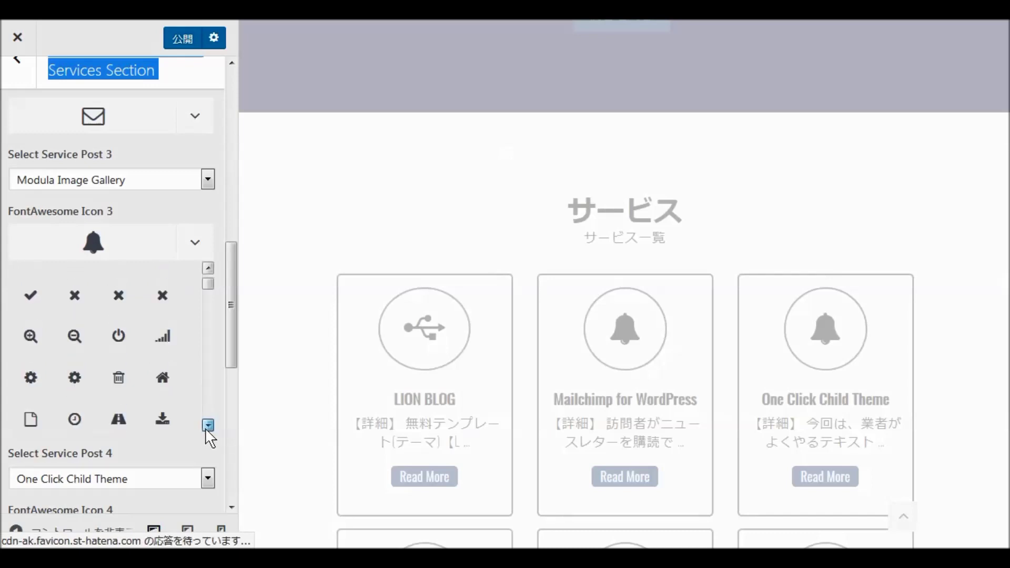
left_click(208, 425)
left_click(208, 425)
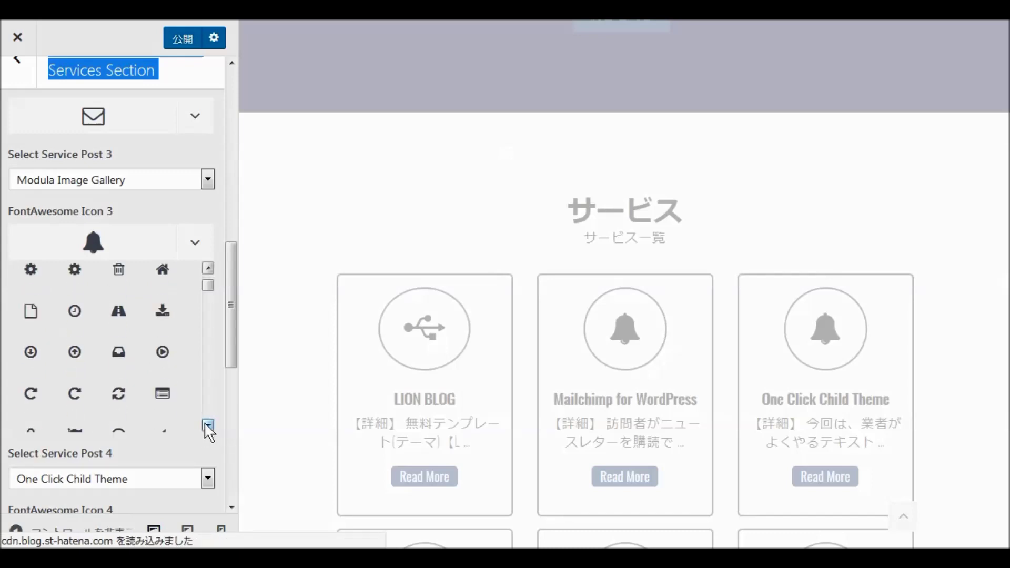
scroll(207, 425, "down", 5)
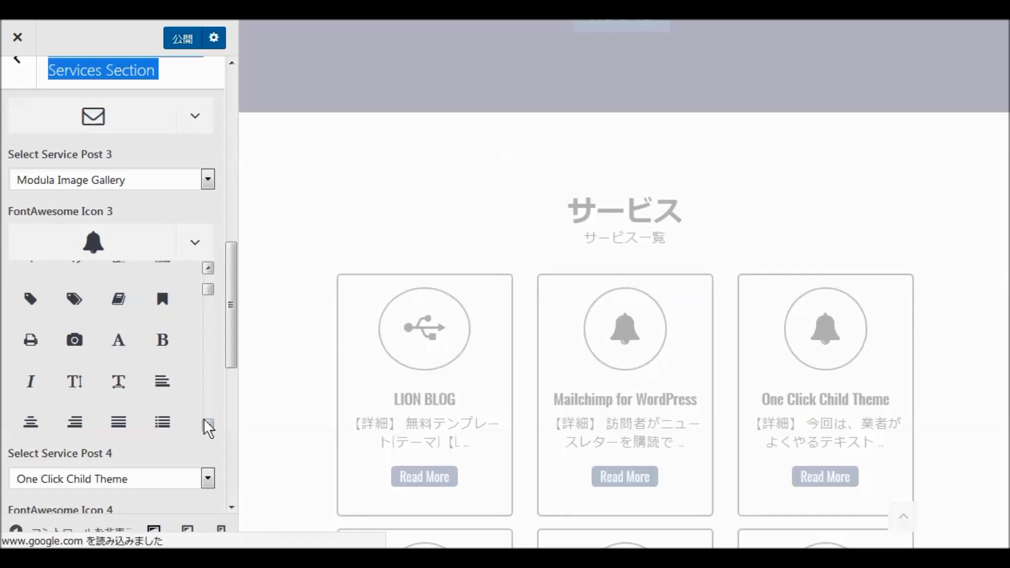
scroll(209, 425, "down", 2)
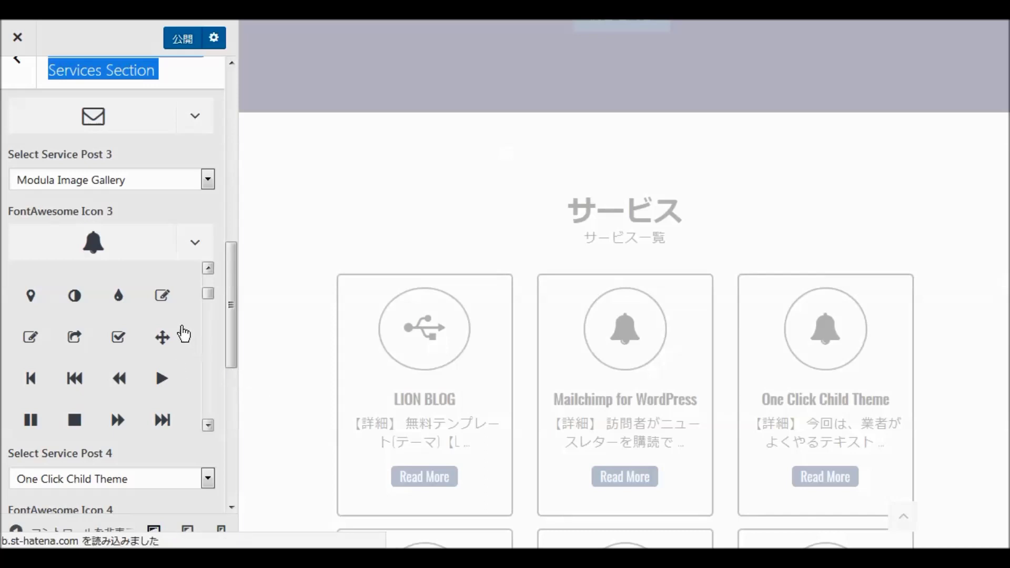
left_click_drag(202, 297, 204, 318)
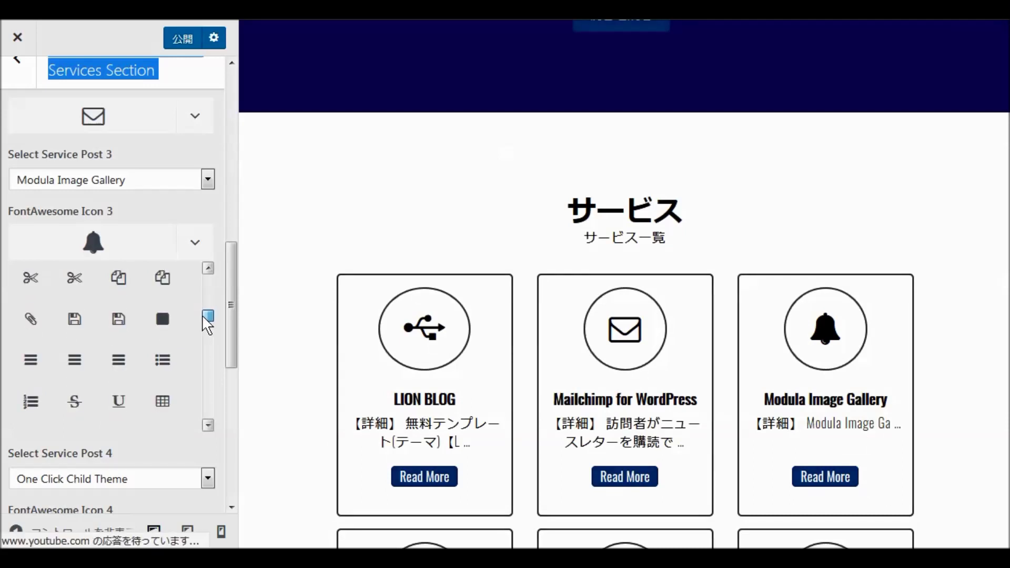
left_click_drag(207, 324, 208, 325)
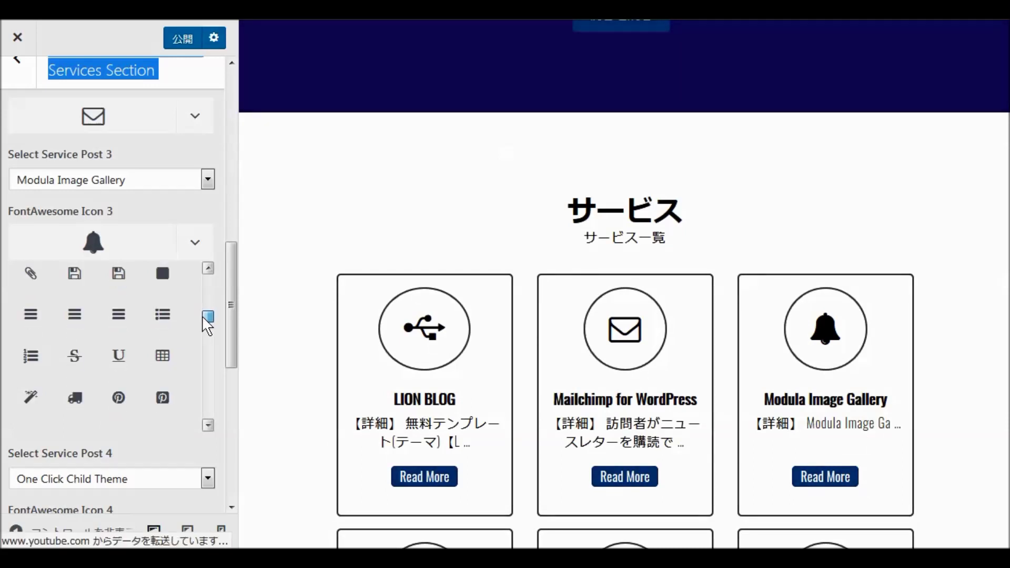
left_click_drag(204, 318, 201, 332)
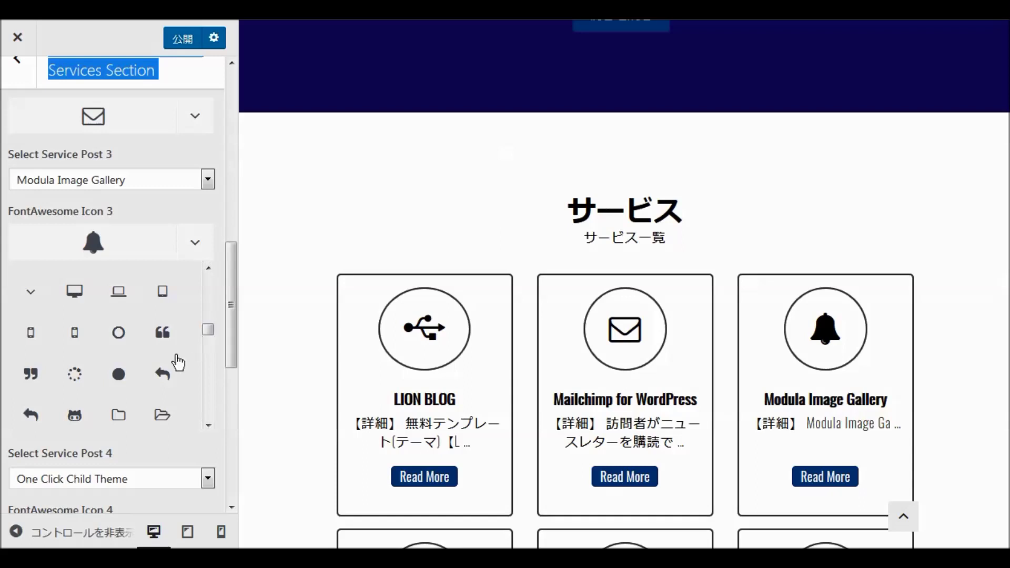
left_click(79, 381)
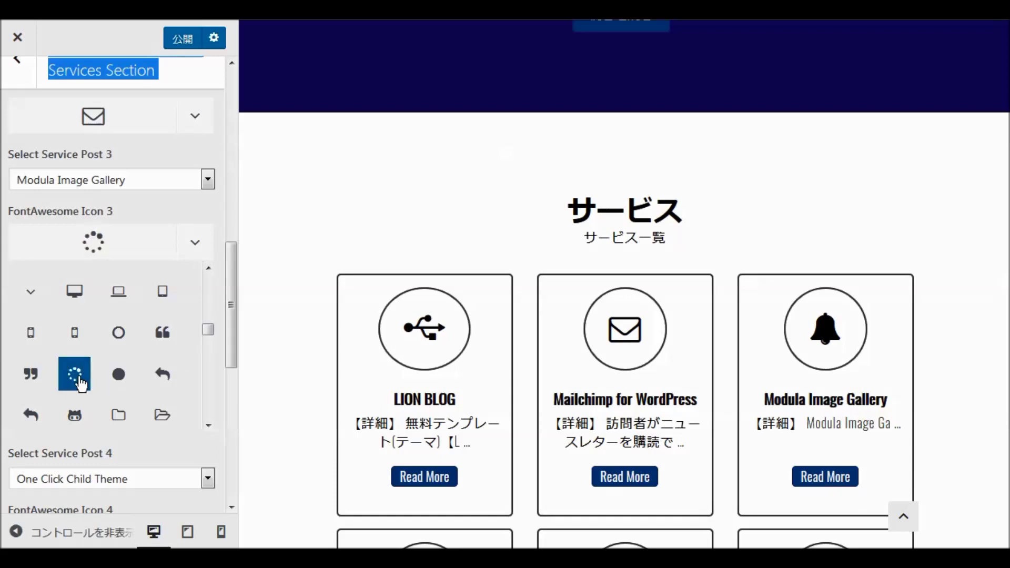
left_click(182, 40)
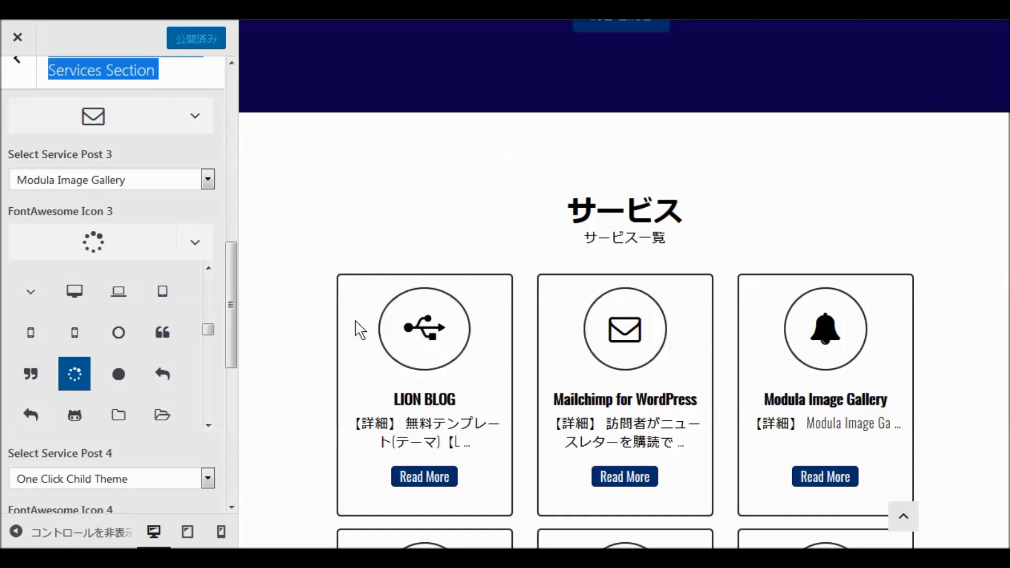
Examine the remaining service cards in the preview and the post and icon settings for services 4 to 6.
scroll(316, 324, "down", 6)
scroll(321, 320, "down", 4)
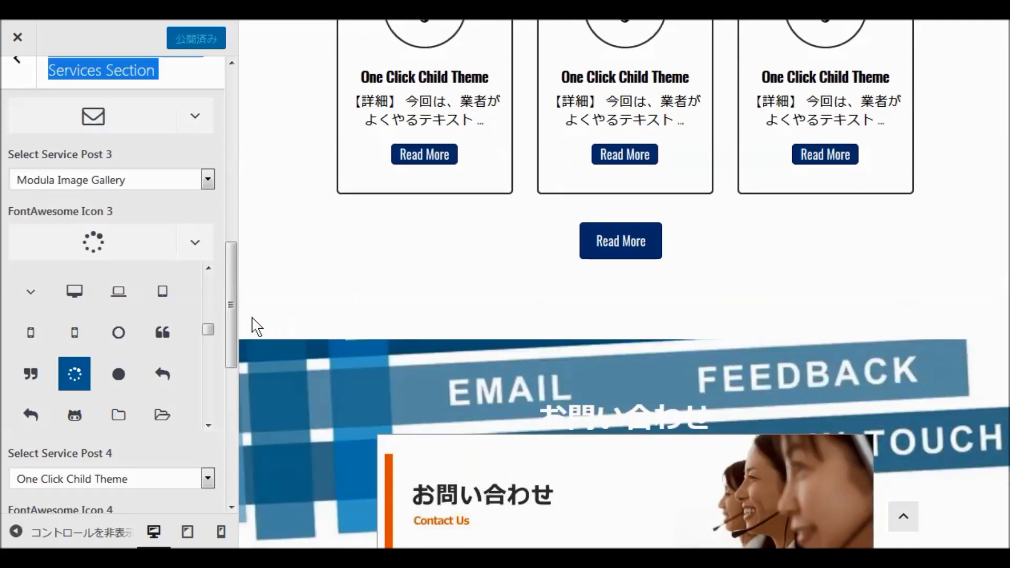
scroll(231, 301, "down", 2)
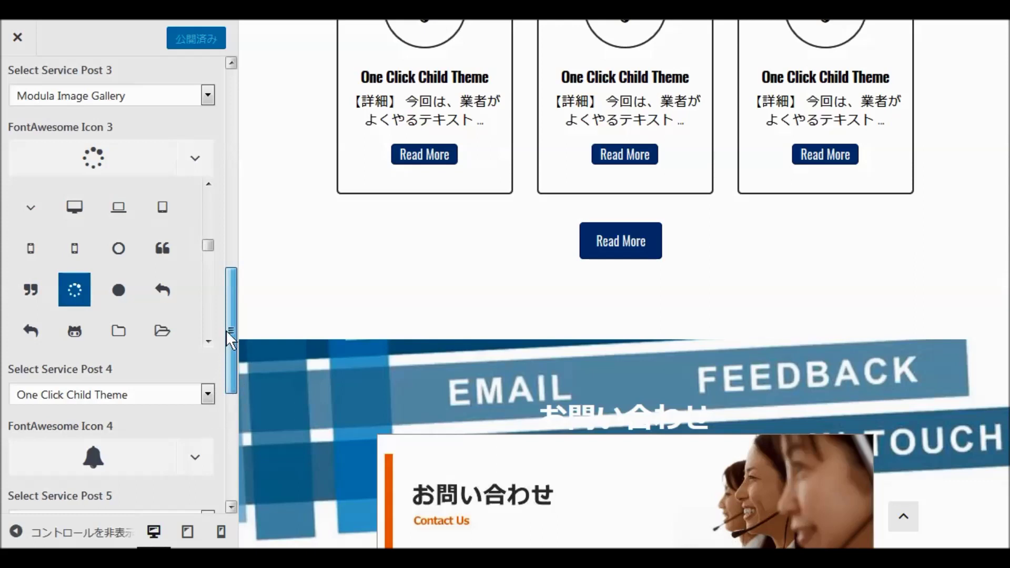
scroll(226, 330, "down", 1)
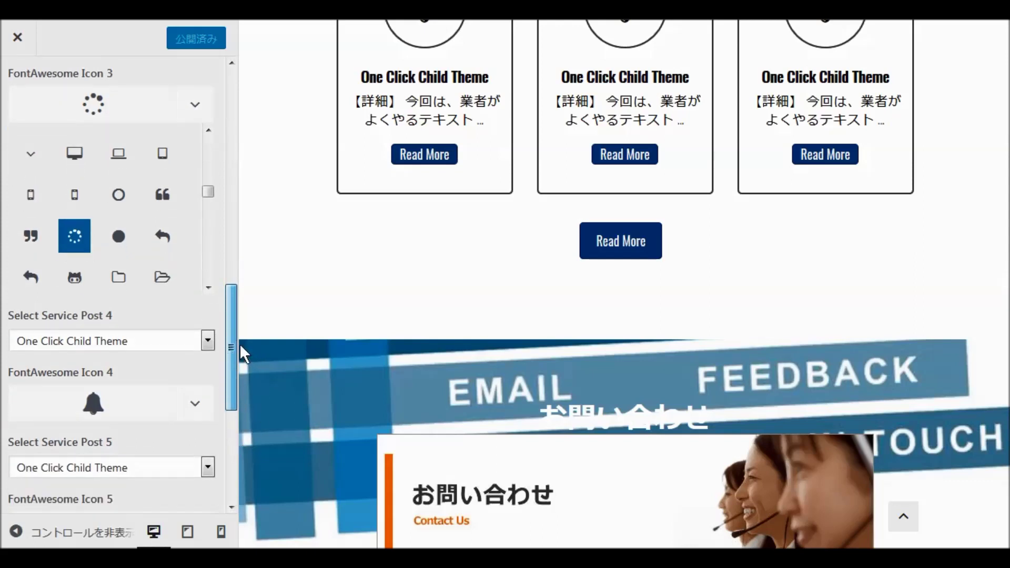
scroll(229, 368, "down", 1)
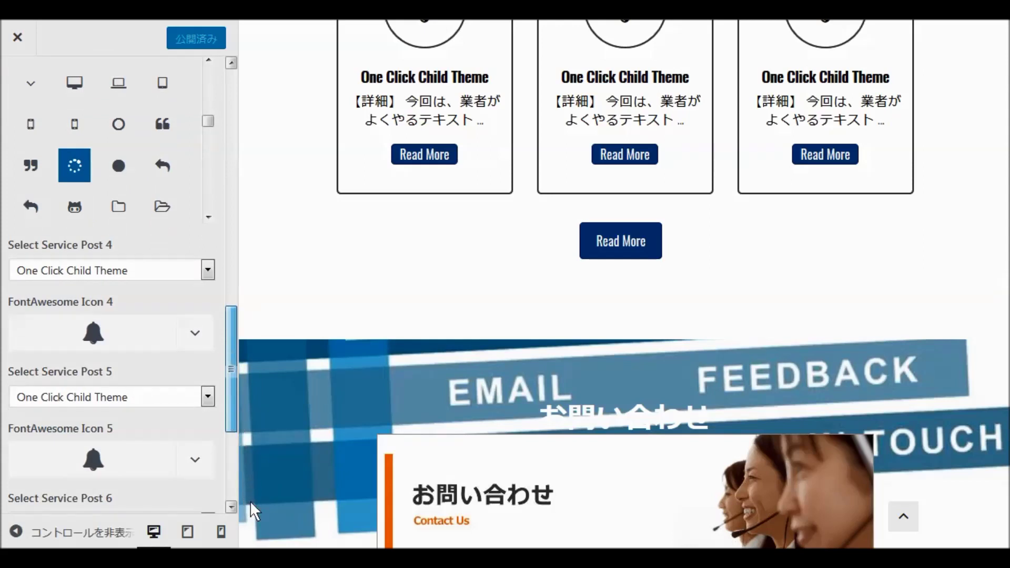
scroll(231, 370, "down", 1)
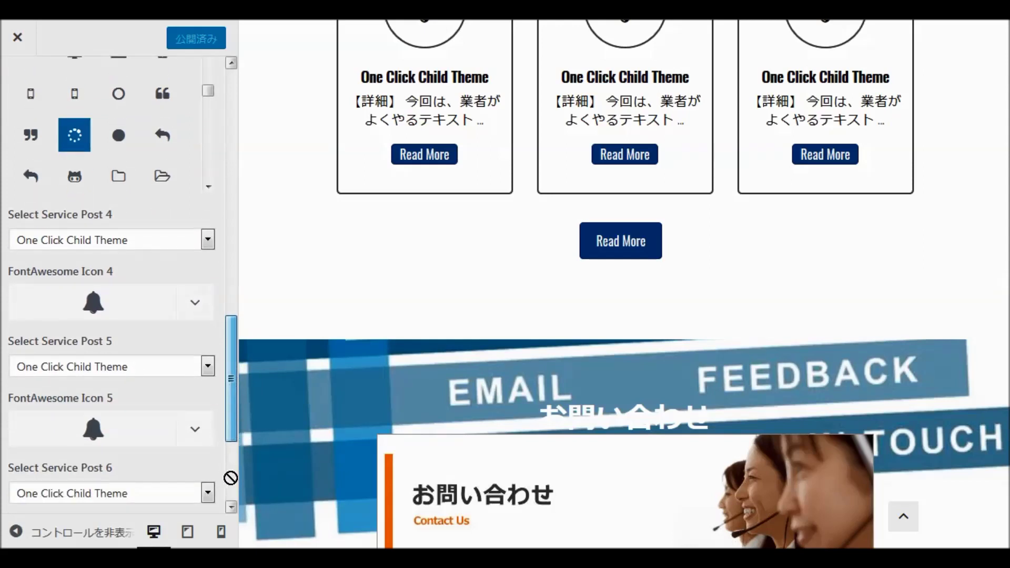
scroll(229, 376, "down", 1)
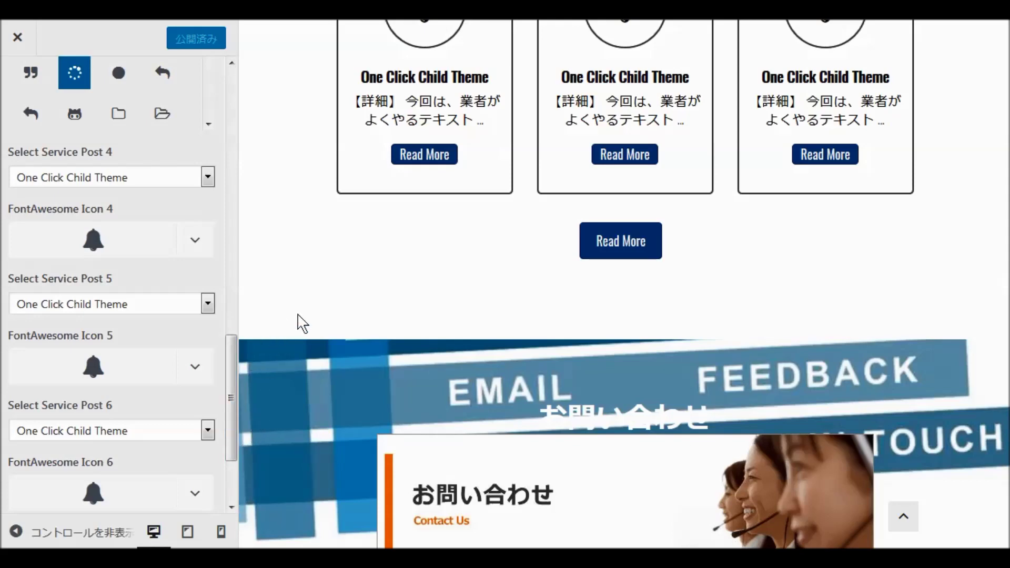
scroll(314, 298, "down", 6)
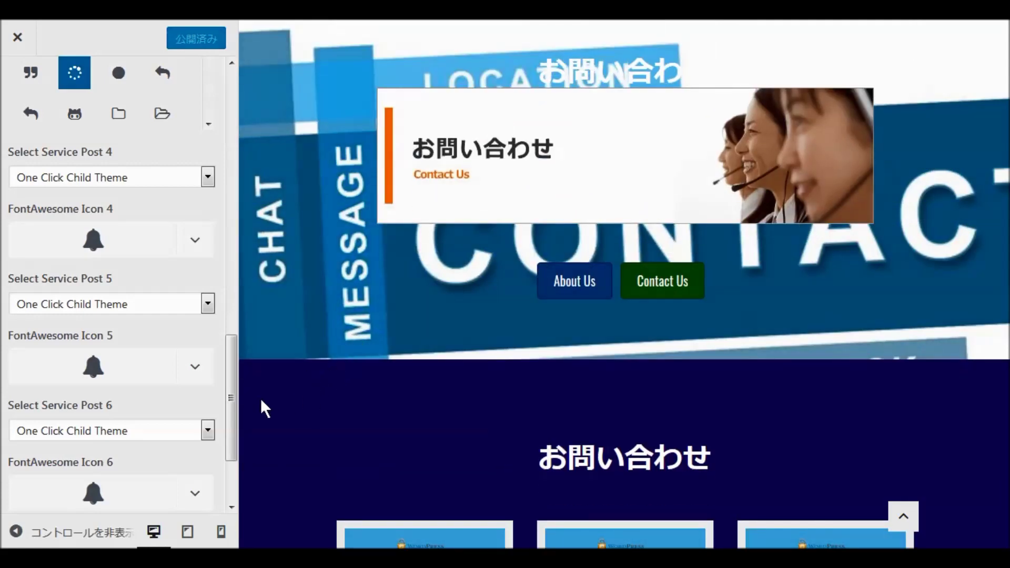
Change the Service Section Read More Text to 続きを読む and publish the changes.
scroll(229, 383, "down", 2)
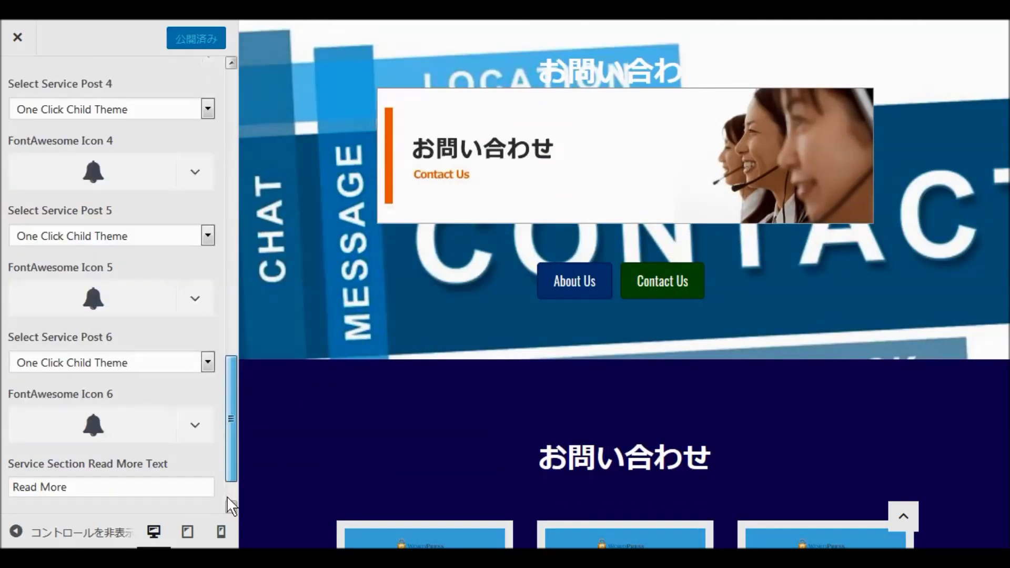
scroll(225, 442, "down", 1)
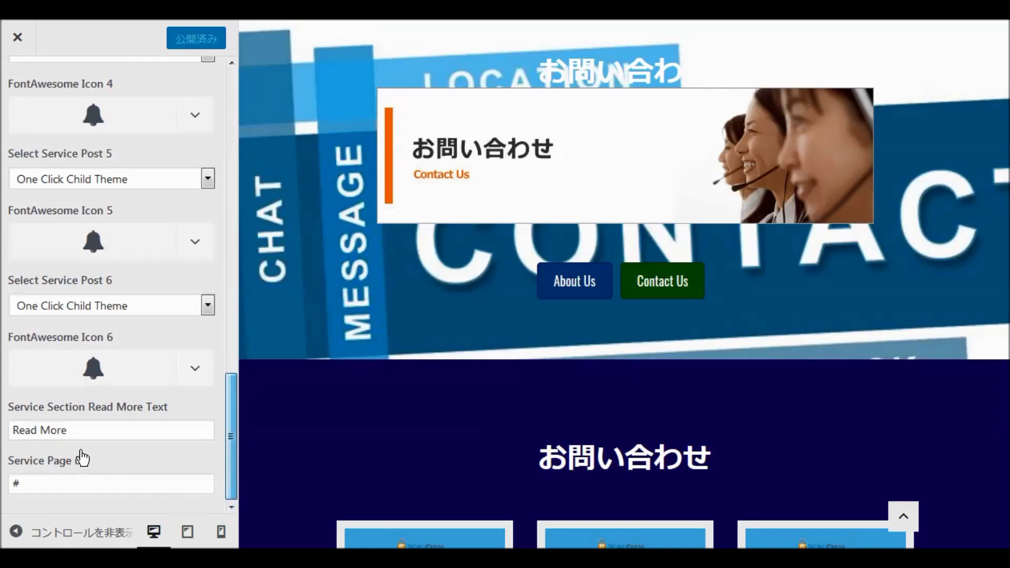
left_click(71, 435)
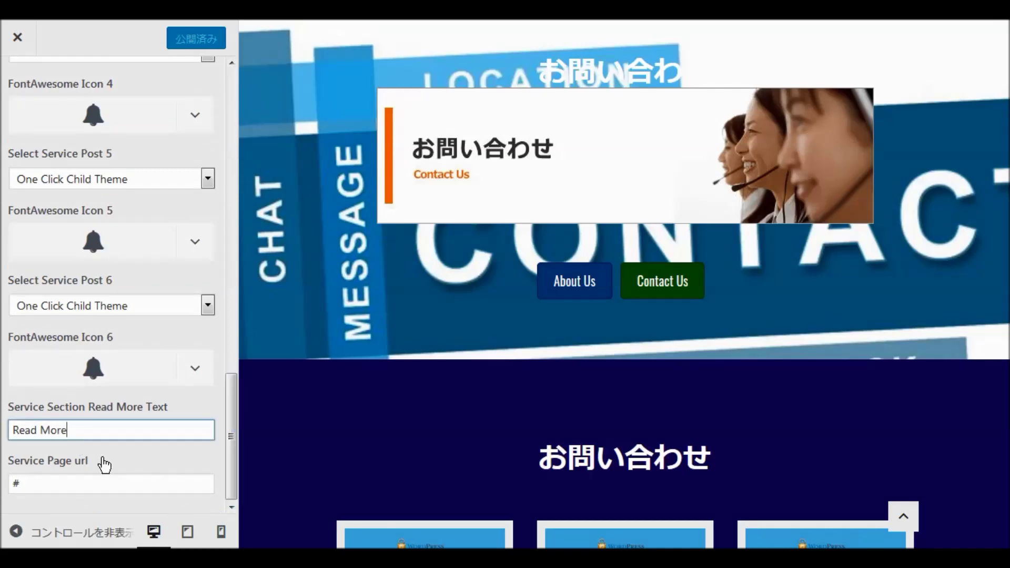
key("BackSpace")
key("BackSpace")
key("BackSpace")
key("BackSpace")
key("BackSpace")
key("BackSpace")
key("BackSpace")
key("BackSpace")
key("BackSpace")
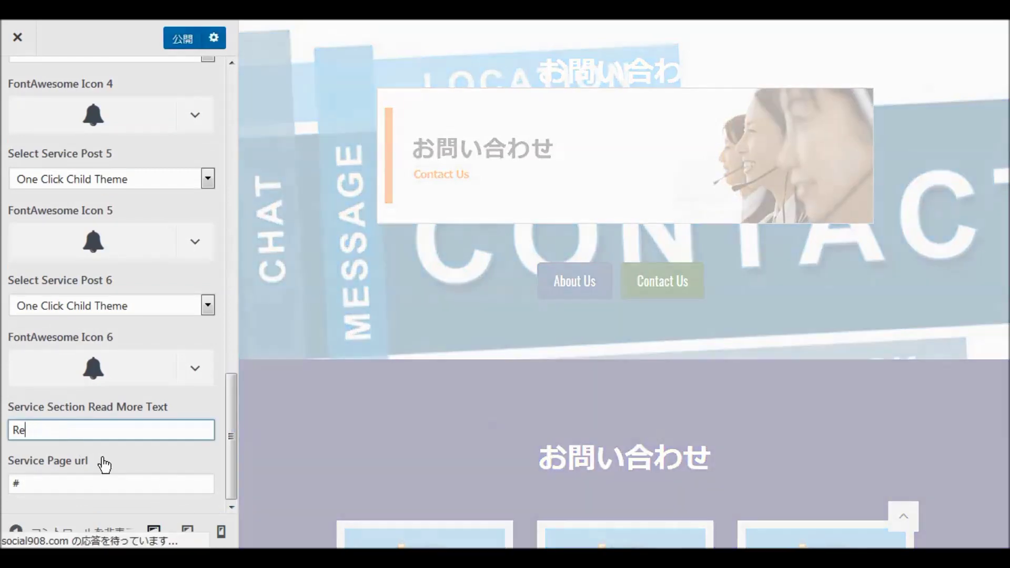
type("tuduk")
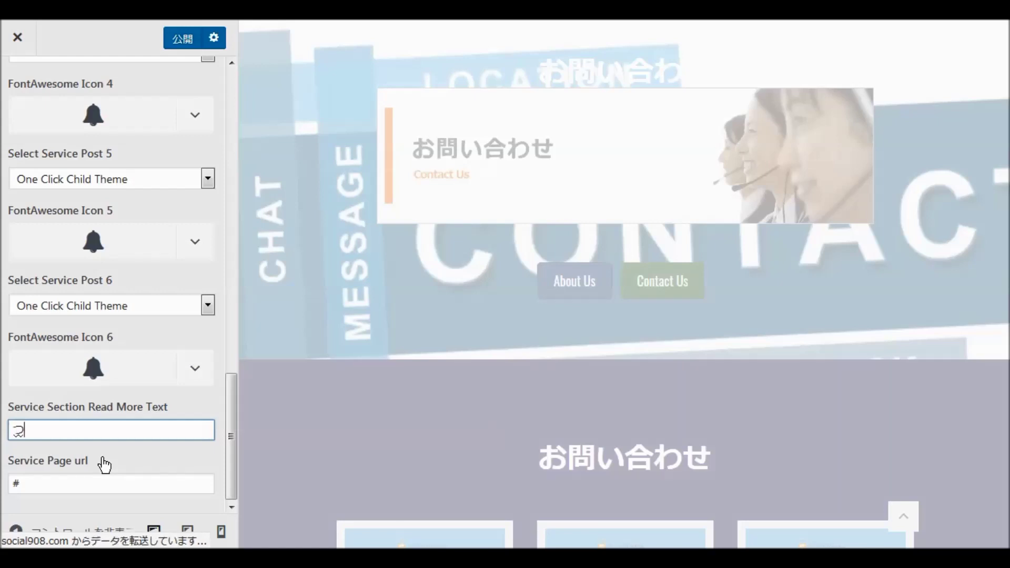
type("iwoy")
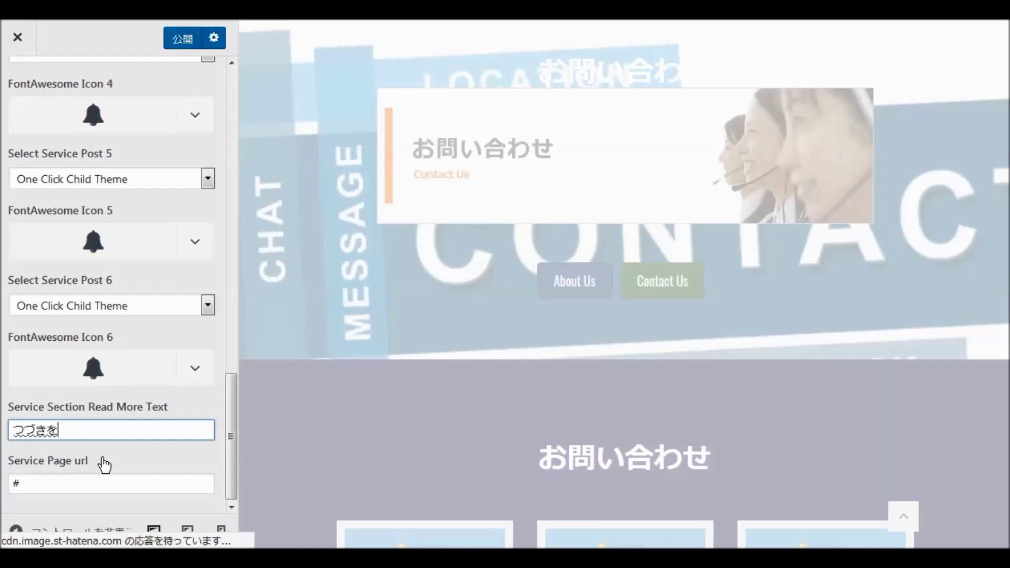
type("omu")
key("space")
key("Return")
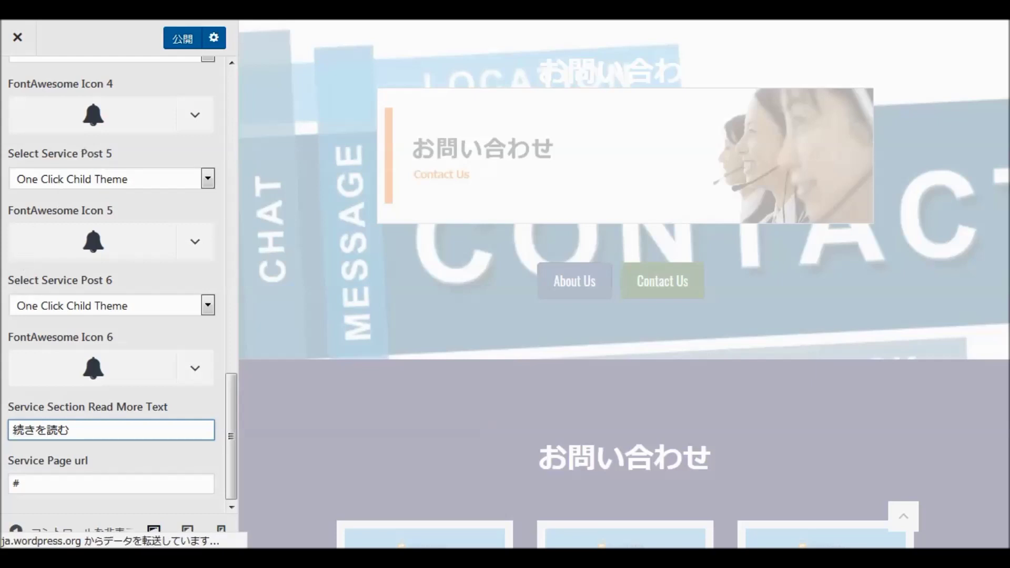
left_click(185, 43)
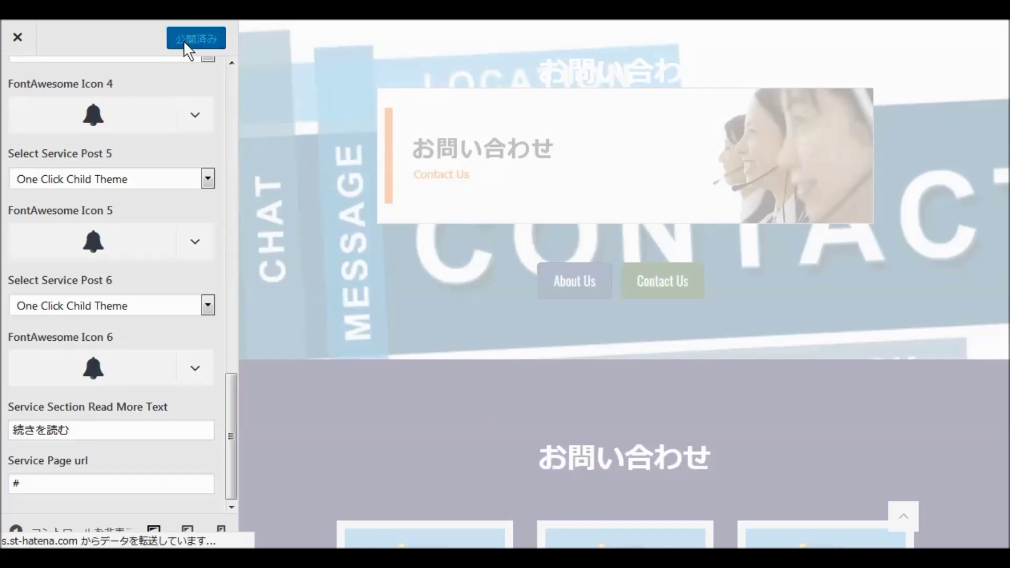
Return to Home Page Settings and check the service cards and the section's read-more button in the preview.
left_click_drag(230, 393, 251, 50)
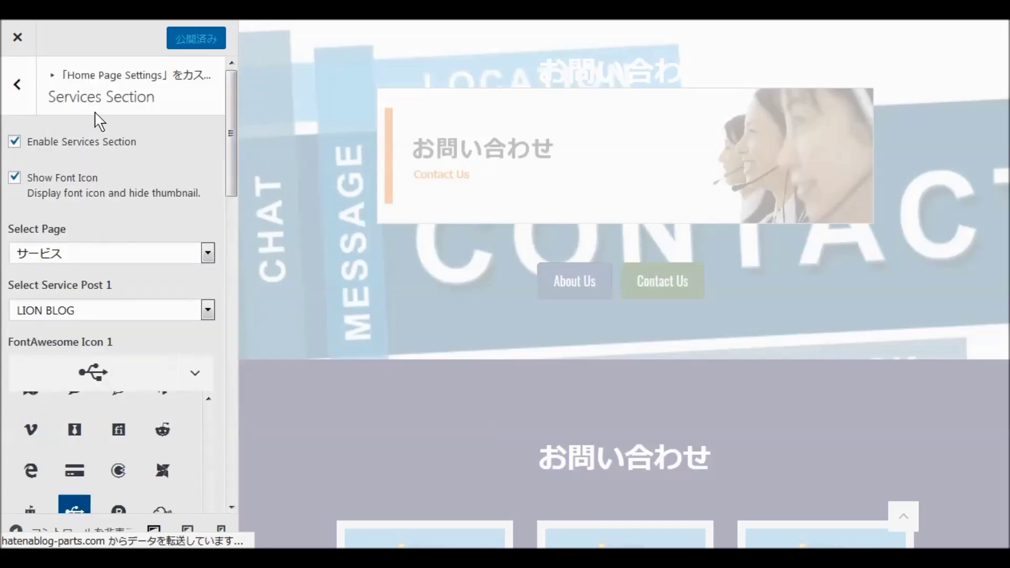
left_click(17, 85)
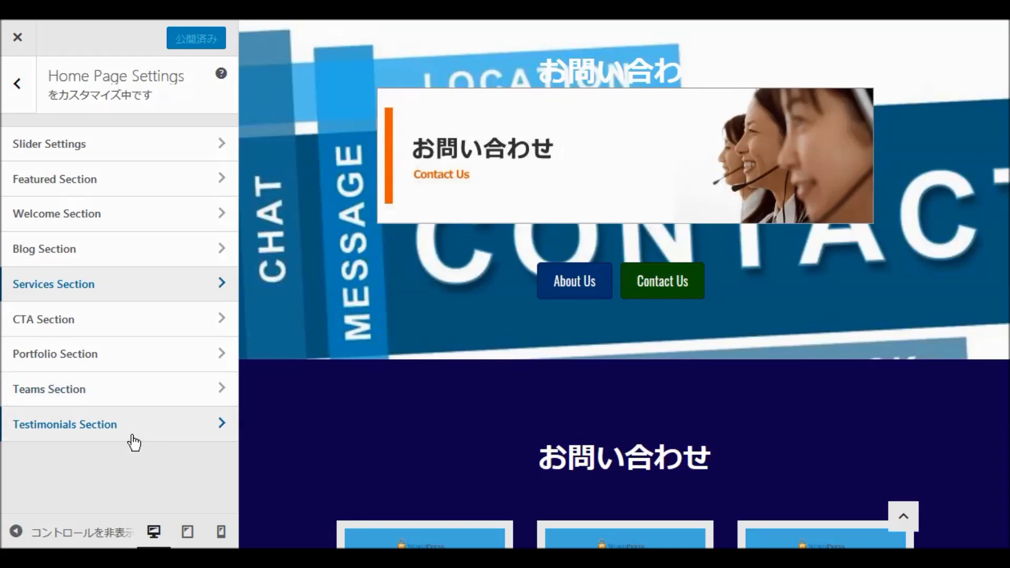
scroll(371, 308, "up", 10)
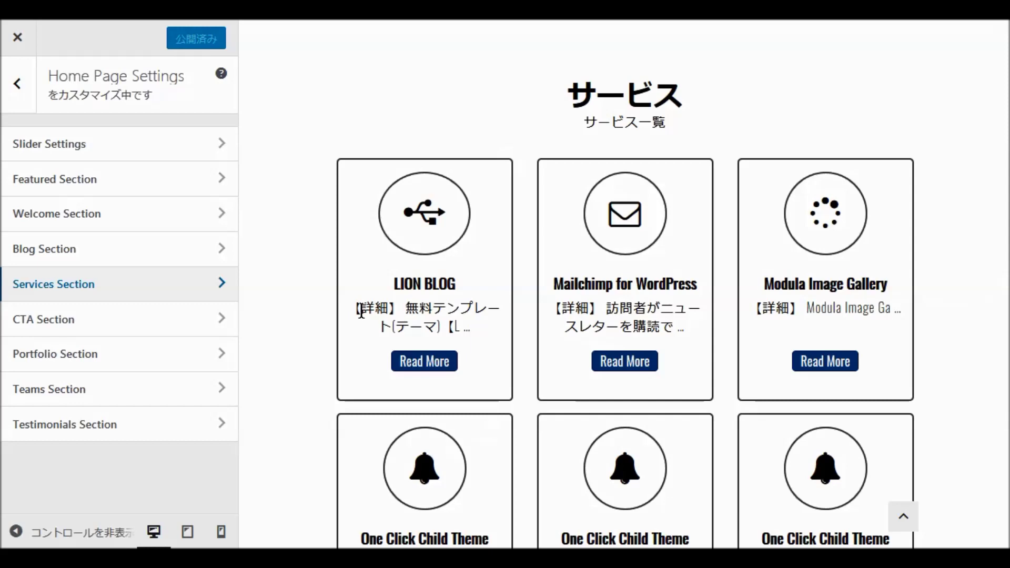
scroll(360, 311, "down", 4)
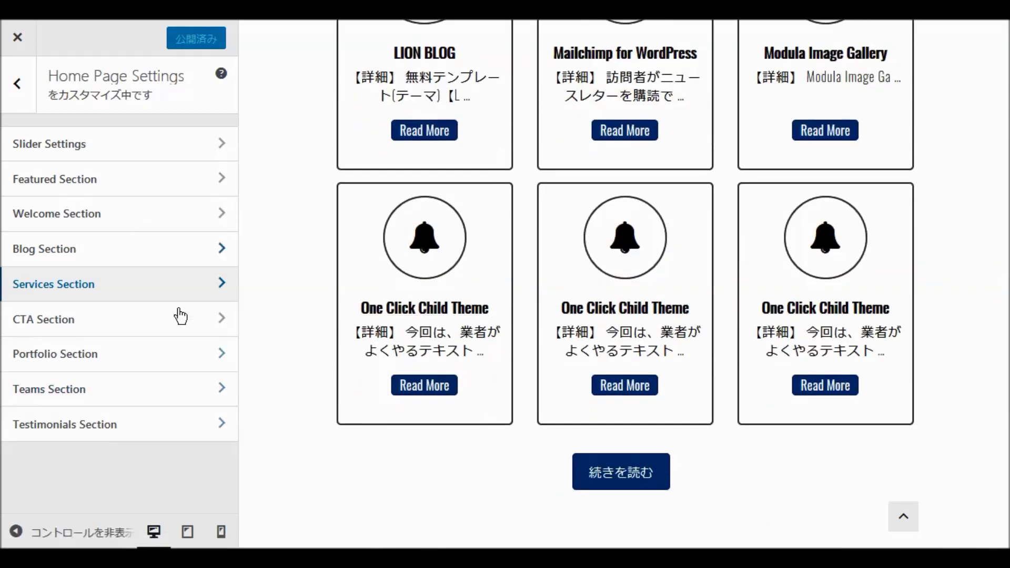
Enable the breadcrumb in the theme's Breadcrumb Settings.
left_click(20, 88)
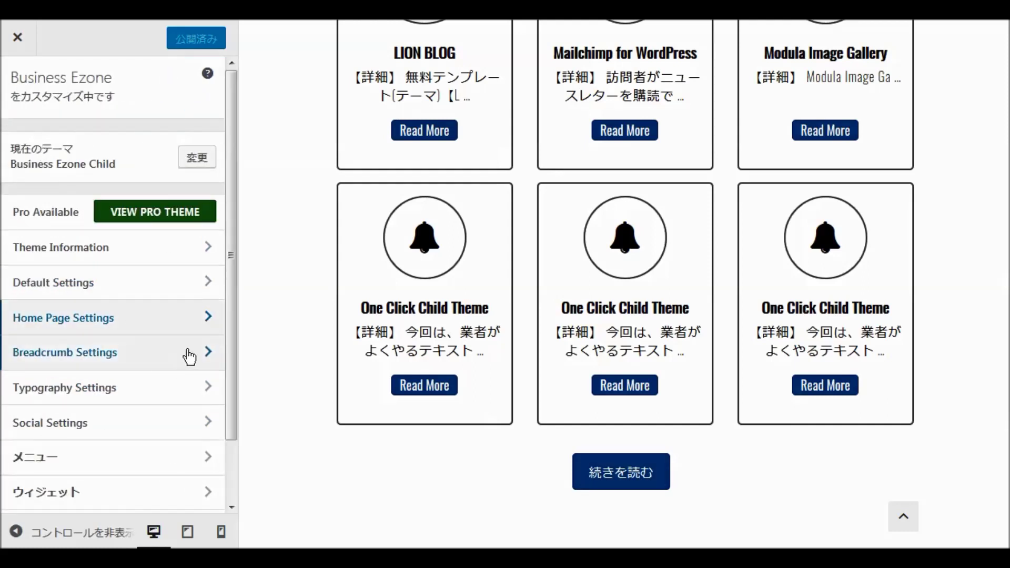
left_click(99, 356)
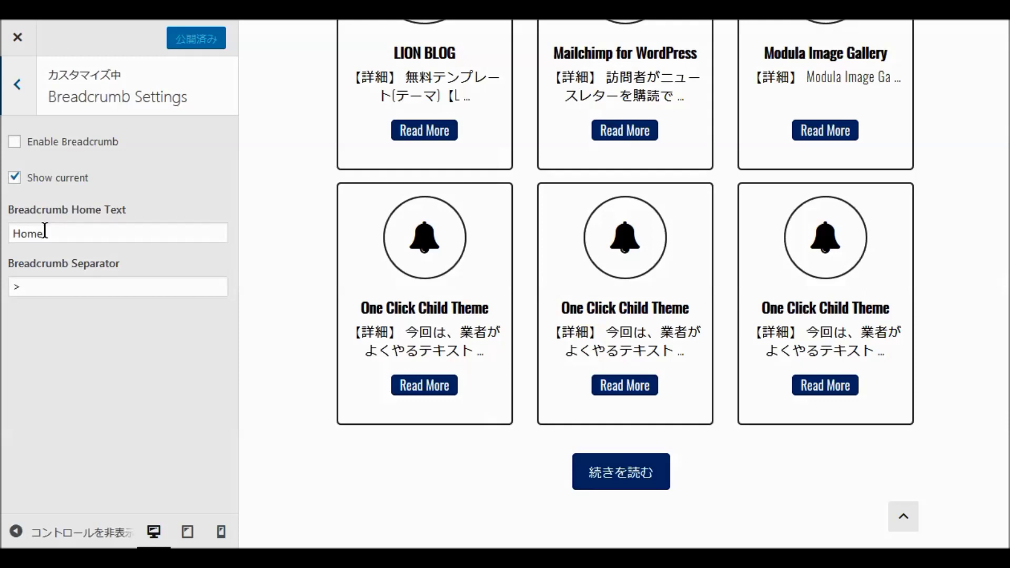
left_click(13, 142)
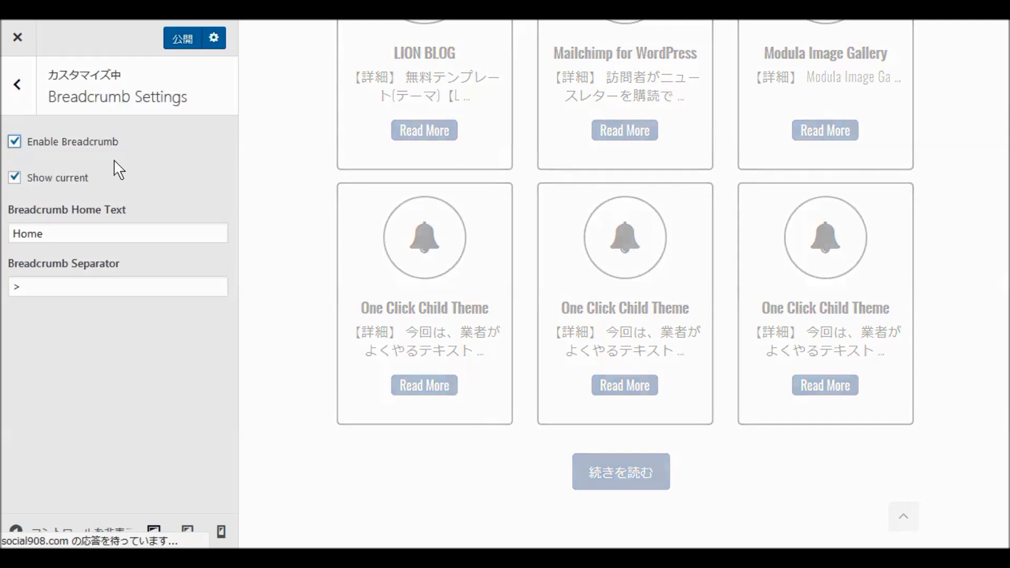
Set the theme font to Open Sans in Typography Settings and publish the change.
left_click(16, 81)
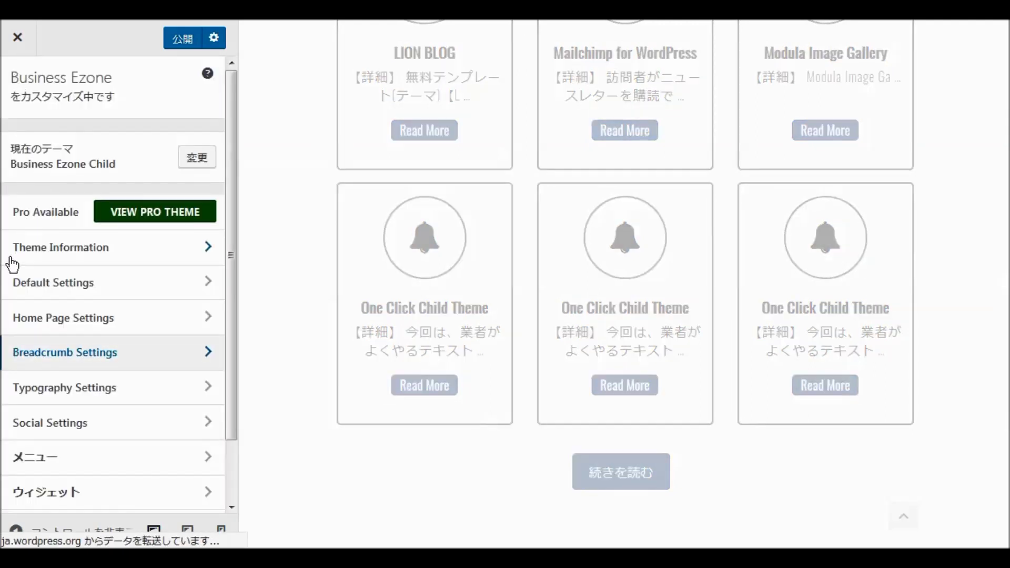
left_click(75, 390)
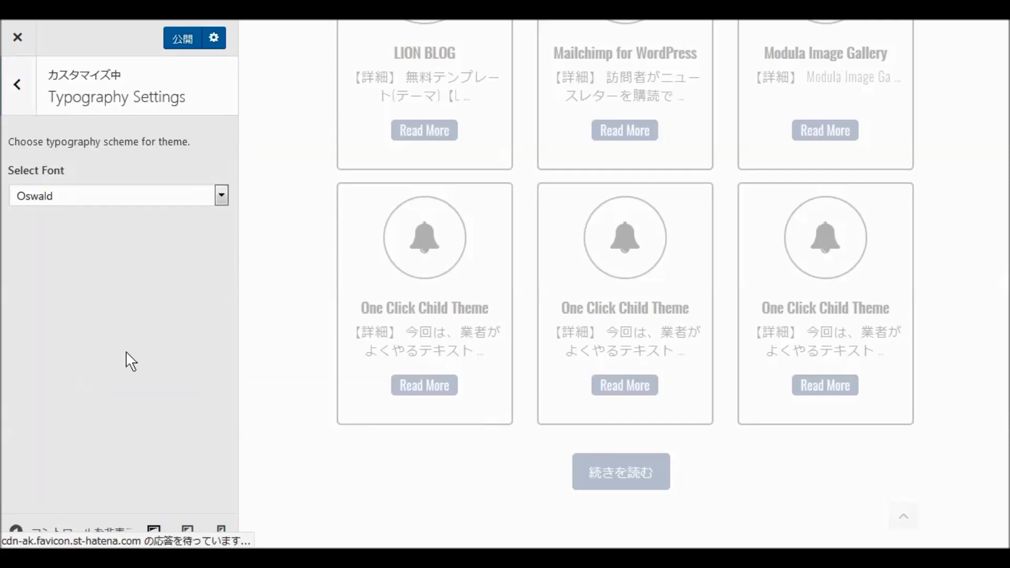
left_click(221, 196)
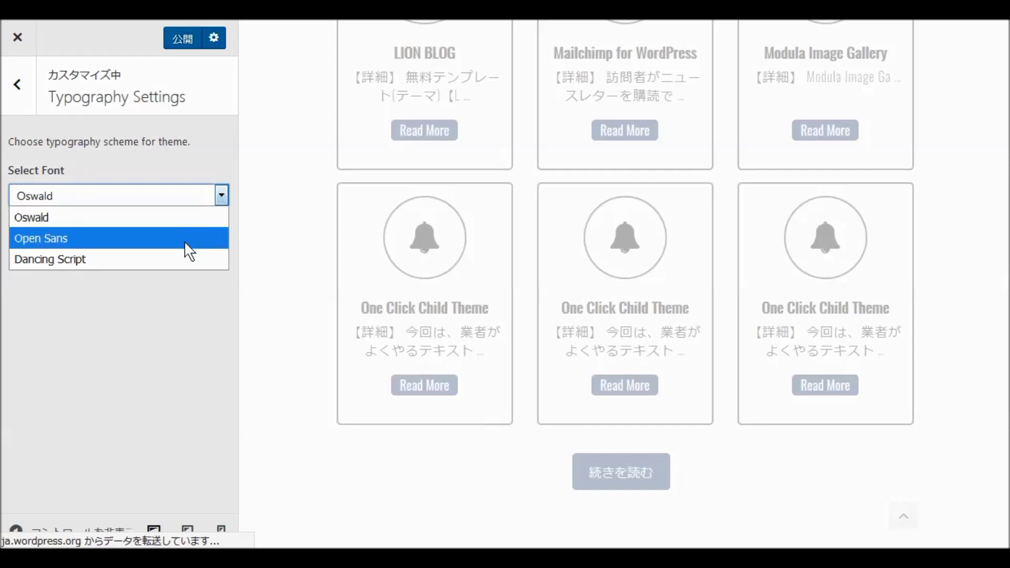
key("Escape")
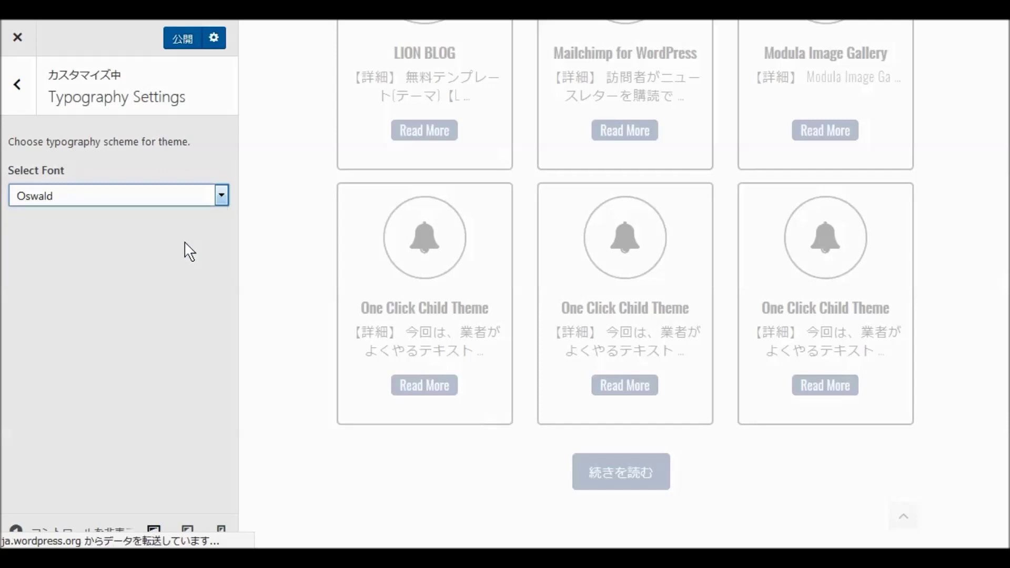
left_click(179, 46)
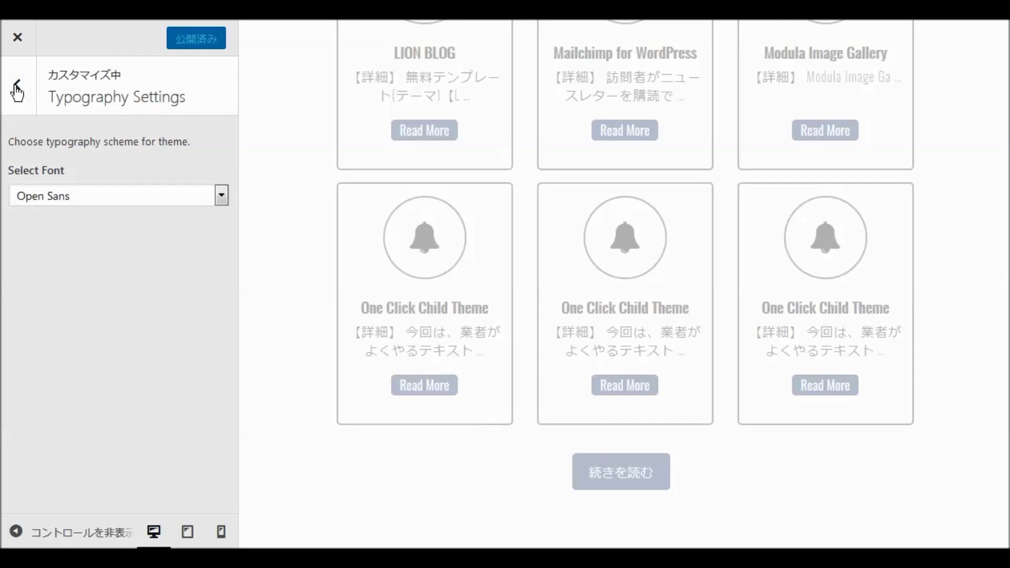
key("Escape")
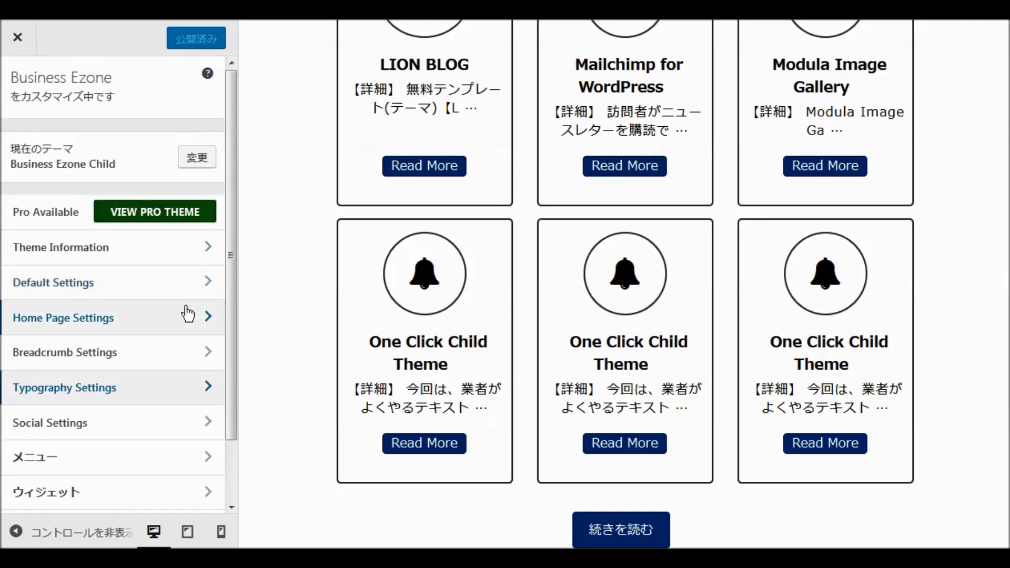
scroll(143, 339, "down", 1)
scroll(105, 365, "up", 1)
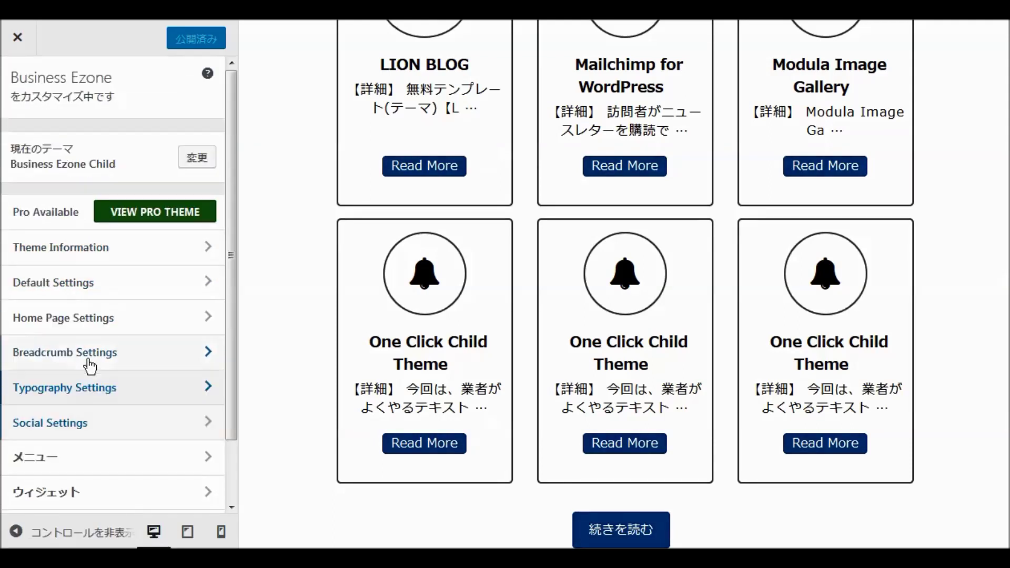
left_click(90, 361)
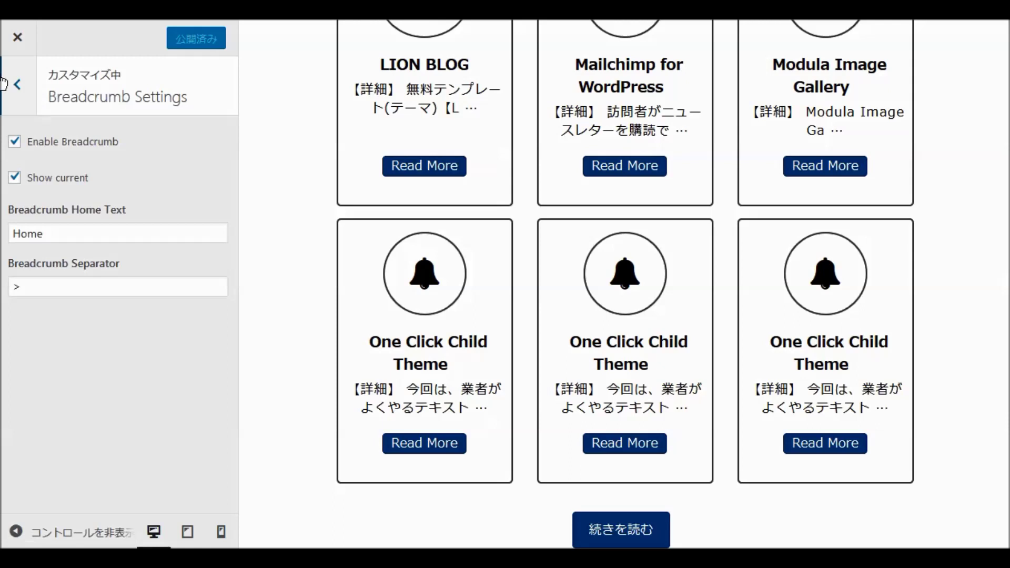
left_click(11, 87)
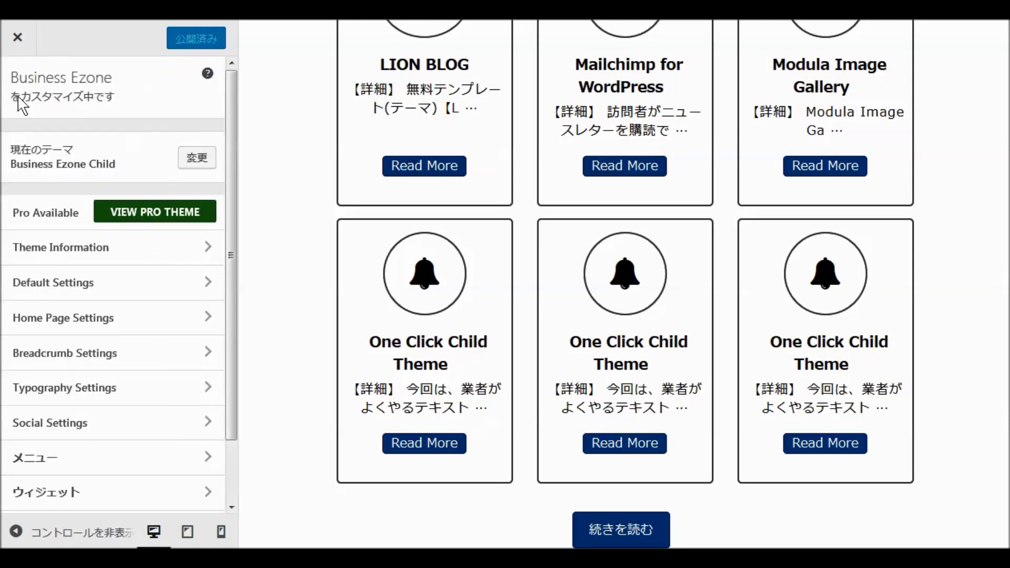
Enable the social links in Social Settings with the site's profile URLs, clear the Google Plus link and publish the changes.
left_click(78, 427)
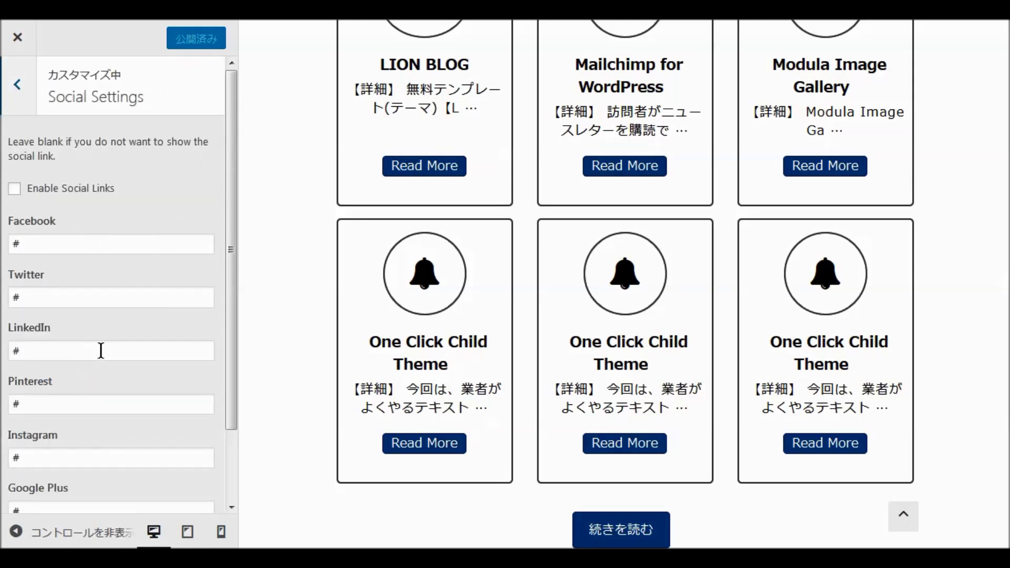
scroll(119, 237, "down", 2)
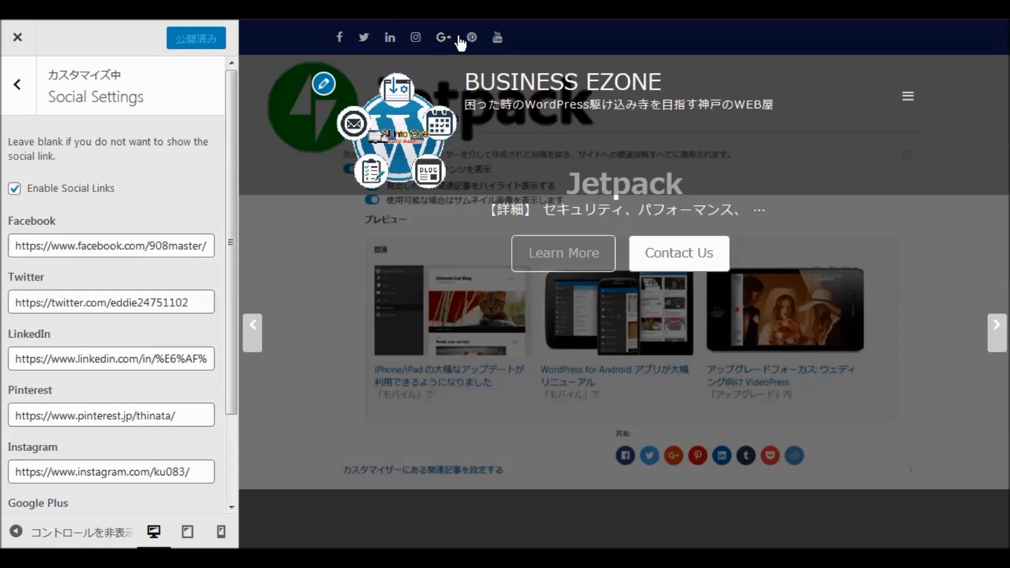
scroll(151, 227, "down", 1)
scroll(152, 227, "down", 2)
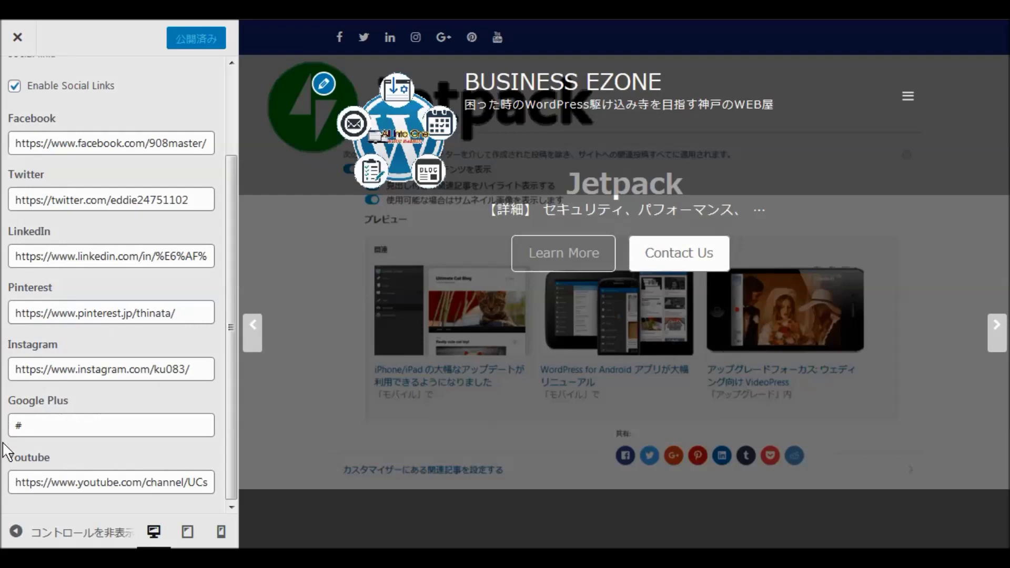
left_click(28, 427)
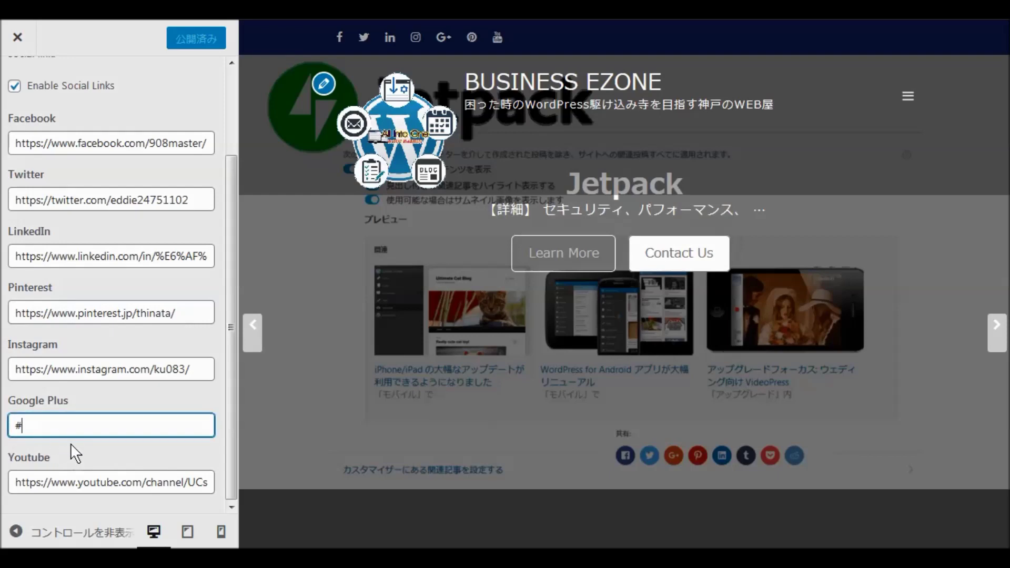
key("BackSpace")
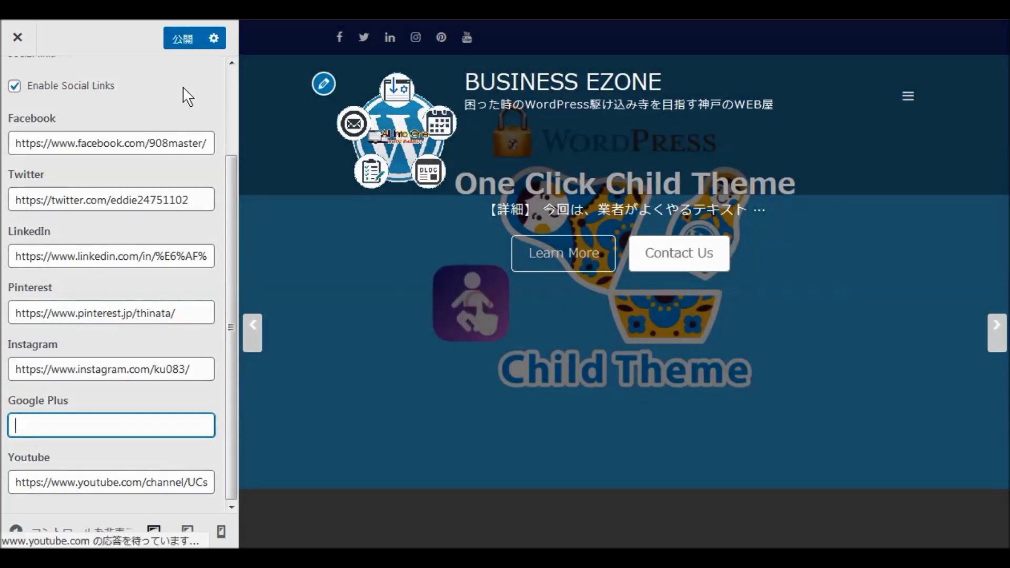
left_click(181, 46)
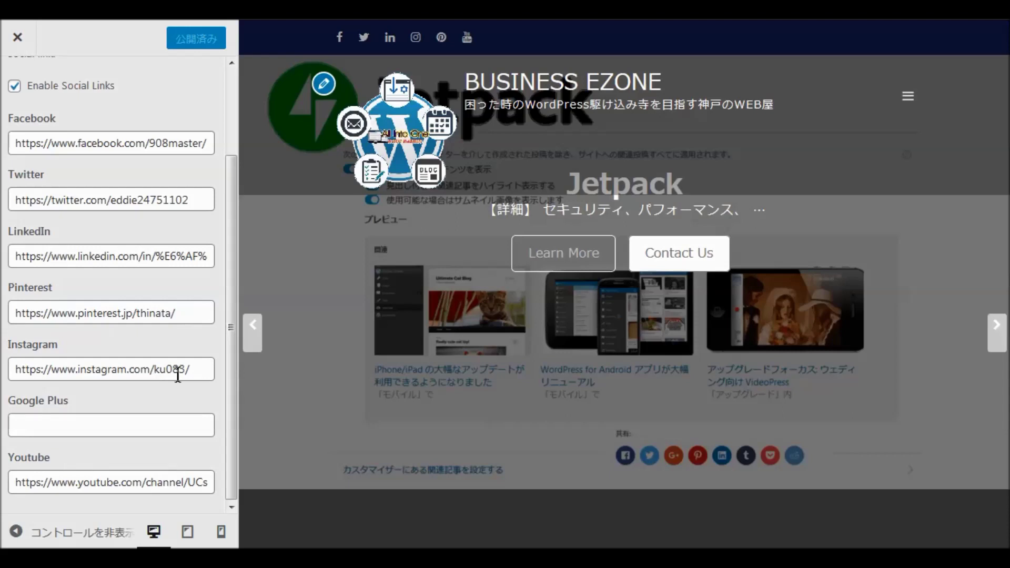
Examine the social link fields and the home page preview from the header slider down to the blog section.
scroll(178, 375, "up", 3)
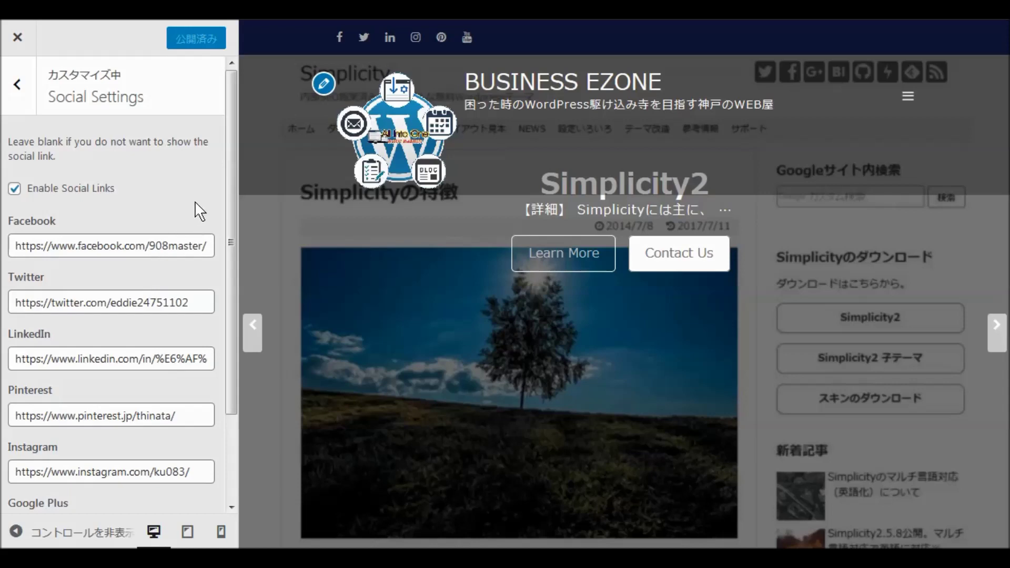
scroll(195, 205, "down", 2)
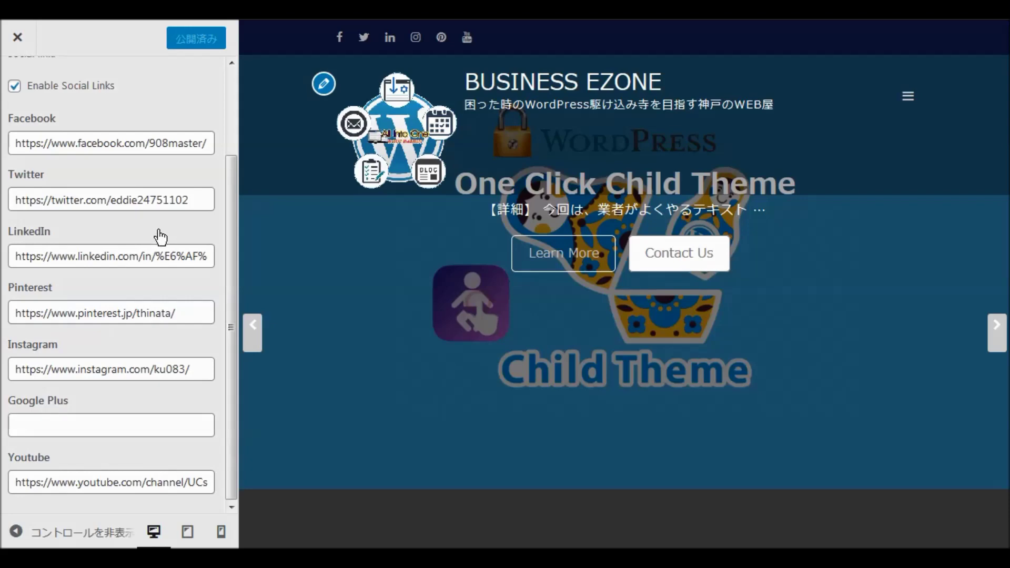
scroll(161, 234, "up", 2)
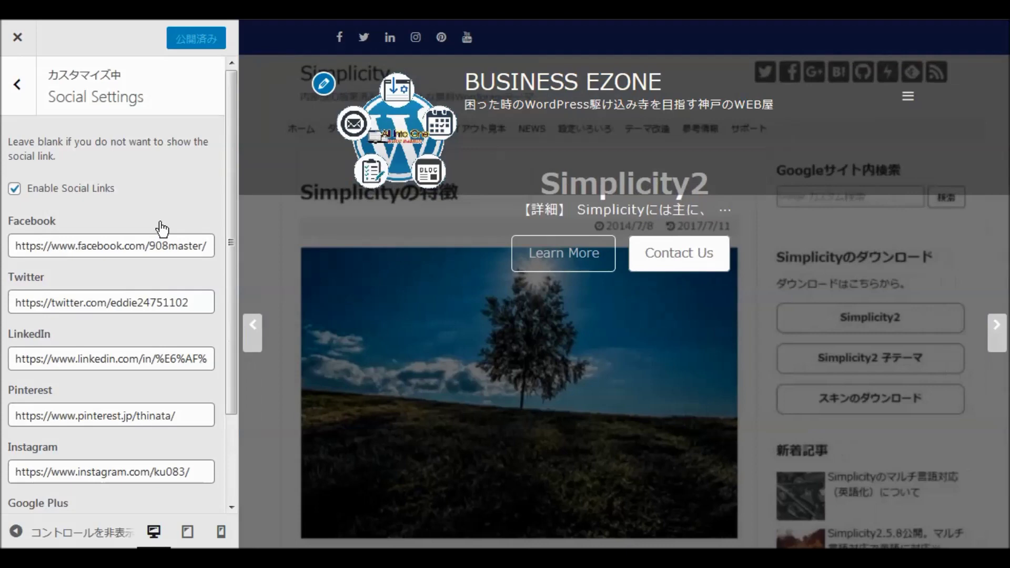
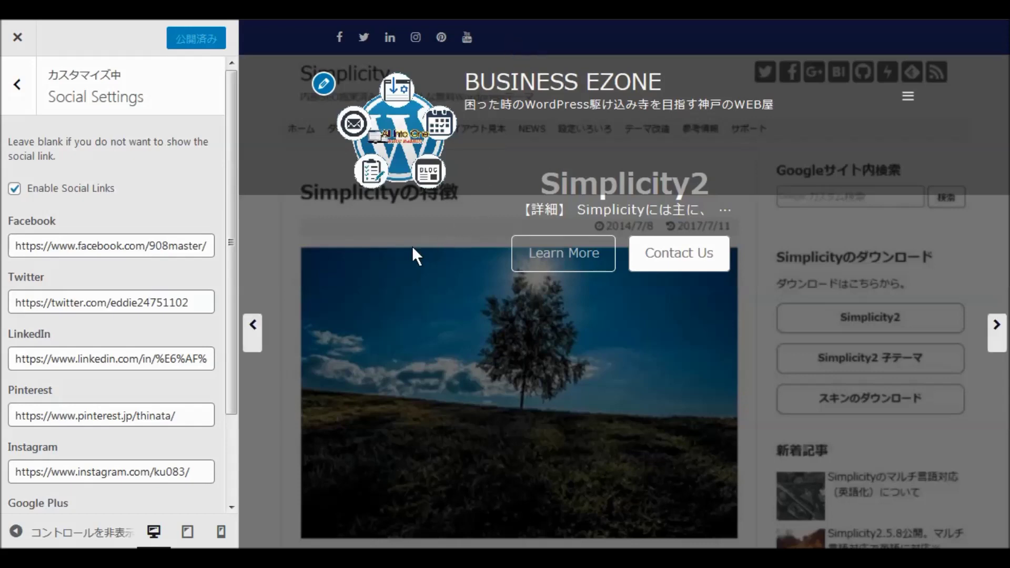
scroll(384, 282, "down", 10)
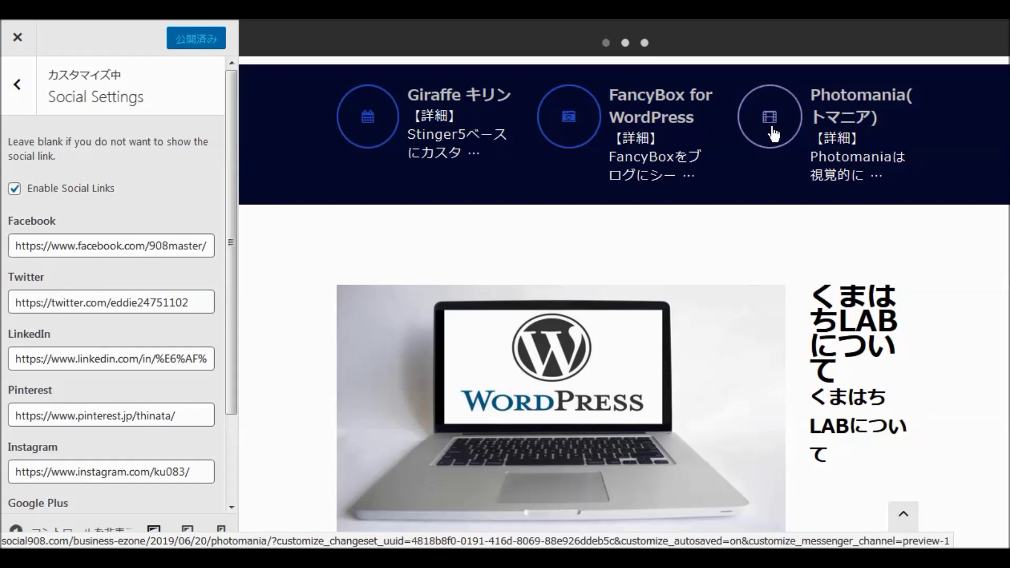
scroll(618, 247, "down", 4)
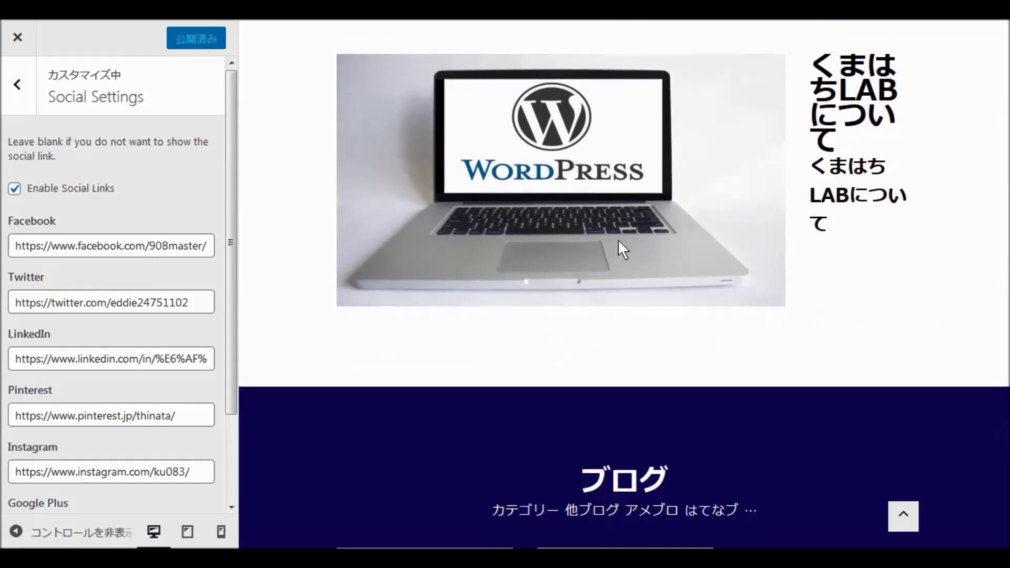
scroll(618, 247, "down", 4)
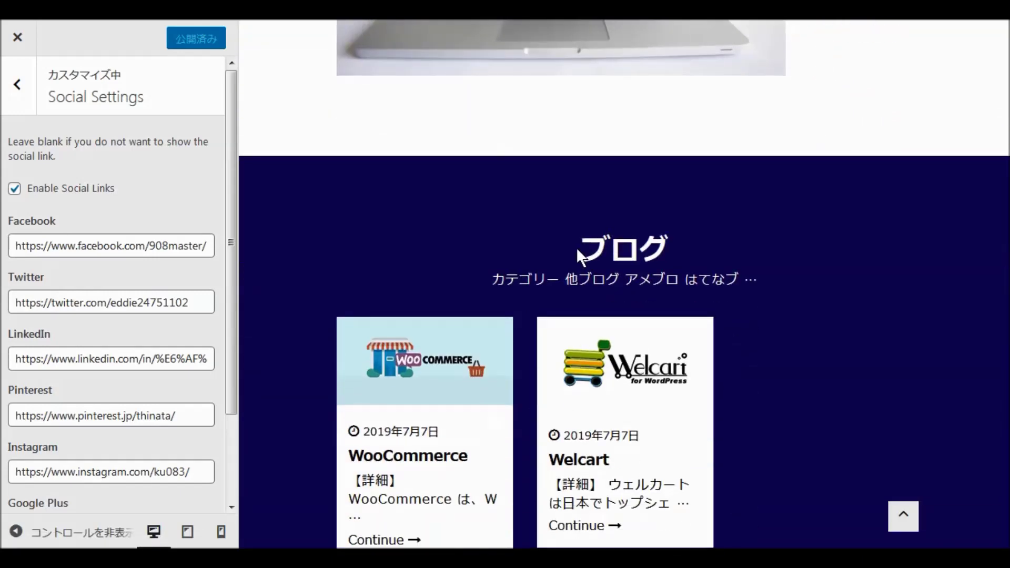
scroll(557, 258, "down", 2)
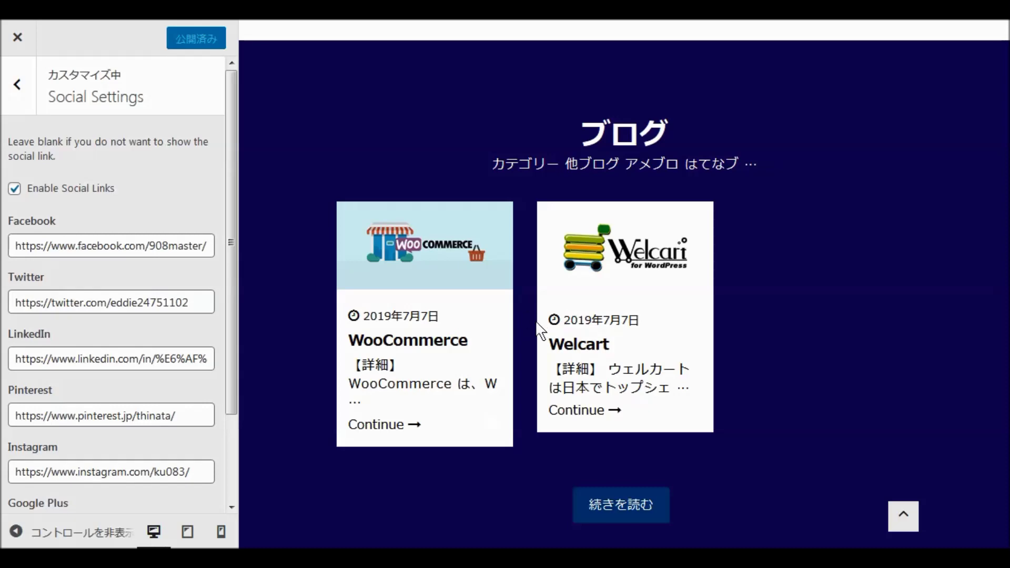
scroll(531, 327, "up", 10)
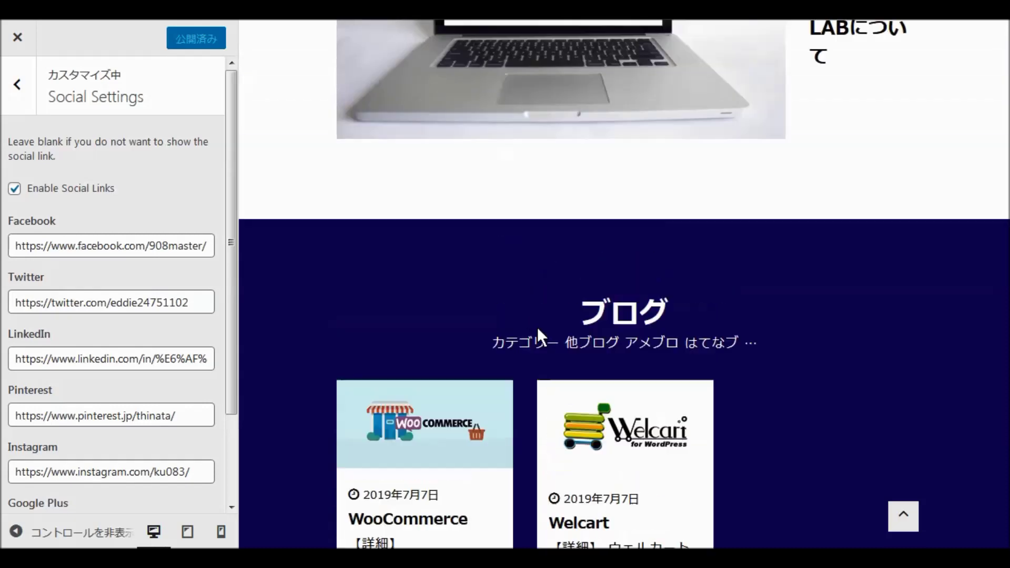
scroll(540, 323, "up", 5)
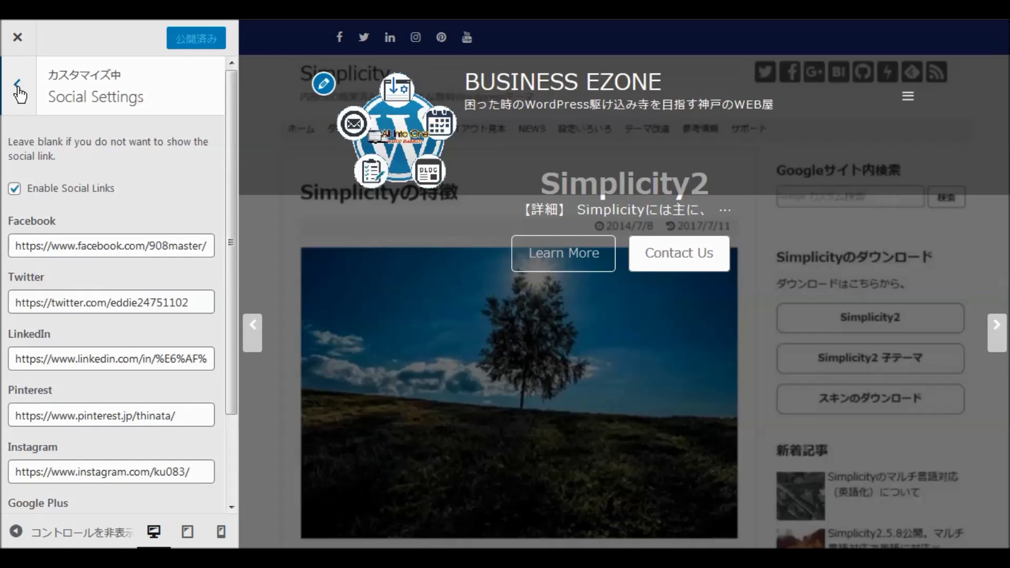
Check the custom rule in the theme's Additional CSS and return to the customizer overview.
left_click(18, 88)
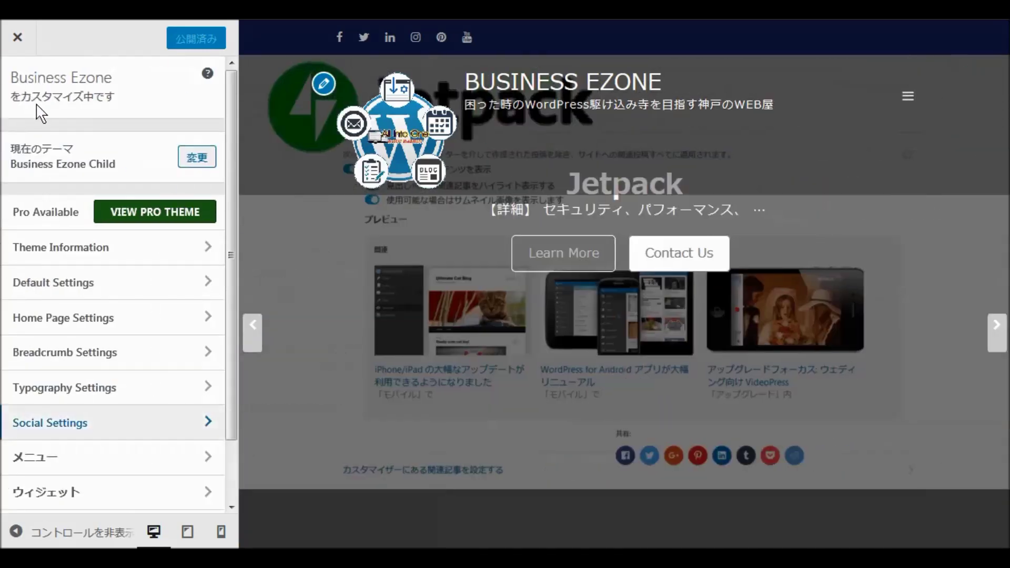
scroll(111, 278, "down", 2)
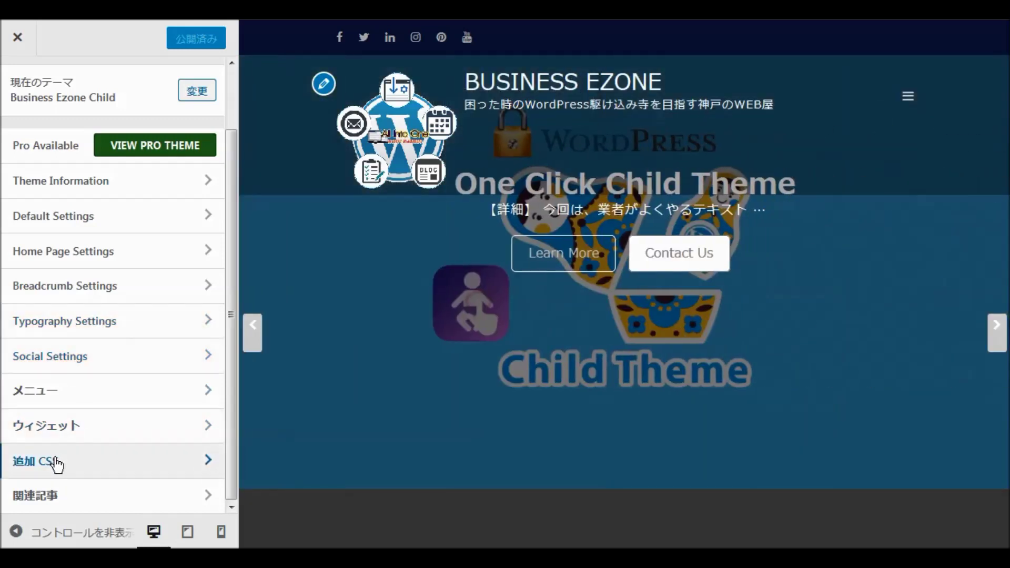
left_click(57, 465)
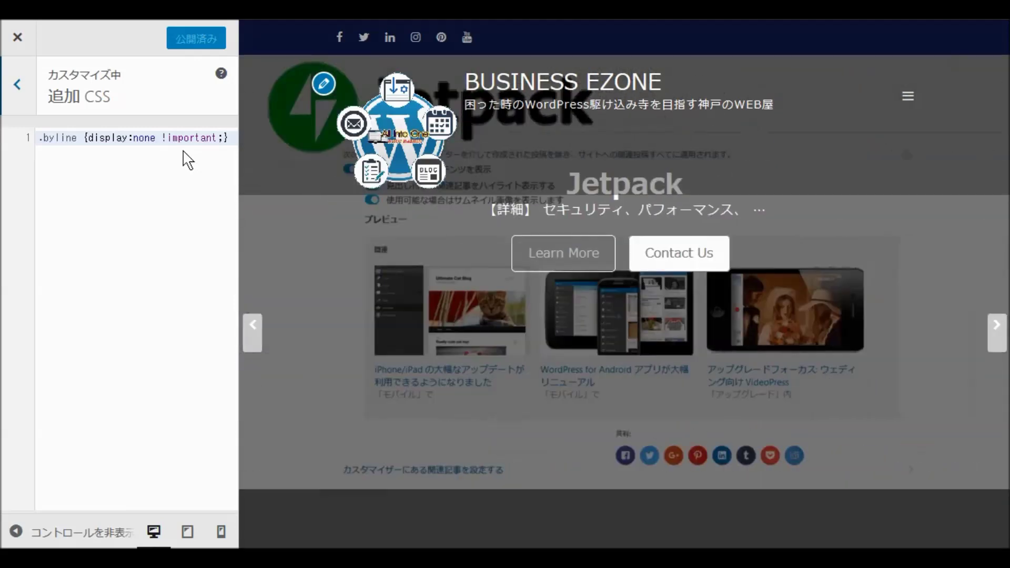
left_click(19, 87)
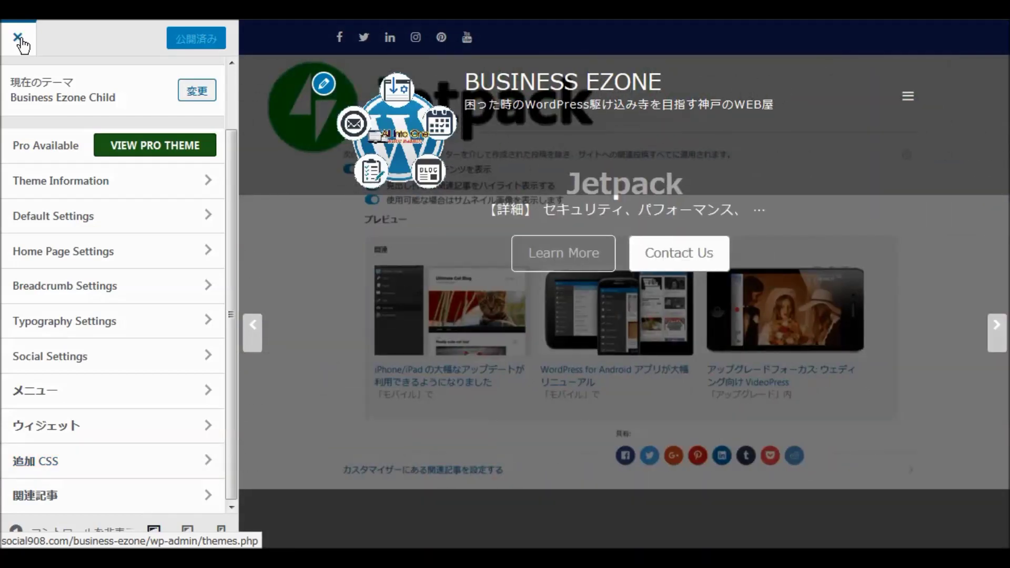
Close the customizer, assign the social menu to the Top Menu location and save the menu.
left_click(18, 38)
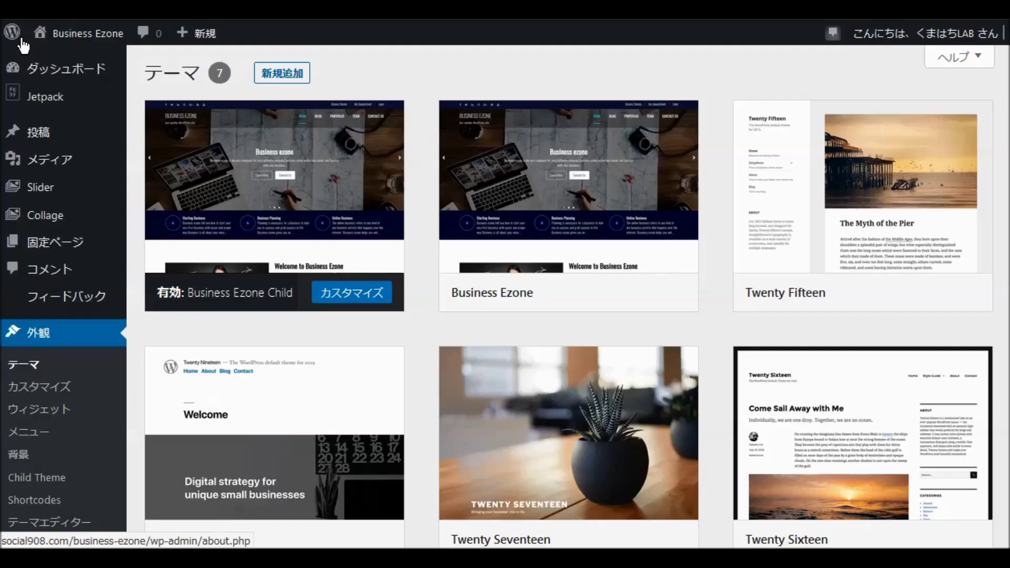
left_click(29, 438)
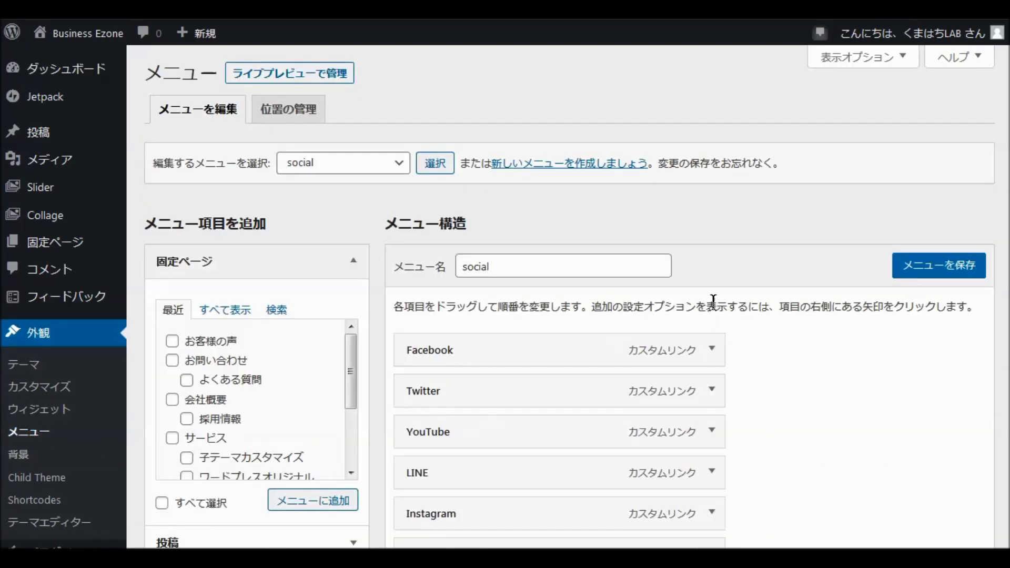
scroll(756, 304, "down", 7)
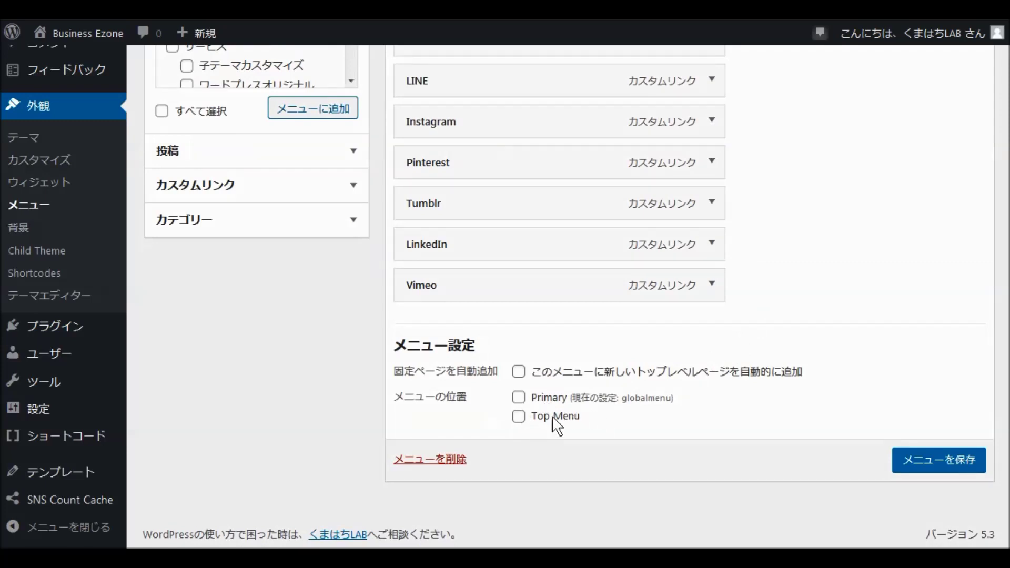
left_click(519, 416)
left_click(924, 471)
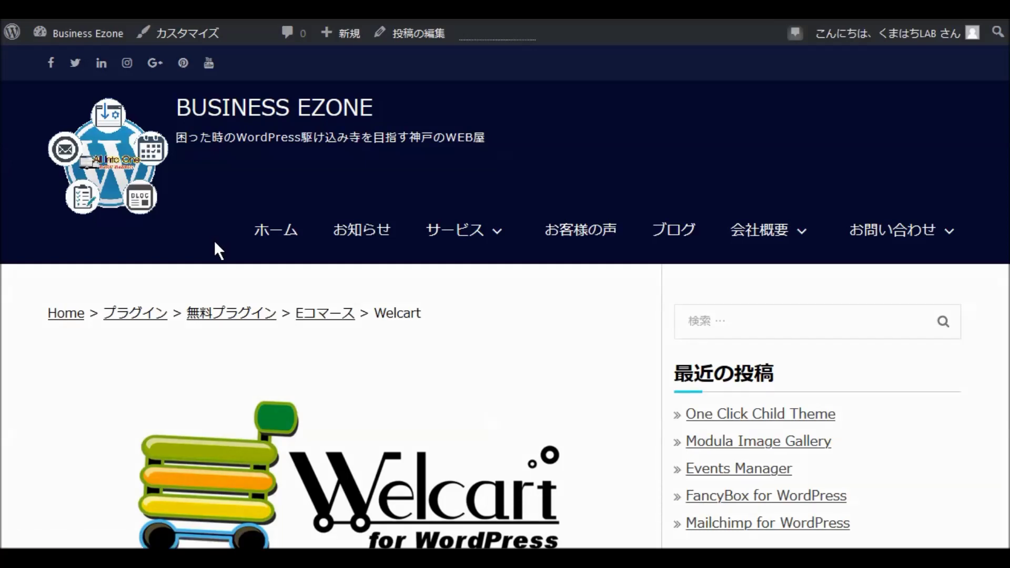
View the site's home page and check the social menu links in the header bar.
left_click(259, 237)
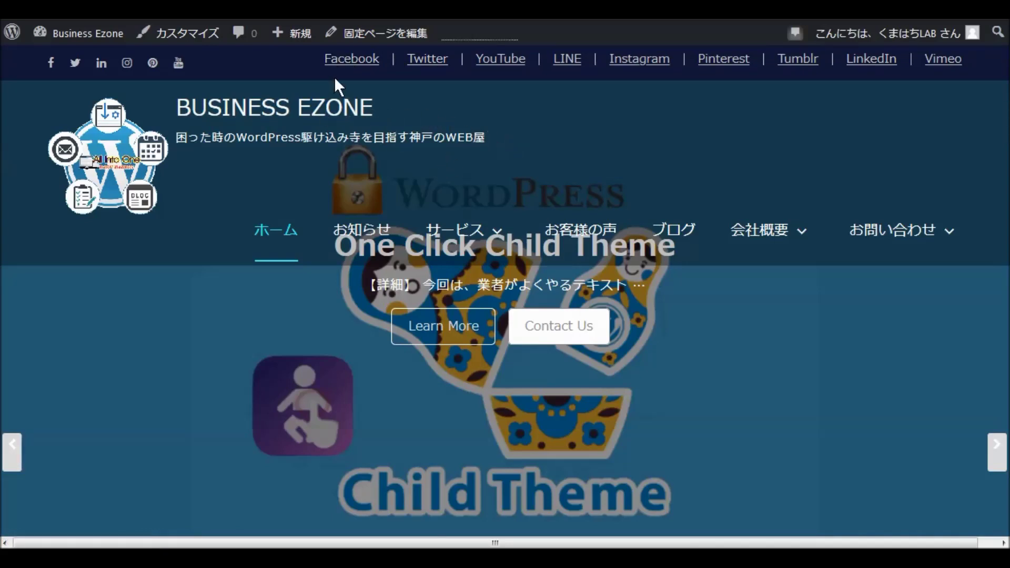
left_click(520, 63)
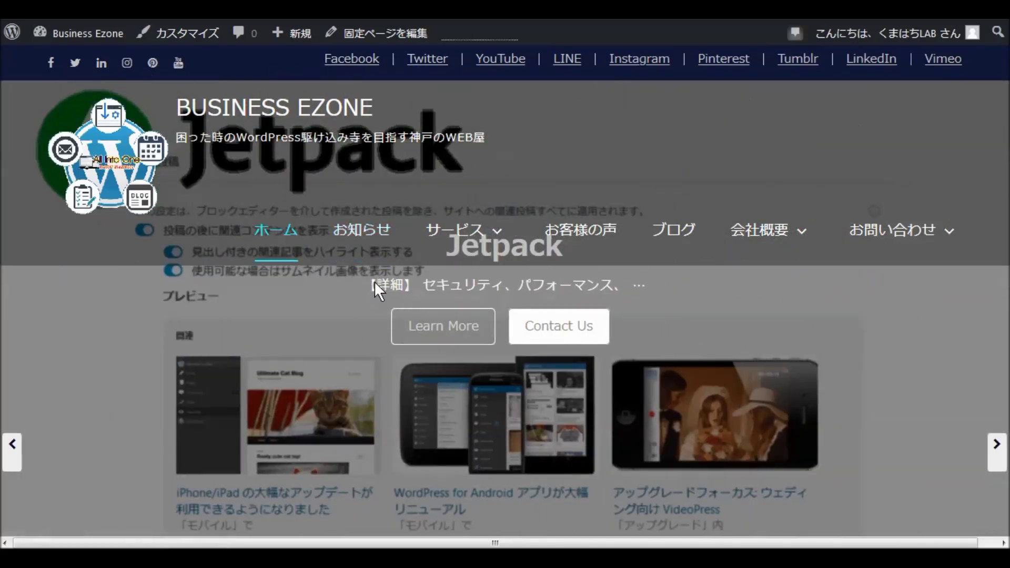
Check the サービス submenu and the slider area on the site's home page.
left_click(494, 232)
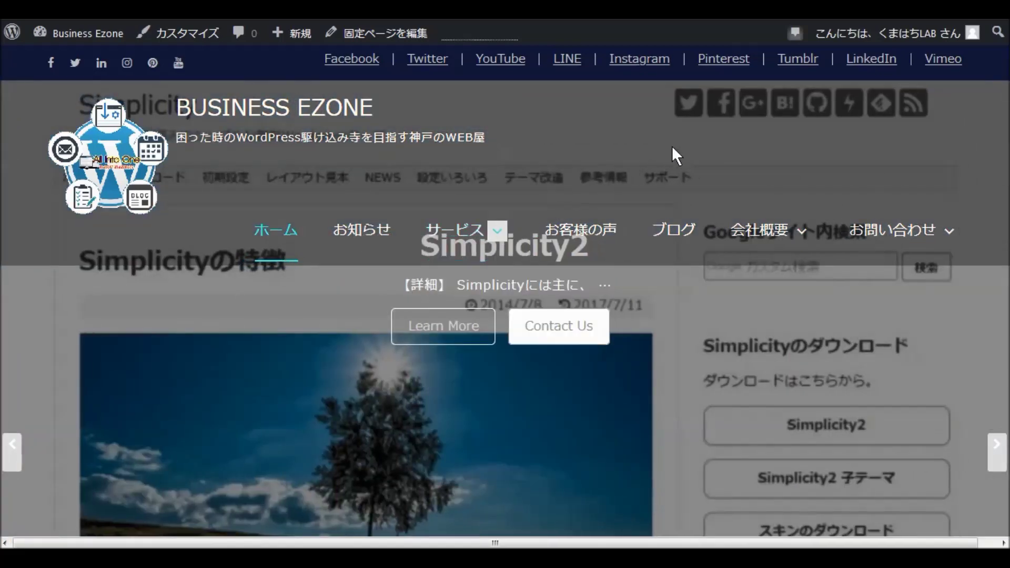
scroll(631, 182, "down", 15)
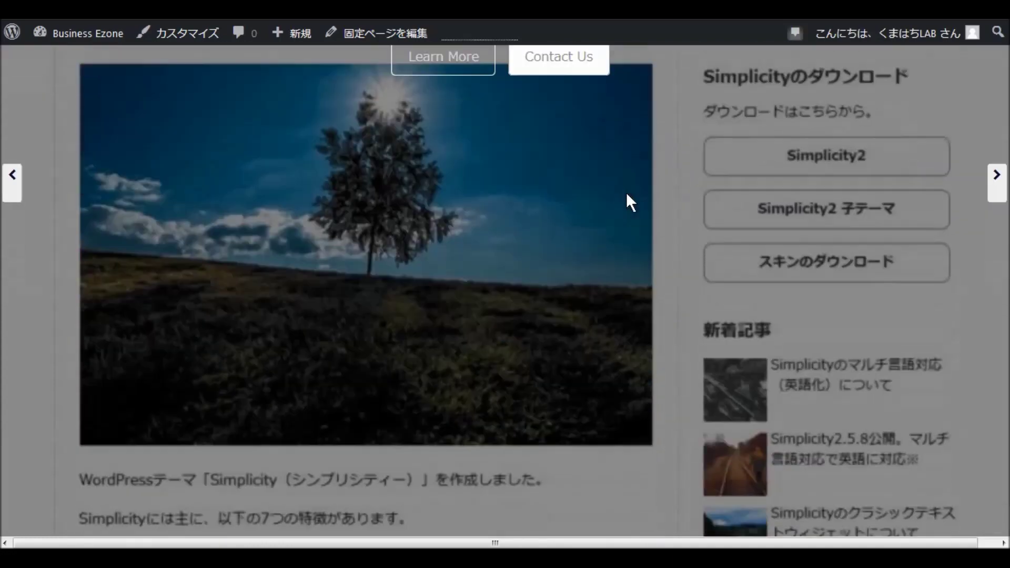
scroll(638, 191, "up", 15)
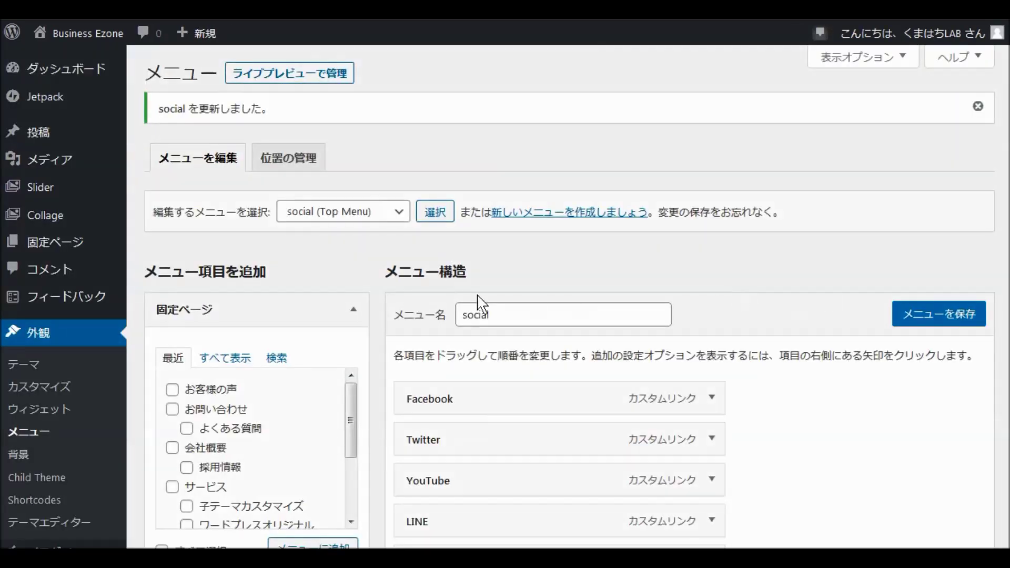
Open the widget management page and add the Facebook page plugin widget to Footer Sidebar One.
scroll(385, 315, "down", 8)
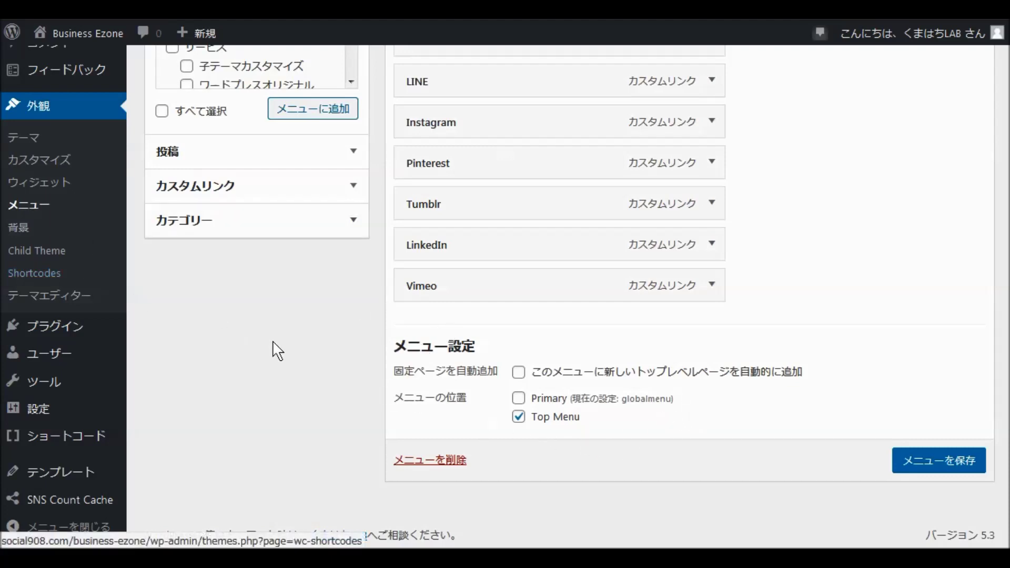
left_click(44, 187)
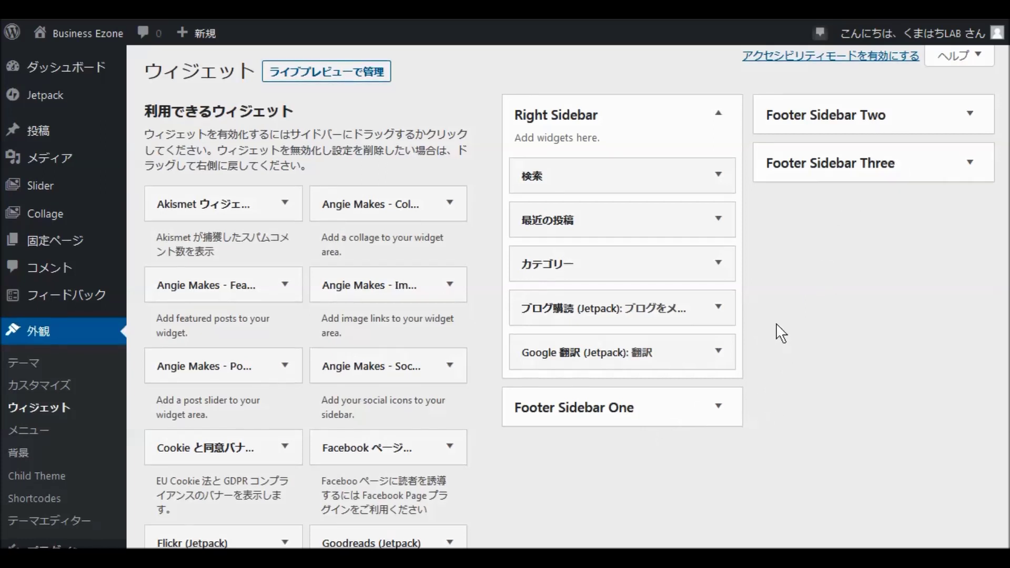
scroll(778, 334, "down", 2)
left_click(724, 303)
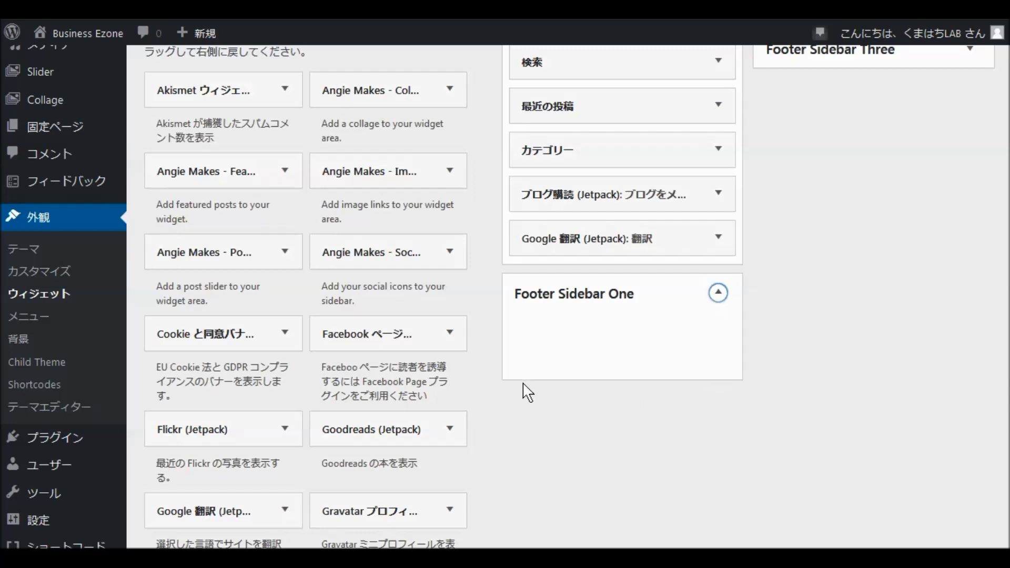
left_click_drag(402, 340, 634, 352)
scroll(658, 368, "down", 2)
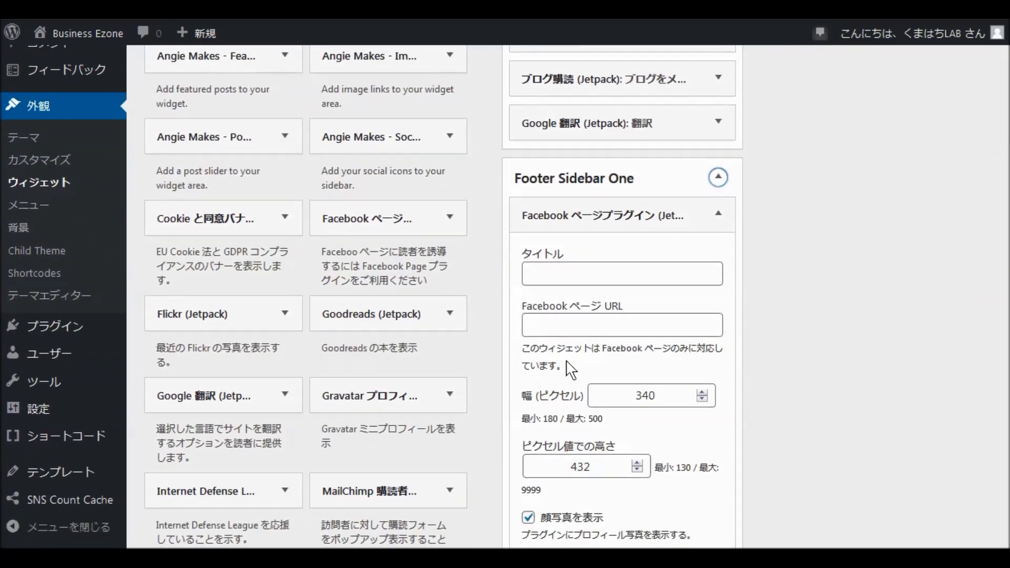
scroll(589, 376, "down", 2)
left_click(529, 165)
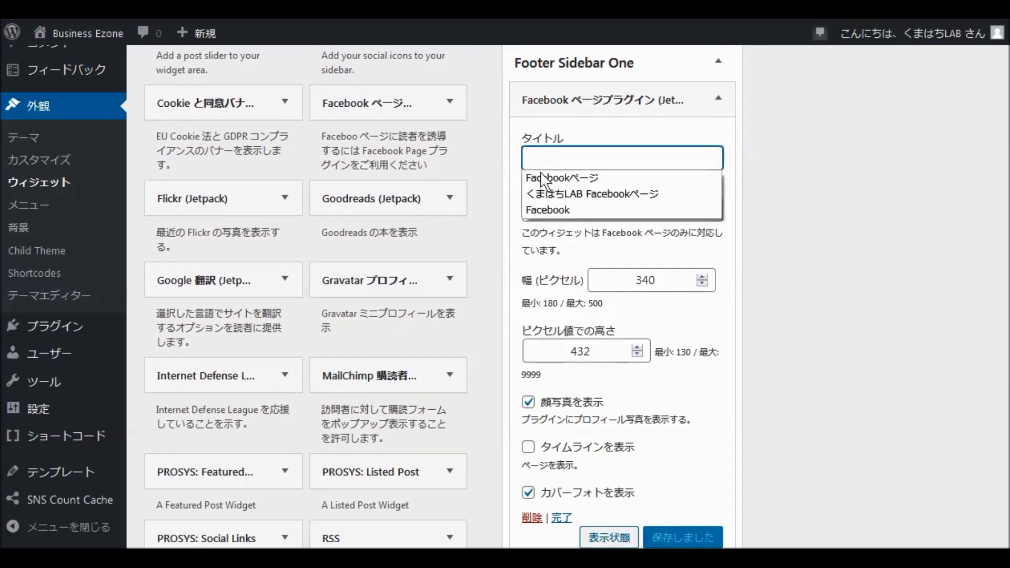
left_click(545, 178)
left_click(545, 209)
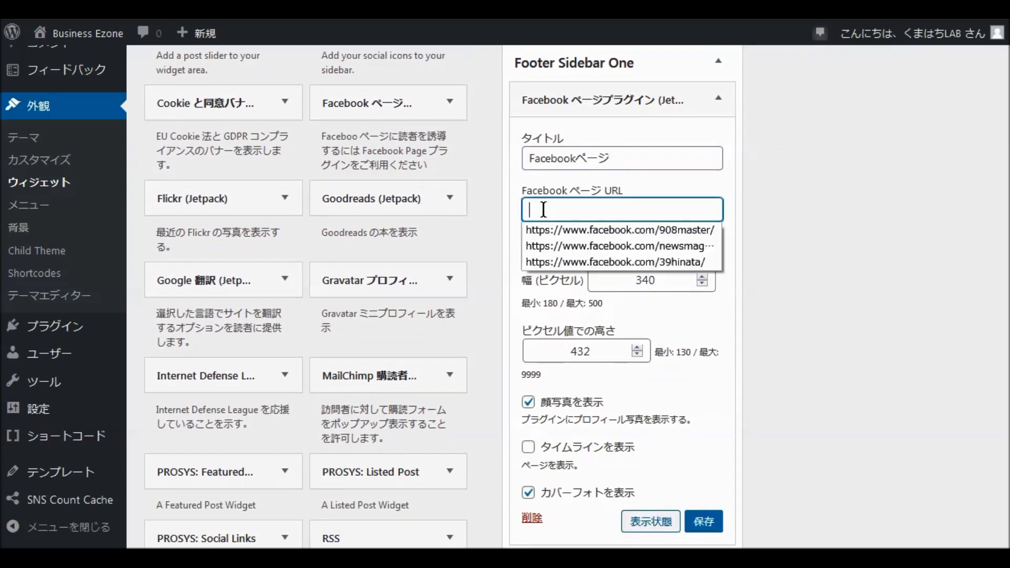
left_click(552, 230)
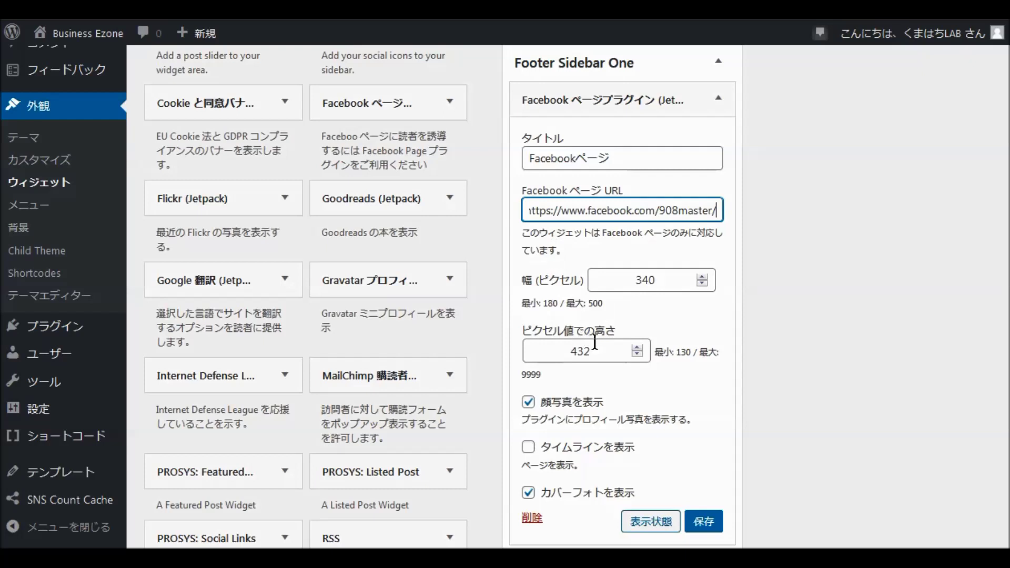
Set the Facebook widget to 330 px wide and 600 px high, show the timeline, hide profile photos and save it.
left_click_drag(661, 282, 624, 279)
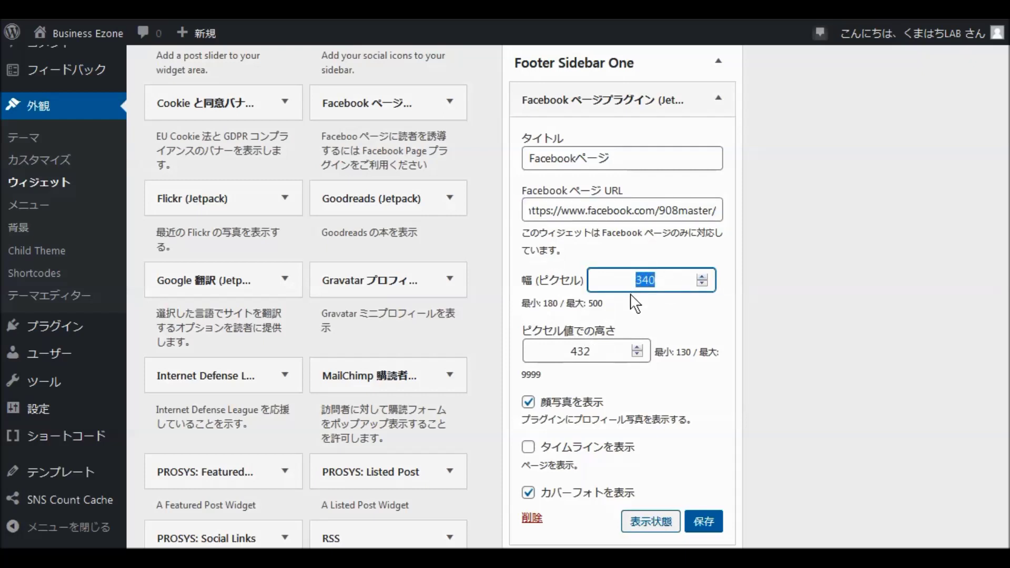
type("330")
left_click_drag(590, 349, 552, 353)
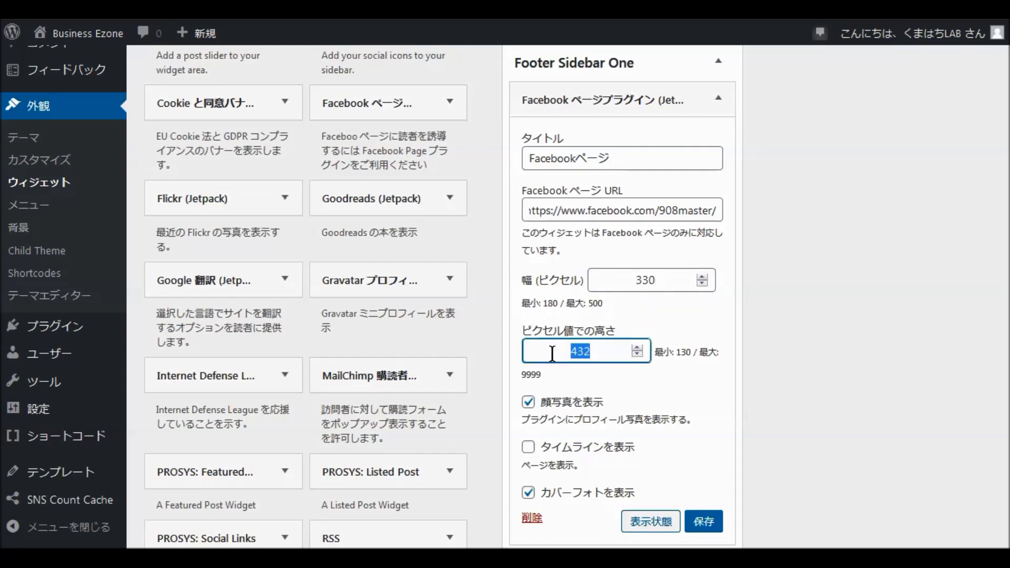
type("600")
left_click(528, 447)
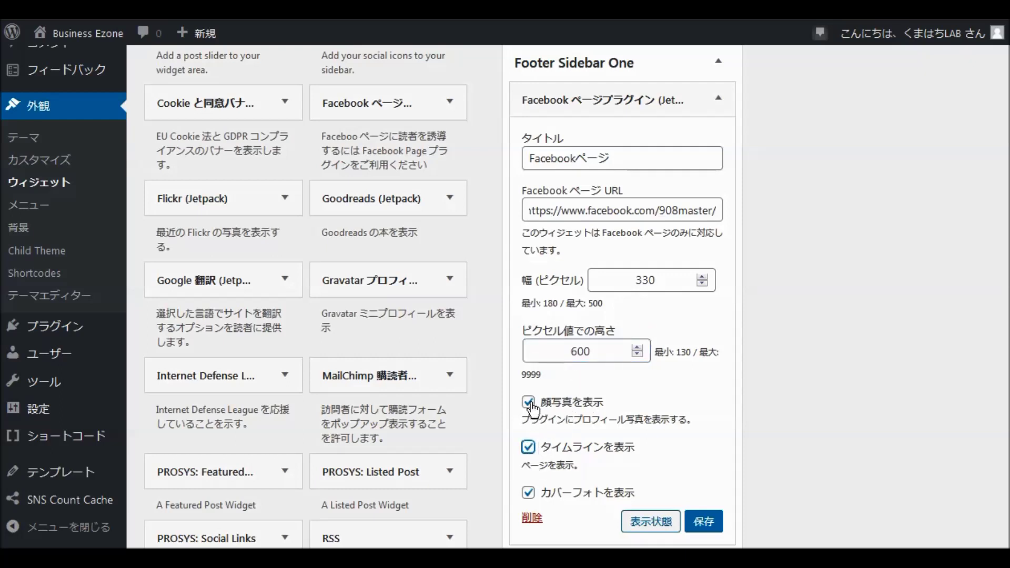
left_click(701, 528)
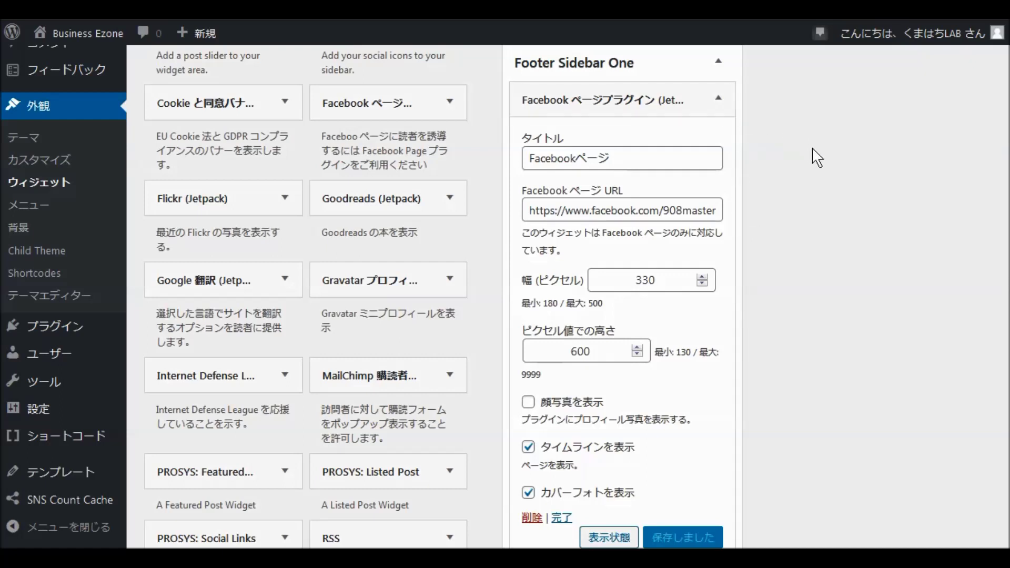
Add the Jetpack Twitter timeline widget to Footer Sidebar Two.
scroll(816, 158, "up", 5)
scroll(809, 166, "down", 1)
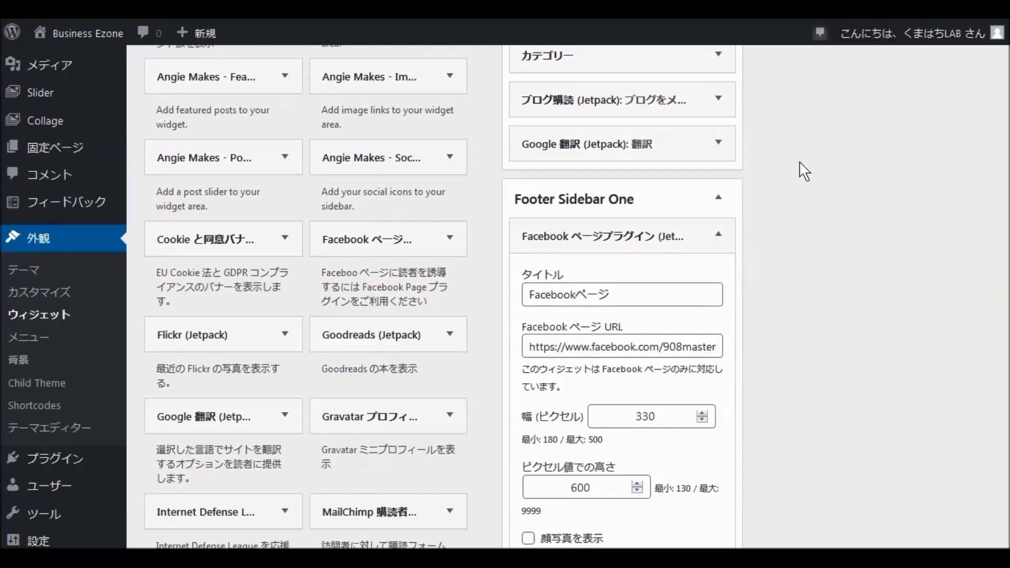
scroll(803, 171, "down", 12)
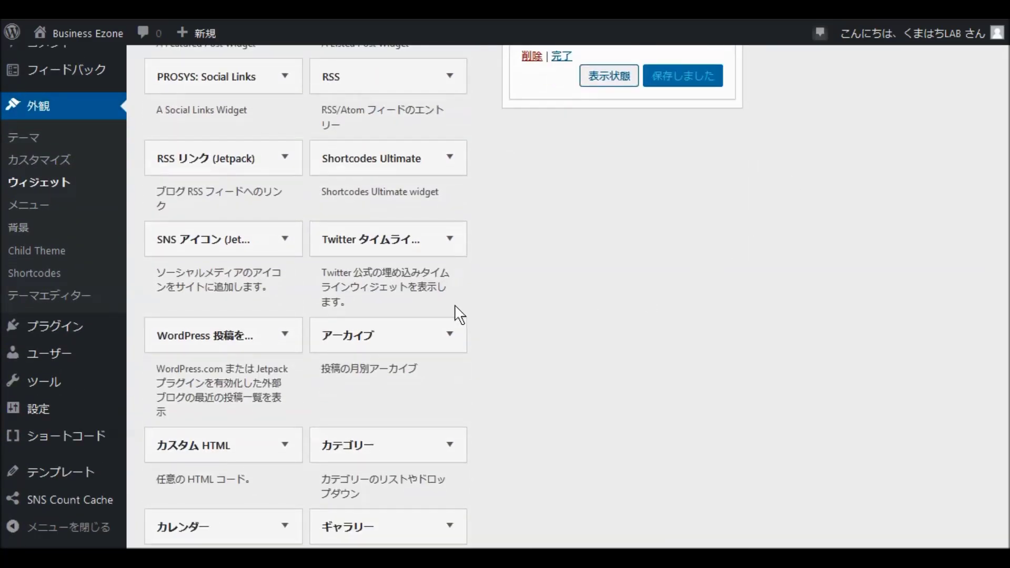
left_click(449, 239)
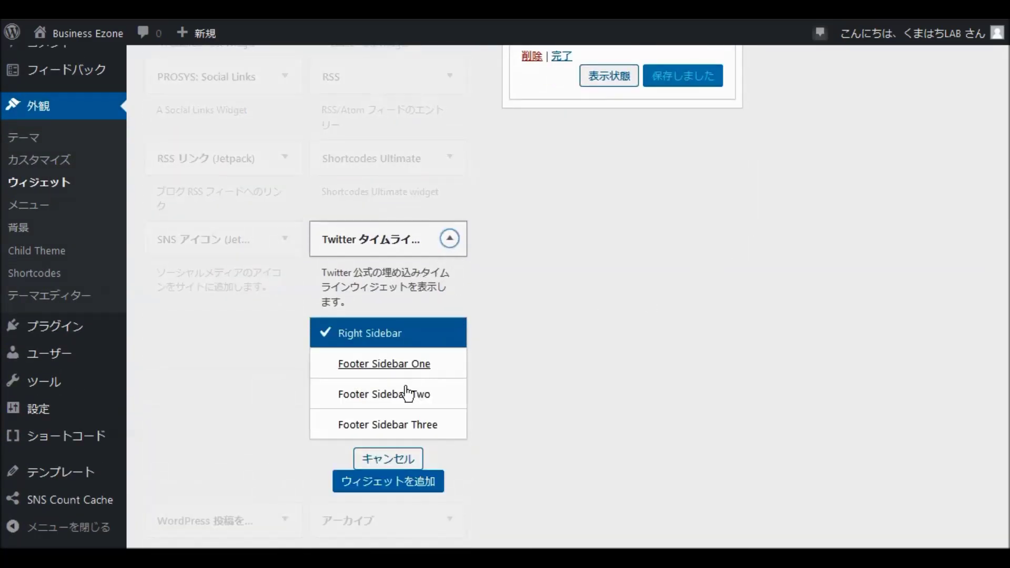
left_click(389, 400)
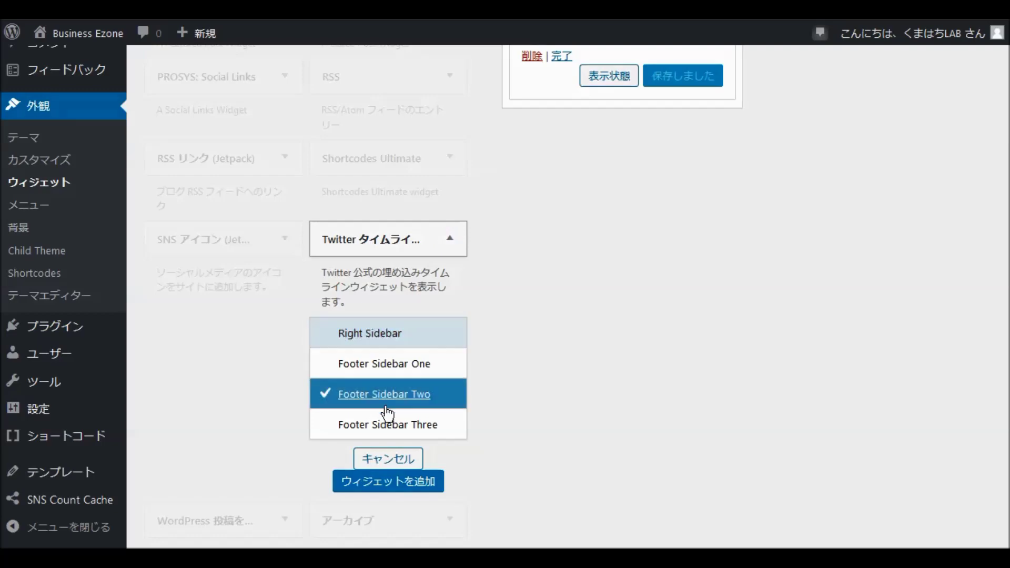
left_click(389, 482)
Set the Twitter timeline widget's maximum width to 330 px and its height to 600 px.
scroll(389, 484, "down", 8)
scroll(866, 326, "up", 6)
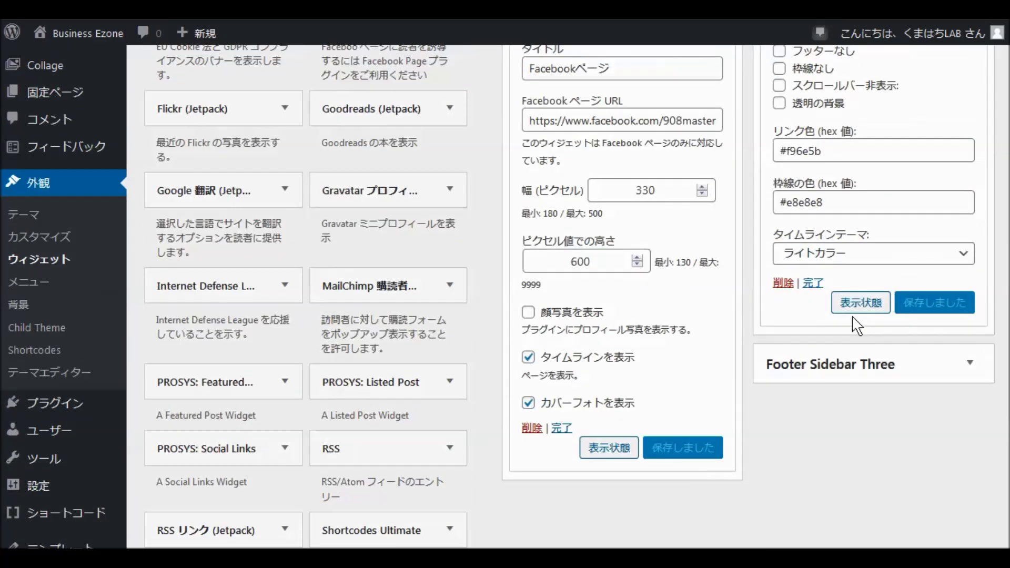
scroll(866, 326, "up", 1)
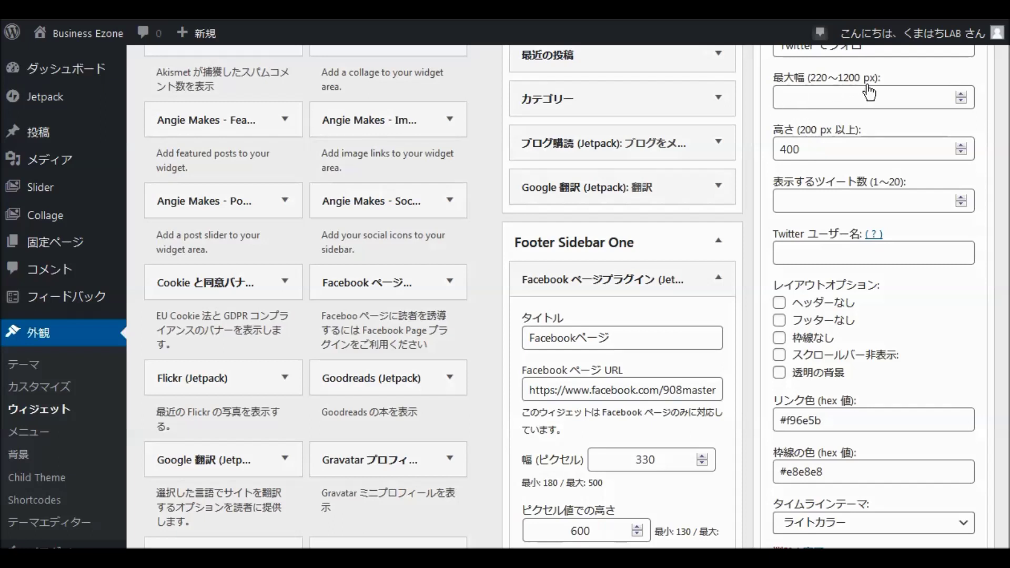
left_click(789, 97)
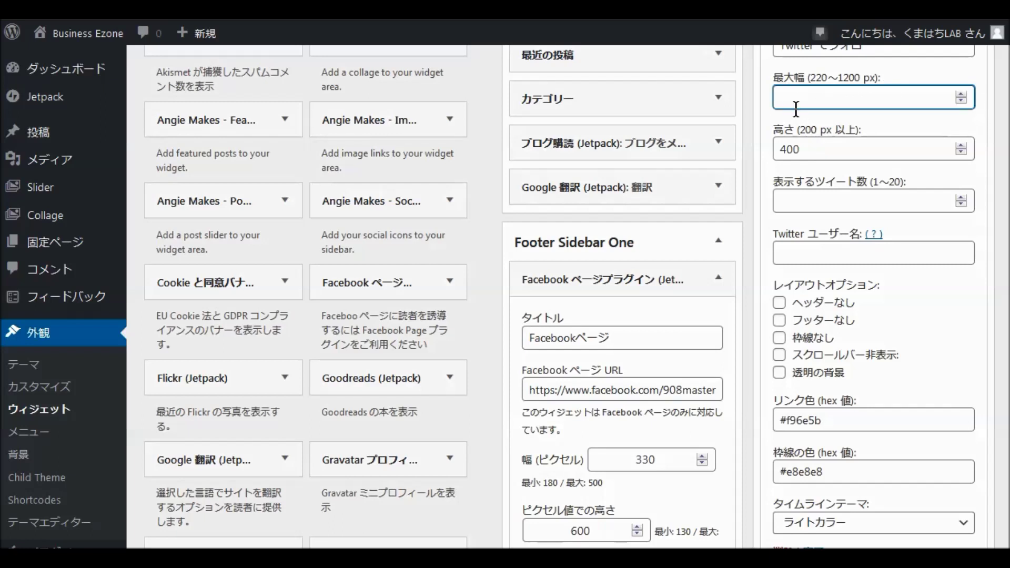
type("330")
double_click(803, 147)
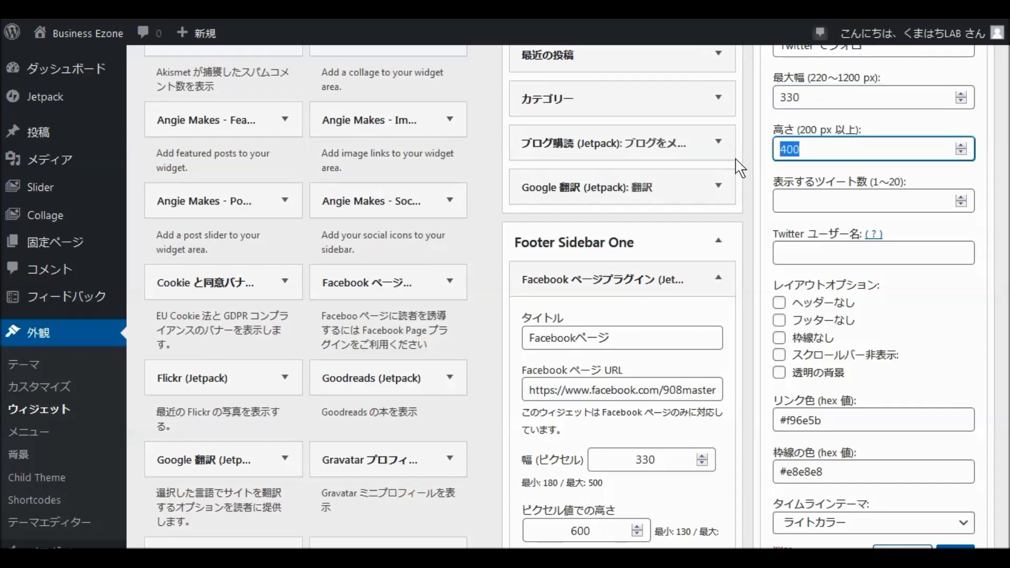
type("600")
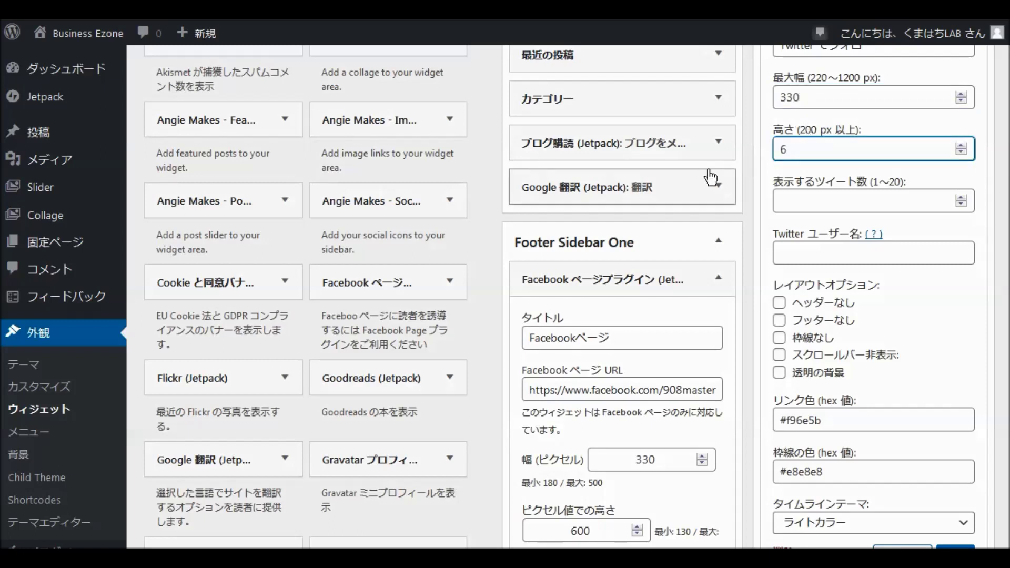
Enter the account's Twitter username in the timeline widget, then save and collapse the widget.
left_click(796, 255)
left_click(808, 273)
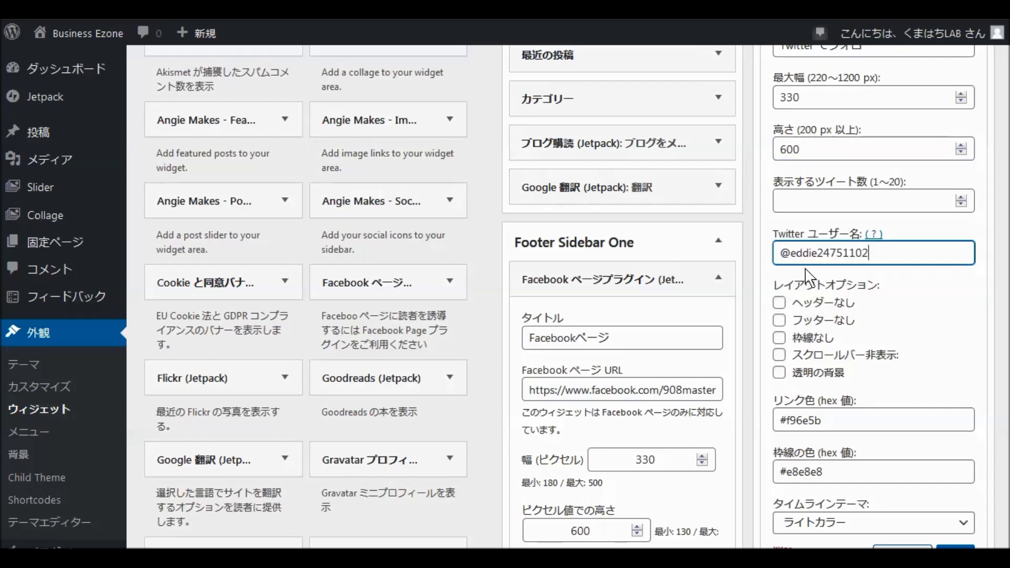
scroll(908, 317, "down", 2)
scroll(915, 342, "down", 2)
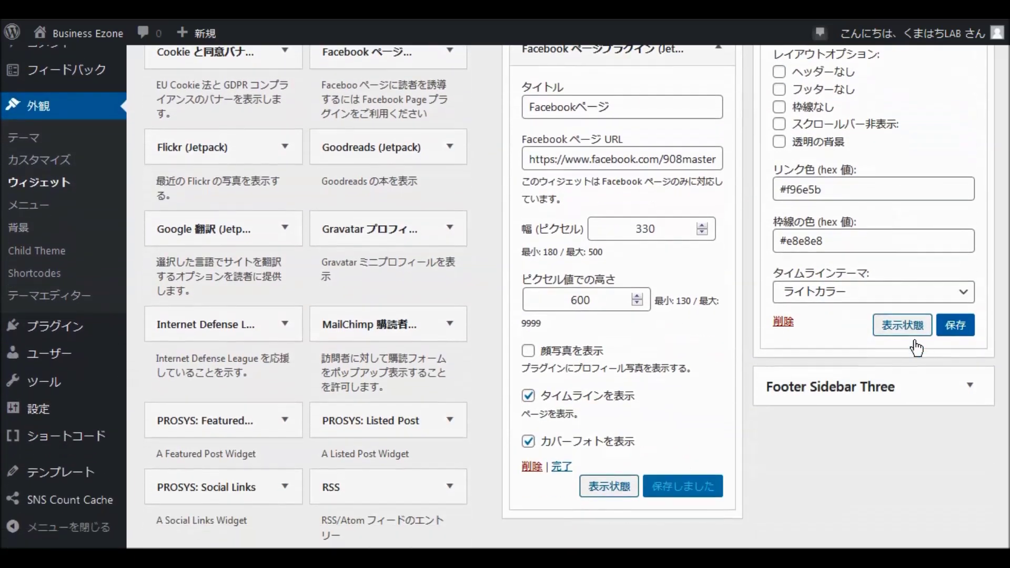
left_click(954, 326)
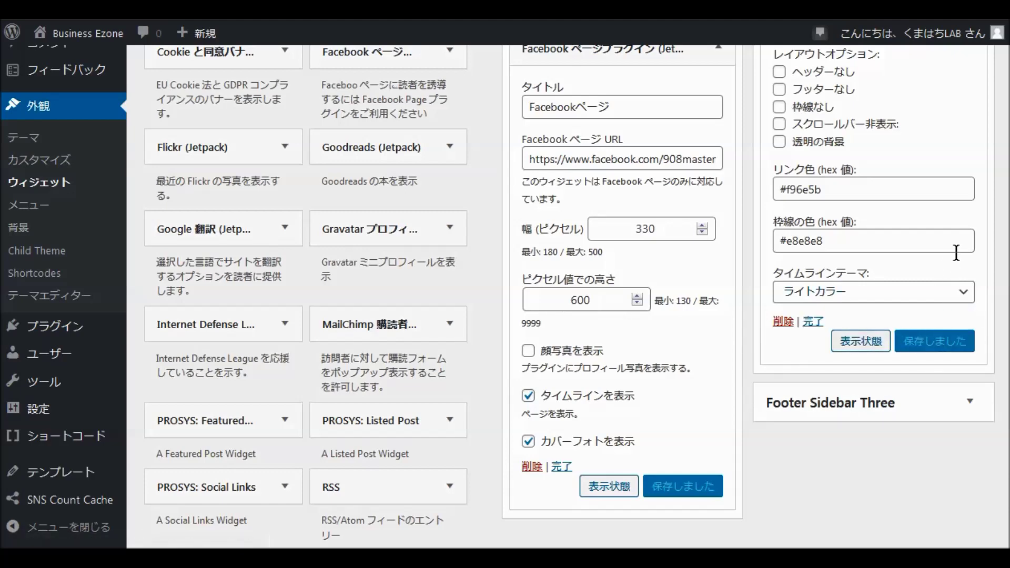
scroll(962, 255, "up", 5)
left_click(969, 101)
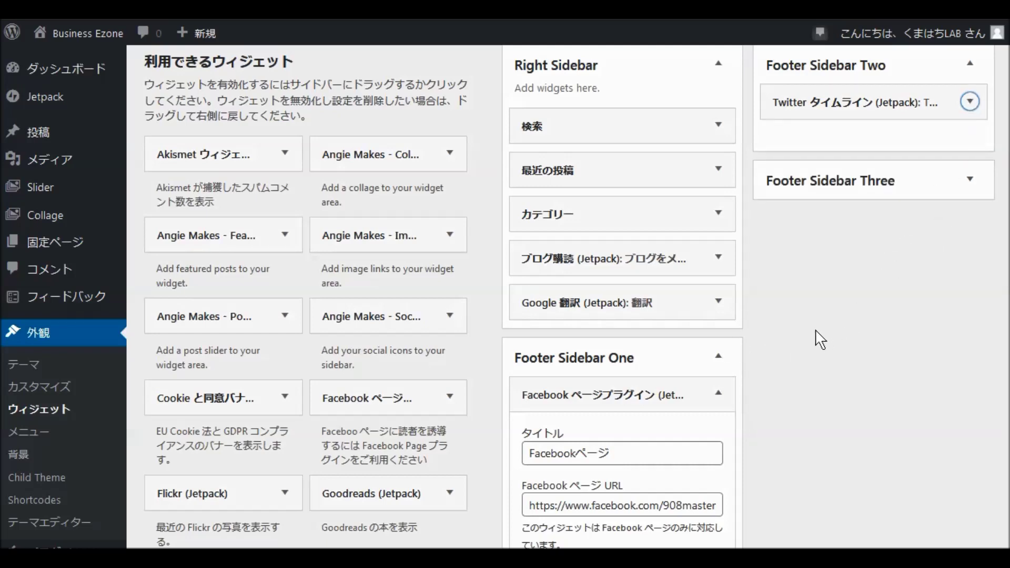
Add the navigation menu widget (ナビゲーションメニュー) to Footer Sidebar Three.
scroll(813, 344, "down", 7)
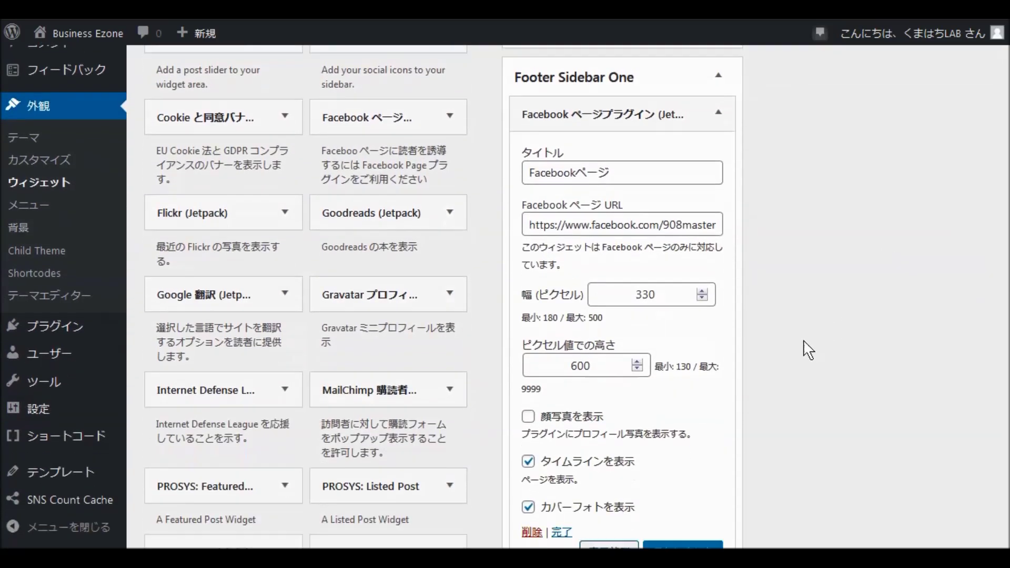
scroll(801, 348, "down", 7)
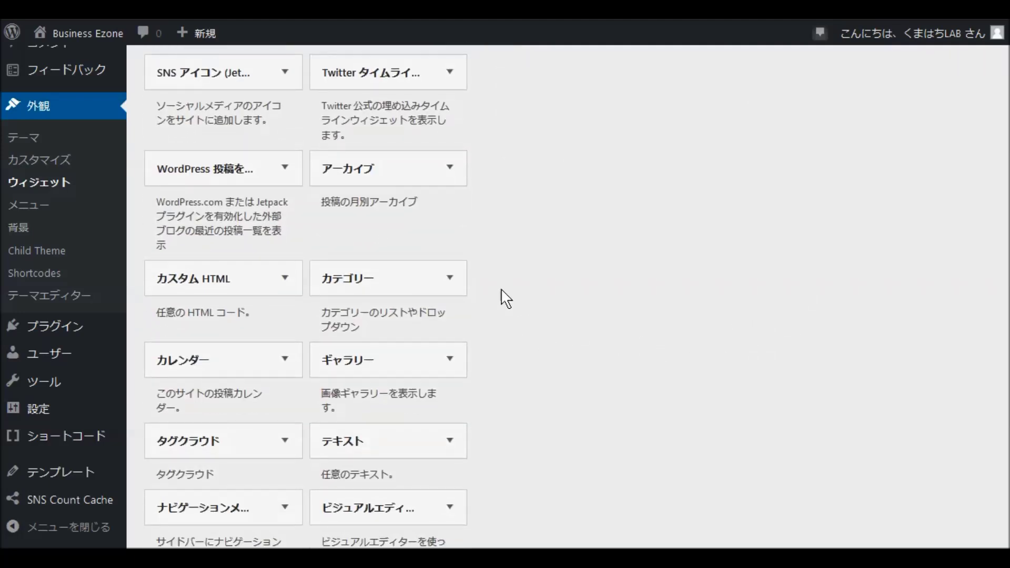
scroll(506, 298, "down", 2)
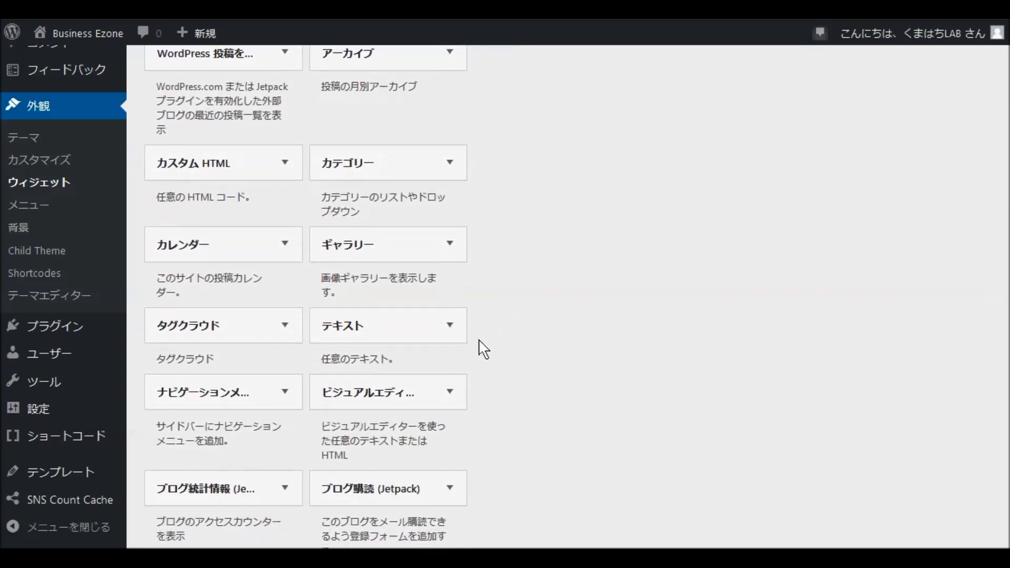
scroll(560, 341, "down", 2)
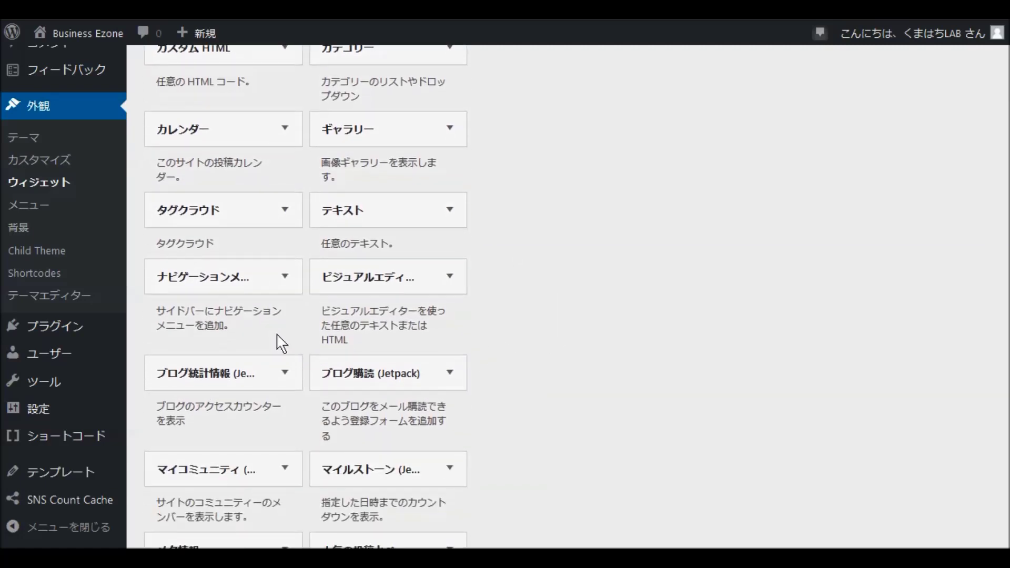
left_click(284, 277)
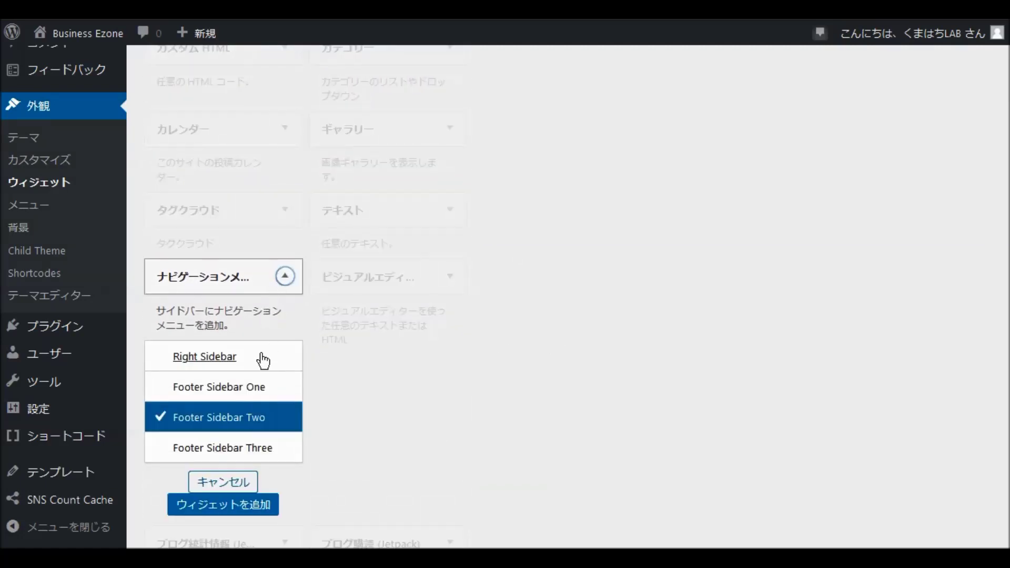
left_click(231, 450)
left_click(225, 503)
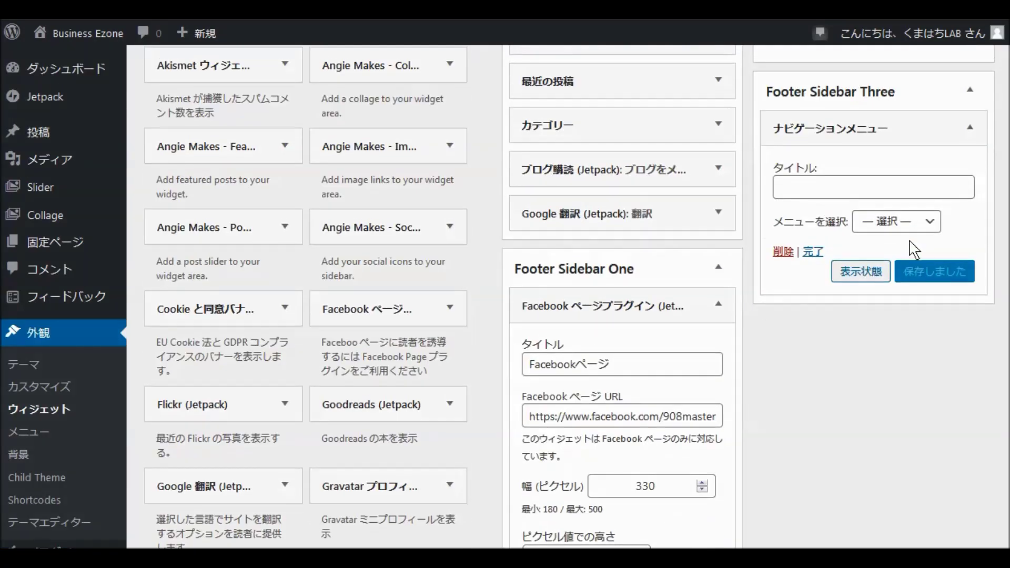
Title the Footer Sidebar Three navigation menu widget 関連サイト, assign it the footer menu, save it, and collapse the open footer widgets.
left_click(795, 192)
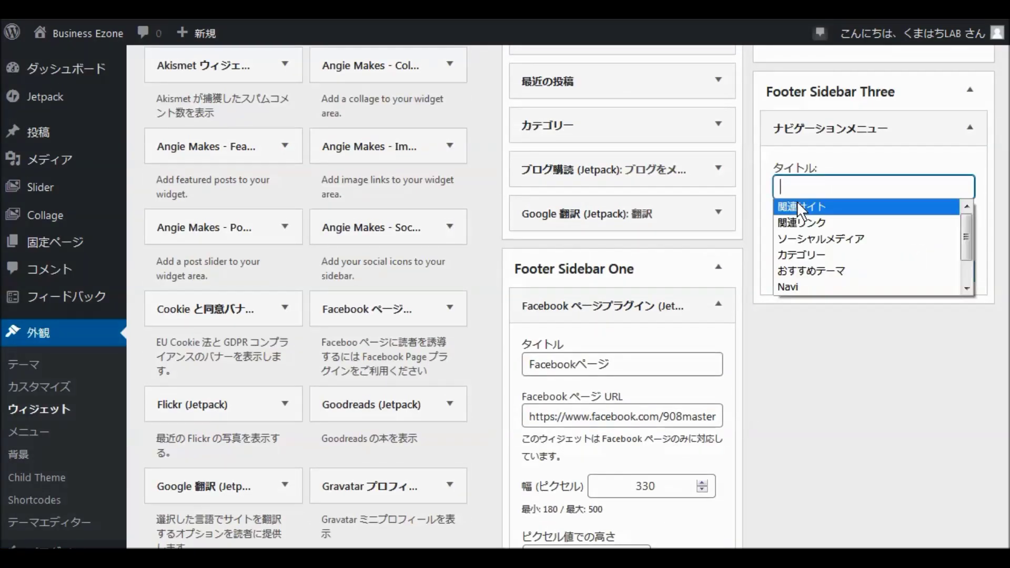
left_click(796, 202)
left_click(917, 227)
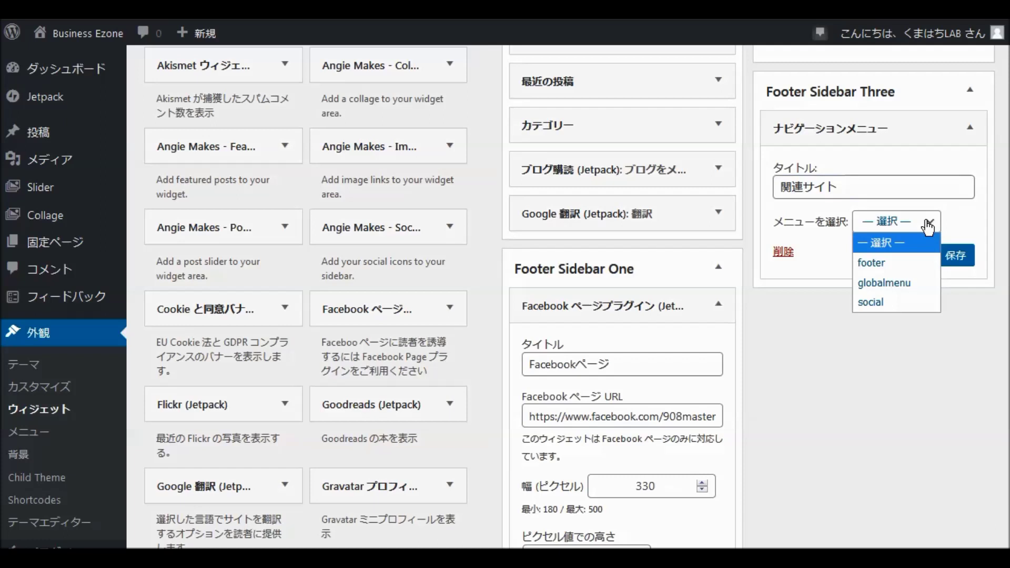
left_click(897, 263)
left_click(958, 259)
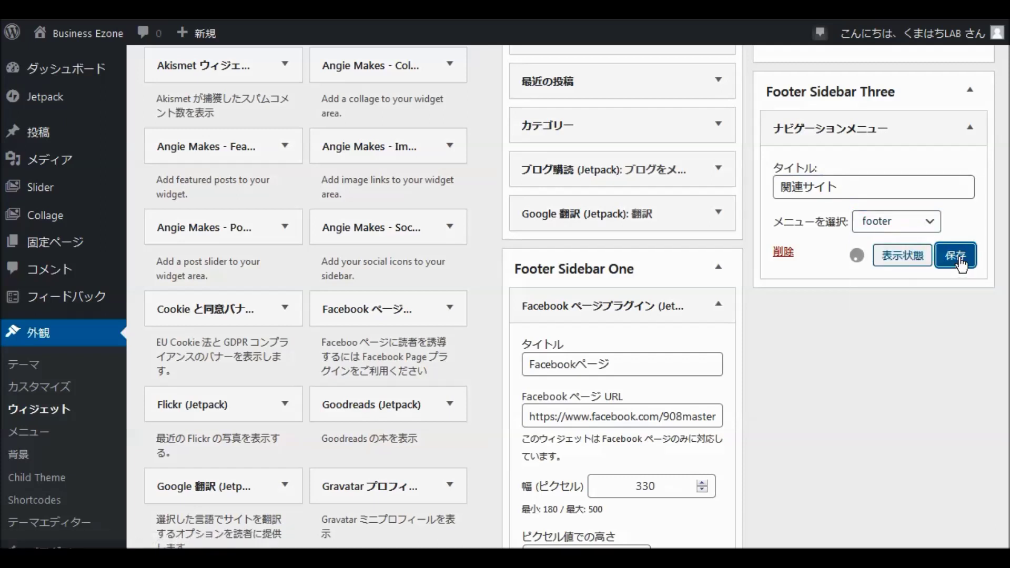
left_click(970, 128)
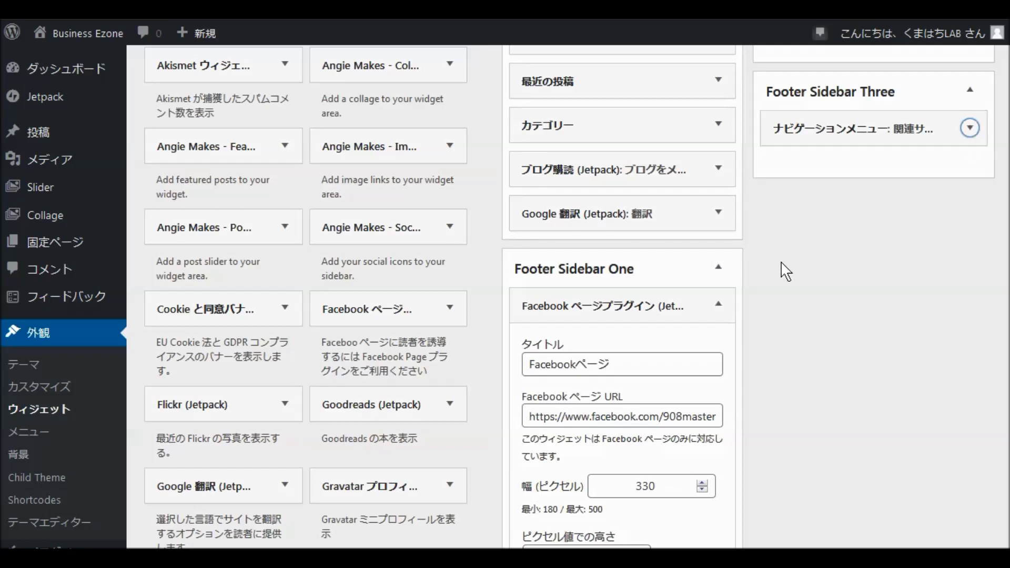
left_click(723, 311)
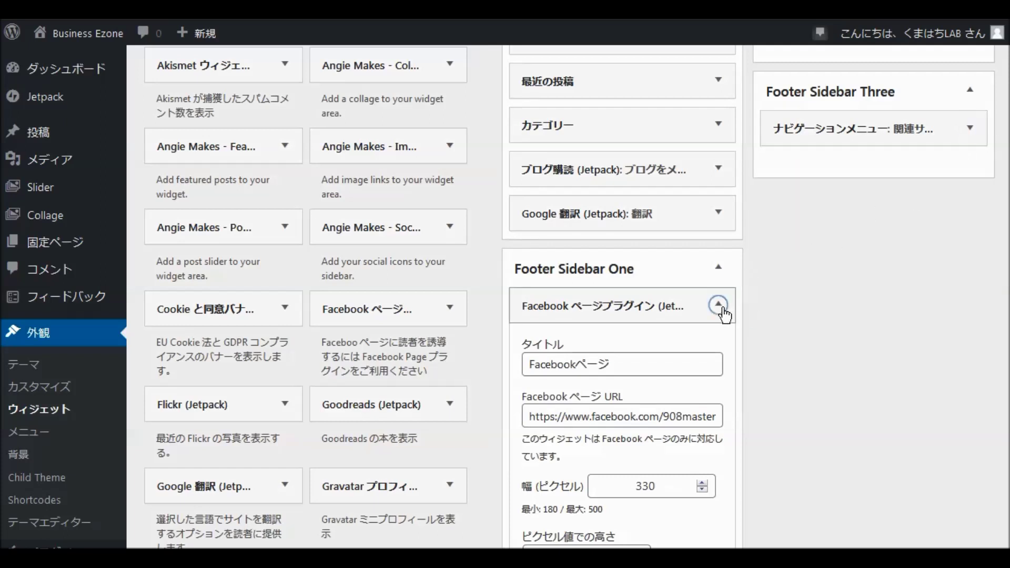
left_click(723, 310)
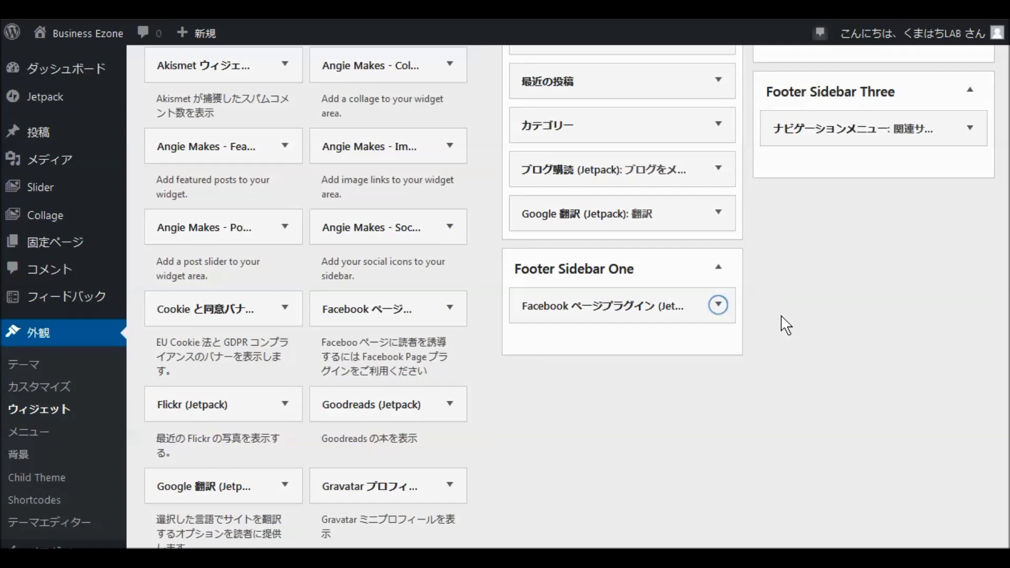
Add the Jetpack popular posts and pages widget (人気の投稿とページ) to Footer Sidebar Three and collapse its settings.
scroll(778, 328, "down", 2)
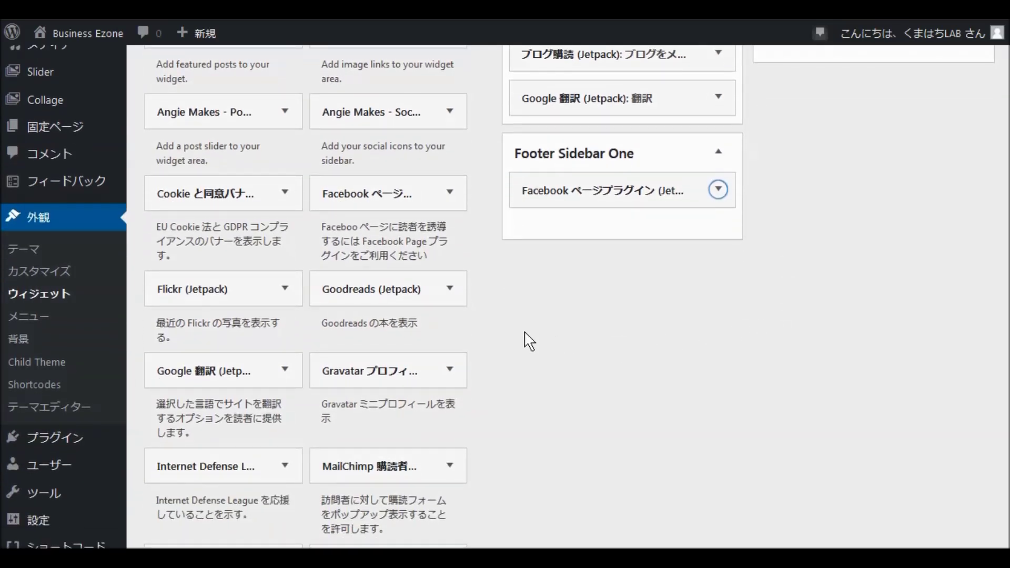
scroll(491, 331, "up", 5)
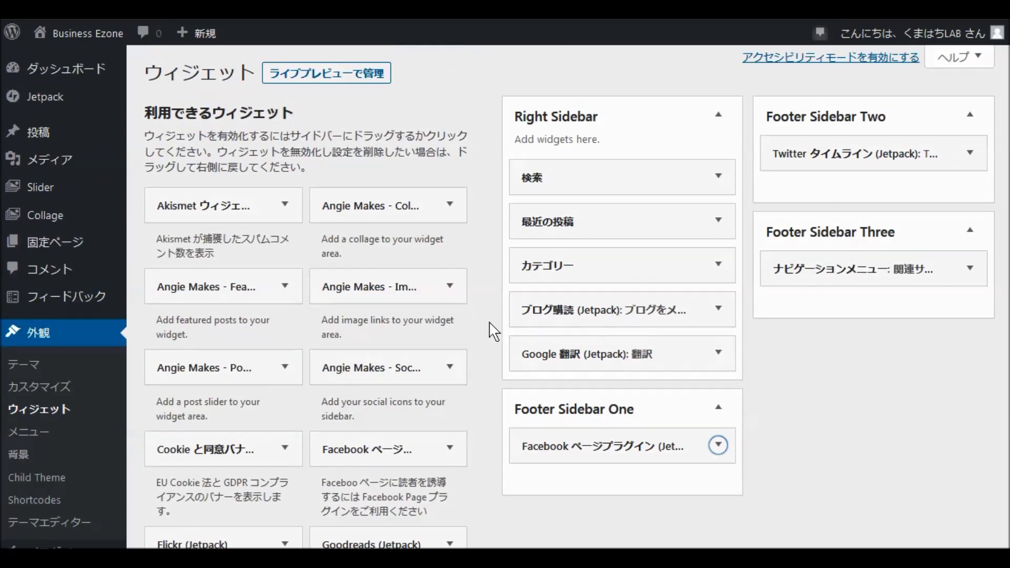
scroll(489, 335, "down", 4)
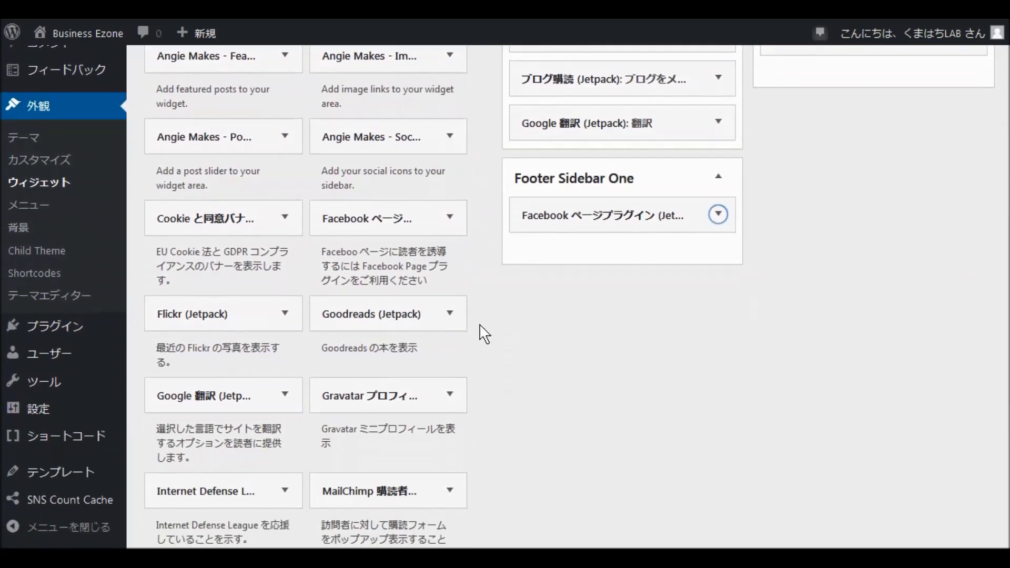
scroll(484, 333, "down", 4)
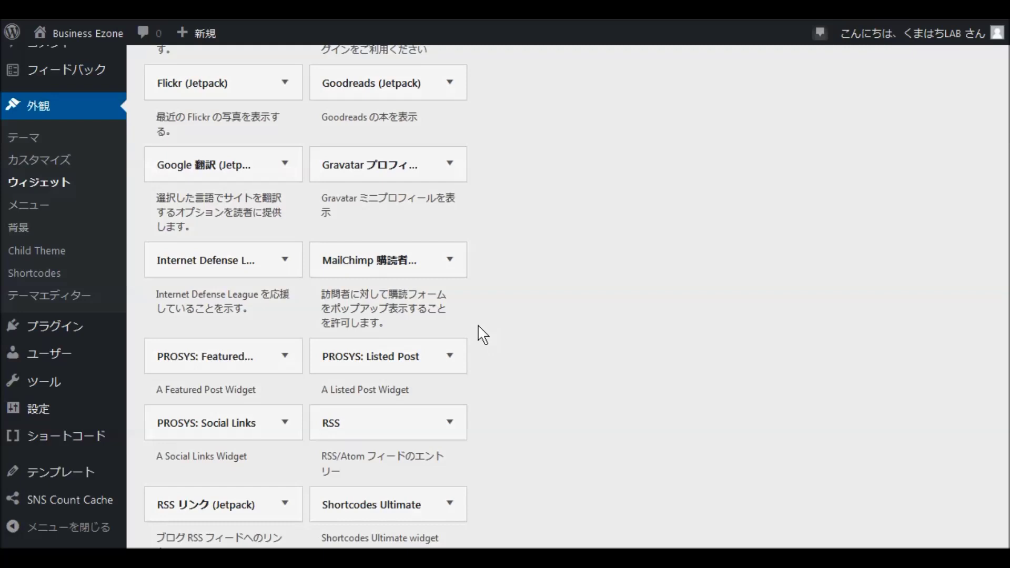
scroll(482, 334, "down", 2)
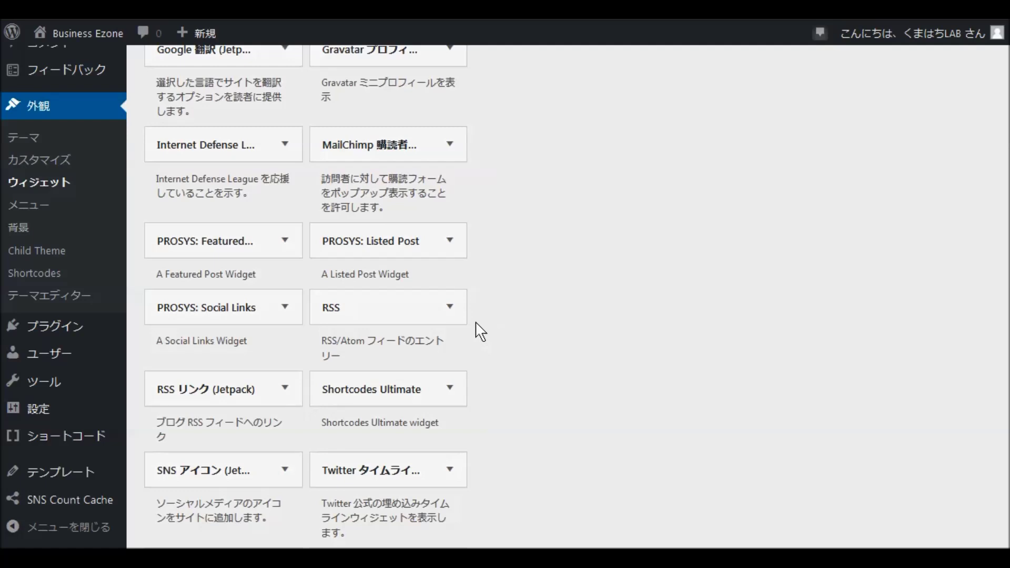
scroll(479, 330, "down", 2)
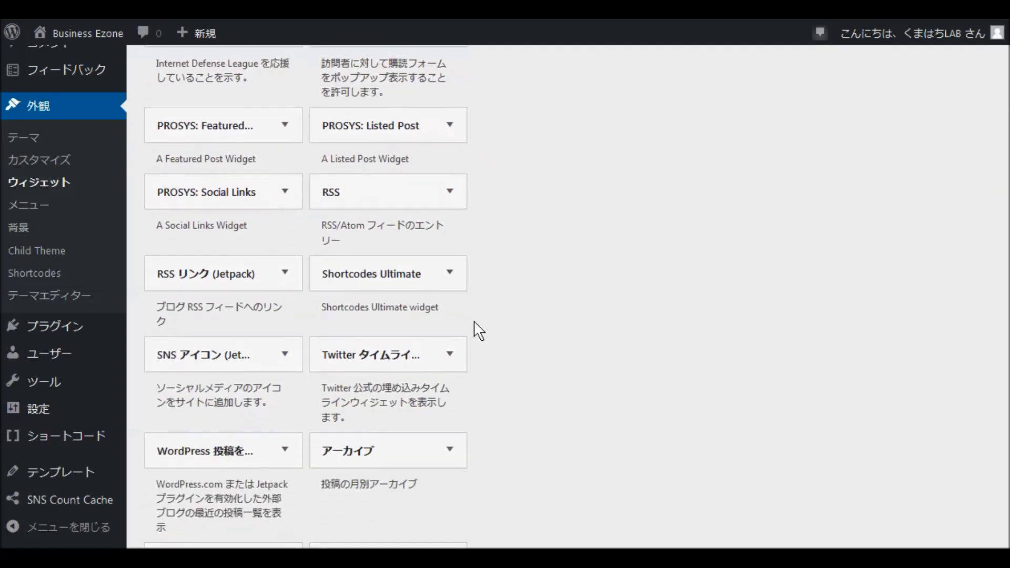
scroll(478, 330, "down", 5)
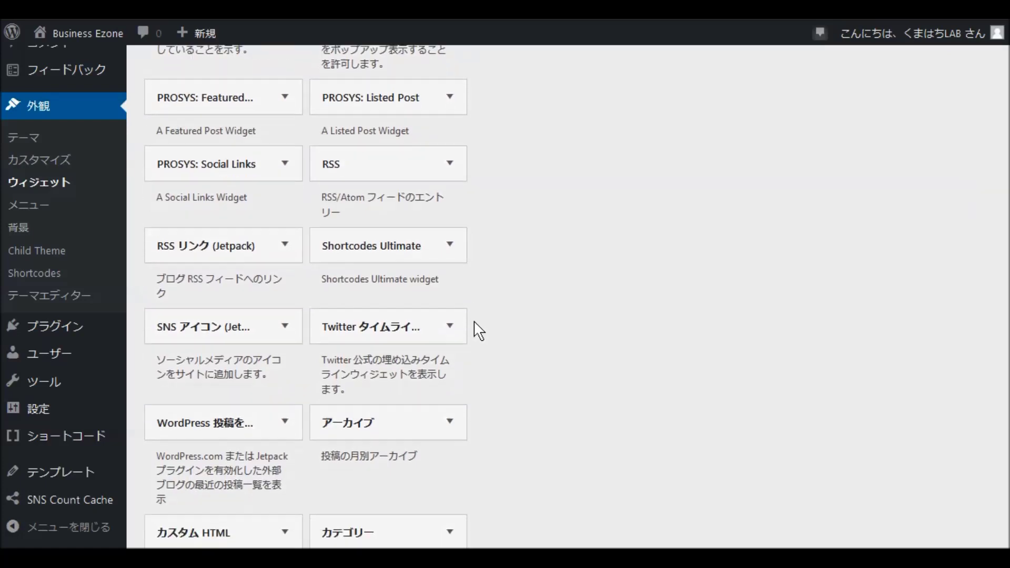
scroll(485, 329, "down", 3)
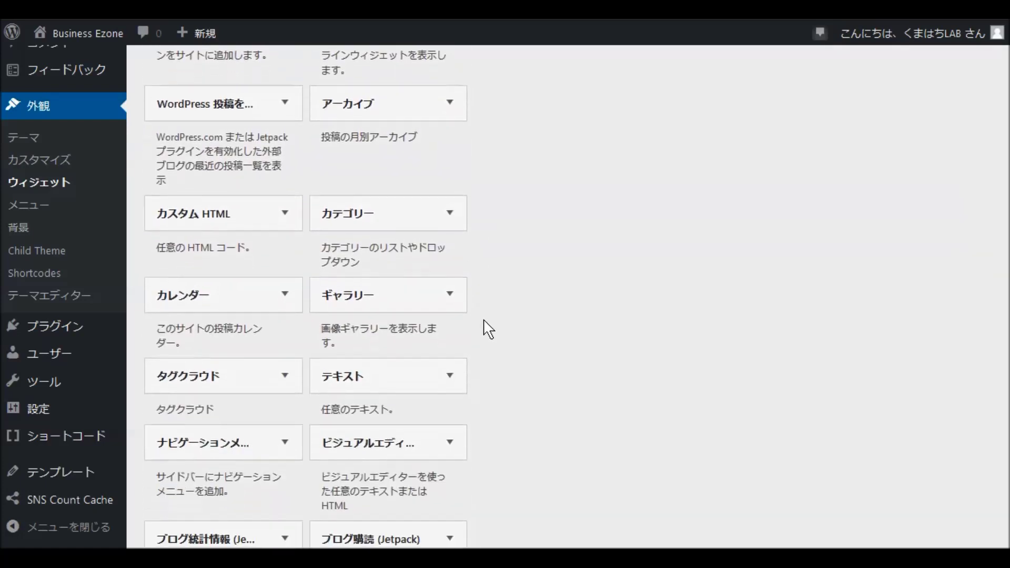
scroll(488, 329, "down", 2)
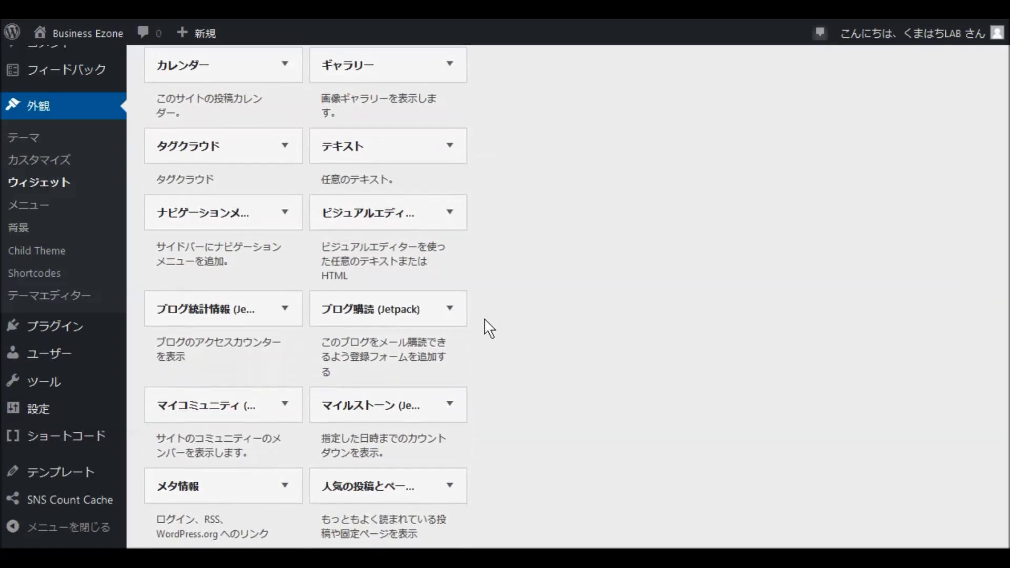
scroll(489, 329, "down", 2)
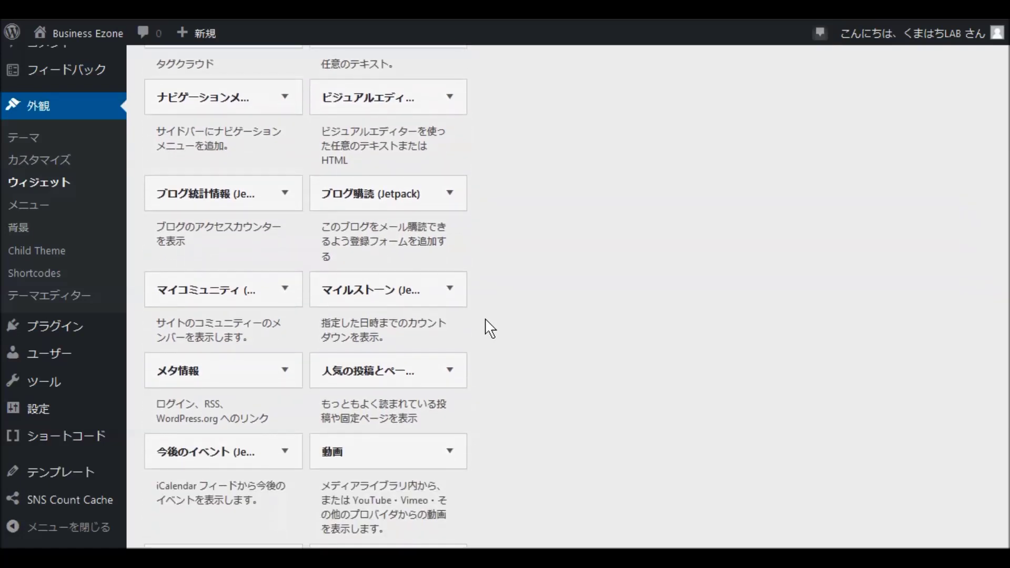
left_click(459, 377)
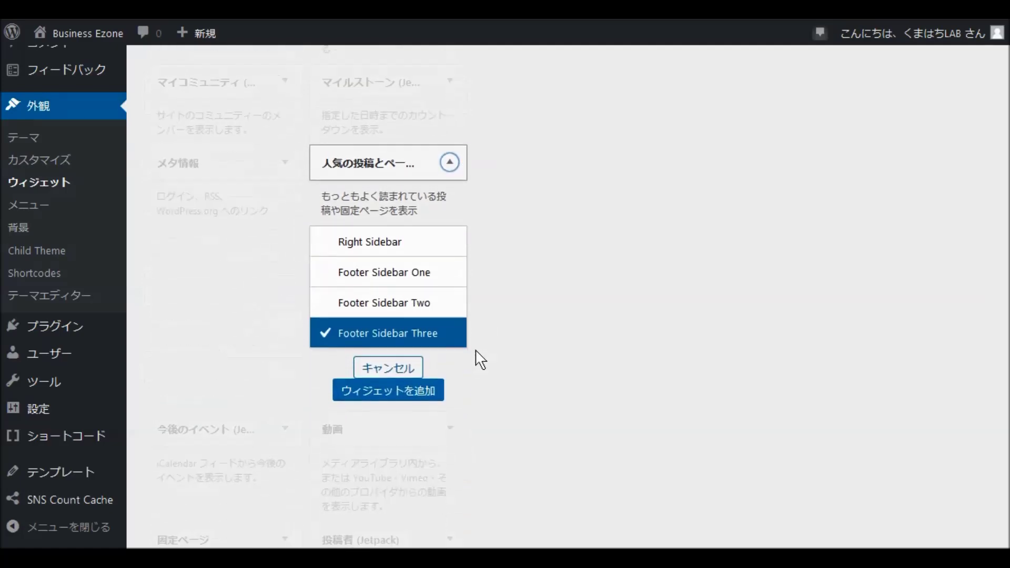
left_click(415, 376)
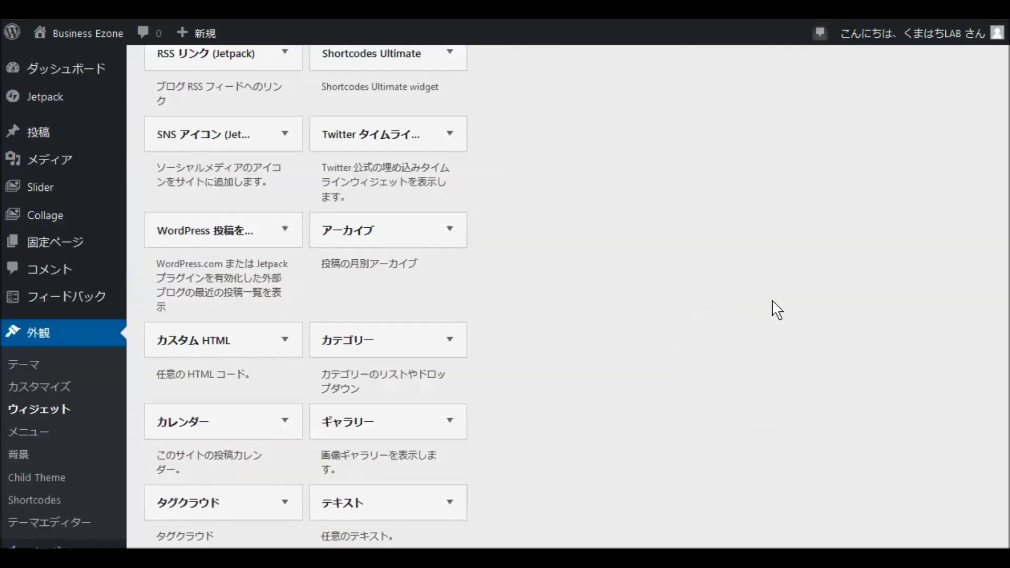
scroll(784, 307, "up", 10)
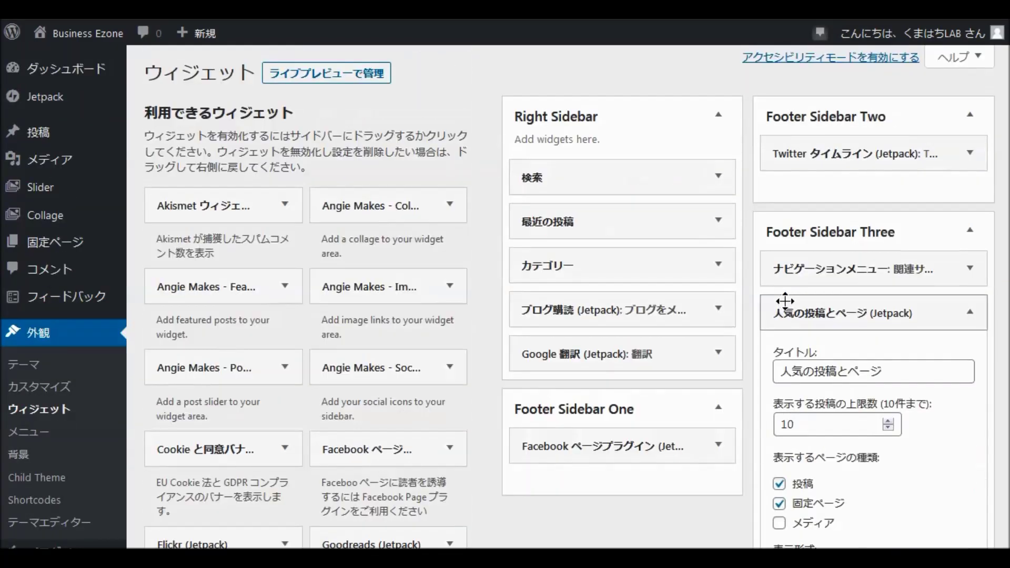
left_click(968, 314)
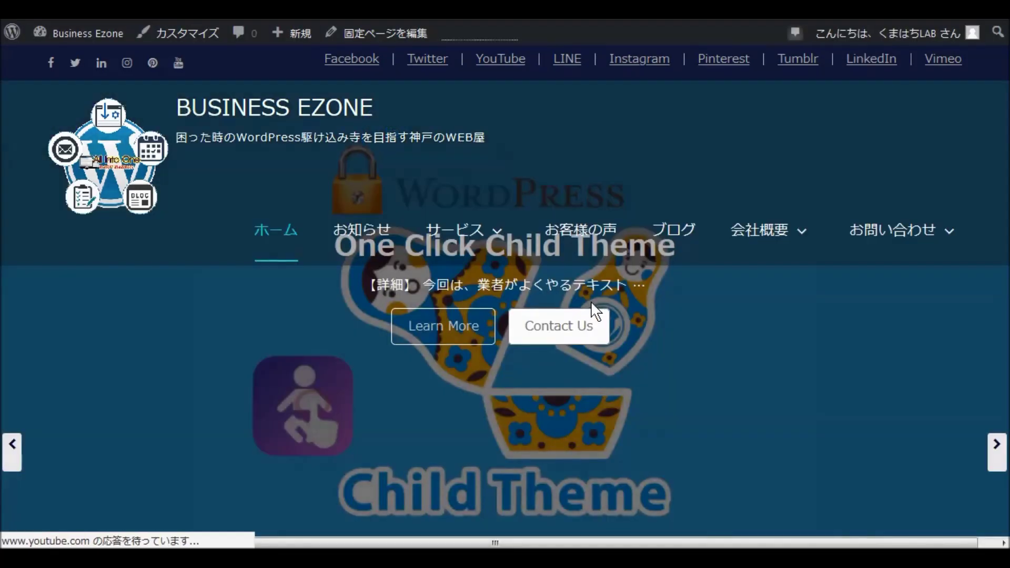
Review the site's home page from the slider through the featured, about, blog, service and contact sections.
scroll(640, 333, "down", 4)
scroll(639, 333, "down", 8)
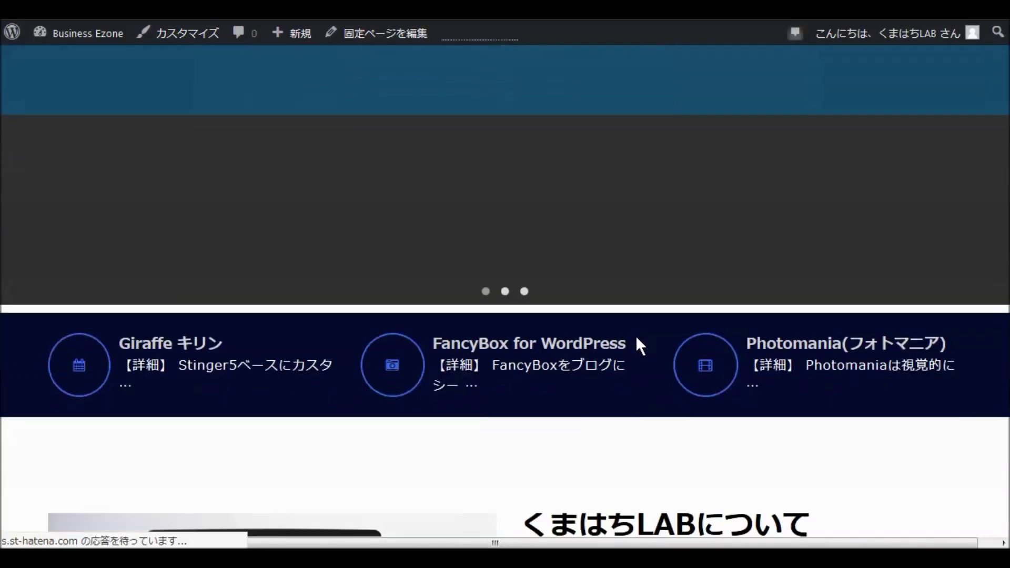
scroll(589, 339, "down", 20)
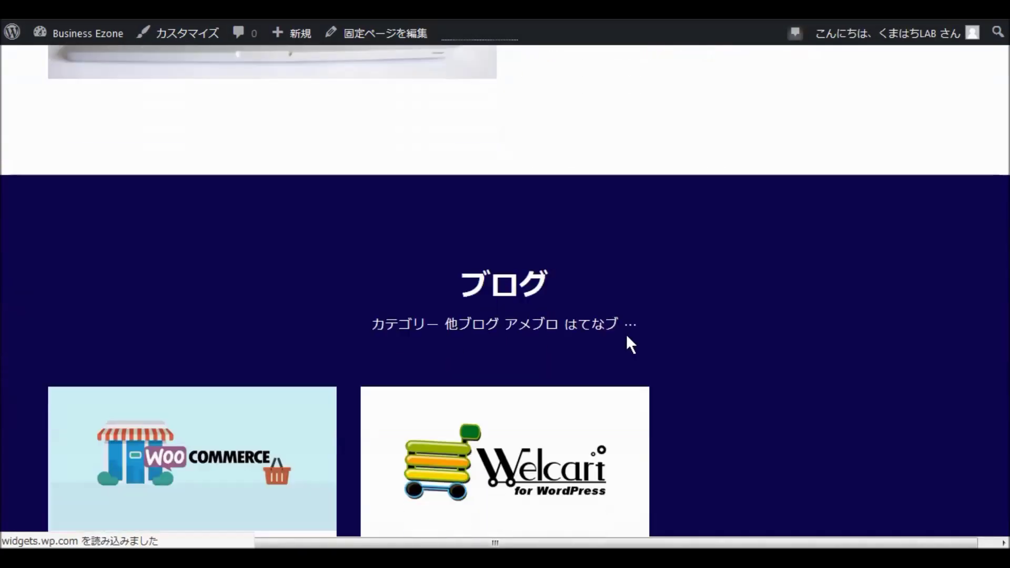
scroll(674, 325, "down", 20)
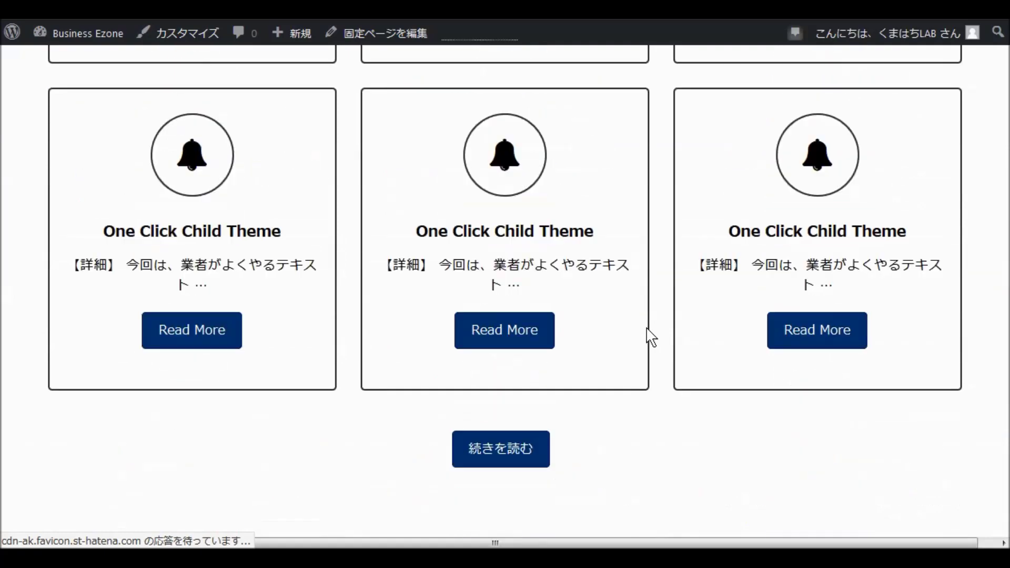
scroll(645, 329, "down", 20)
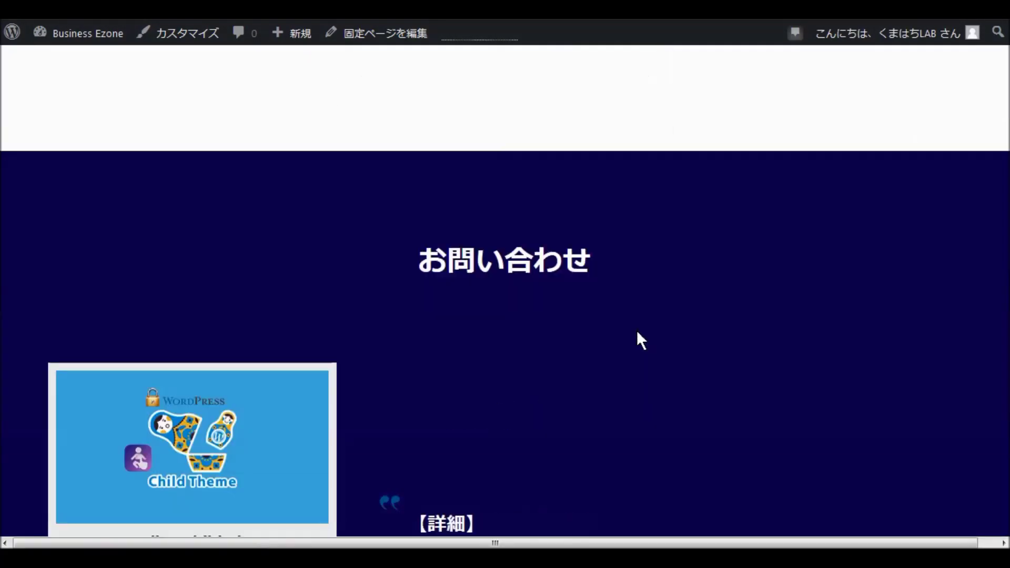
scroll(636, 331, "down", 15)
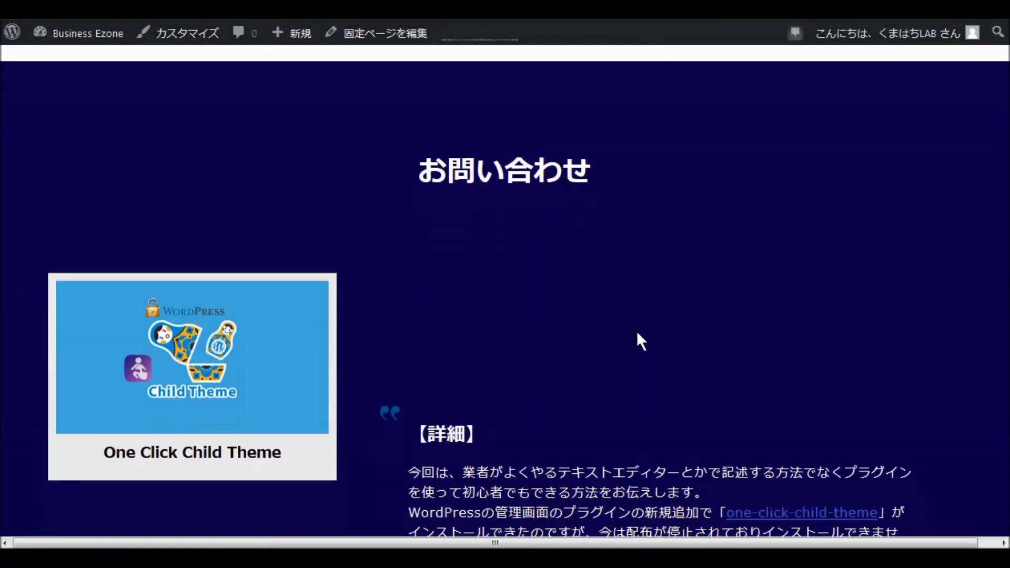
scroll(636, 331, "down", 15)
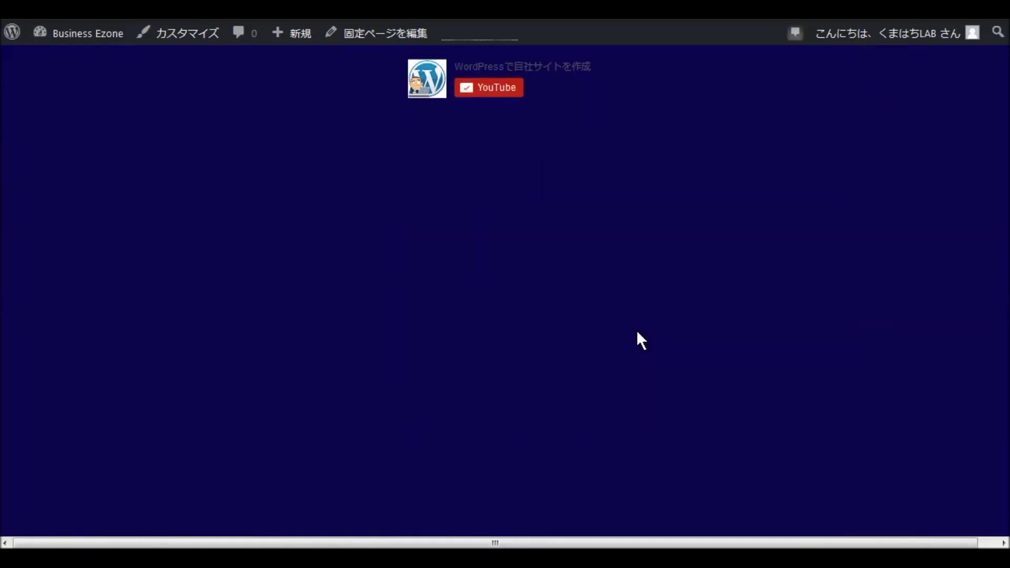
Examine the footer's Facebook, Twitter, related-sites and popular-posts widgets, then return to the beginning of the home page.
scroll(646, 336, "down", 5)
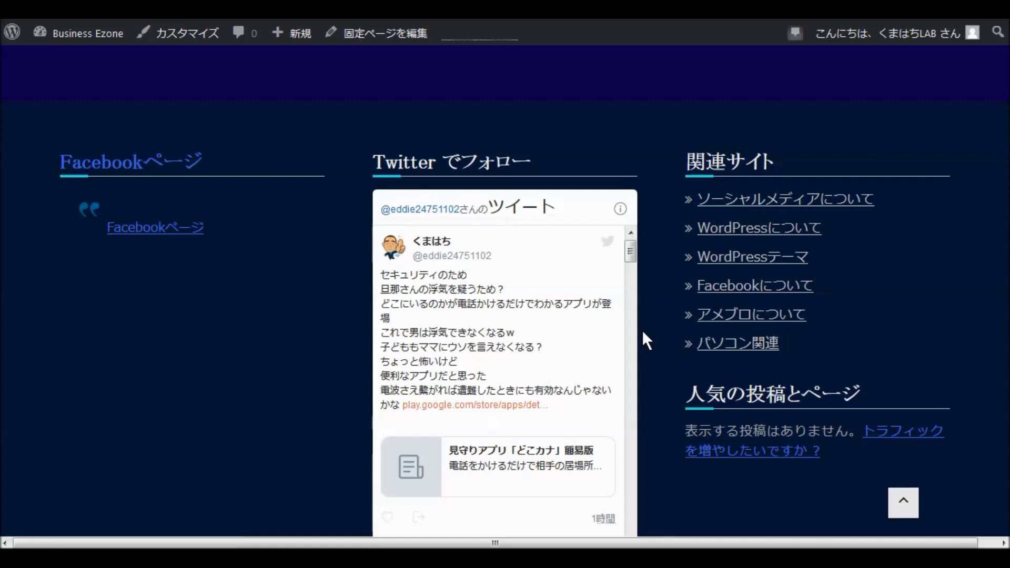
scroll(642, 329, "down", 2)
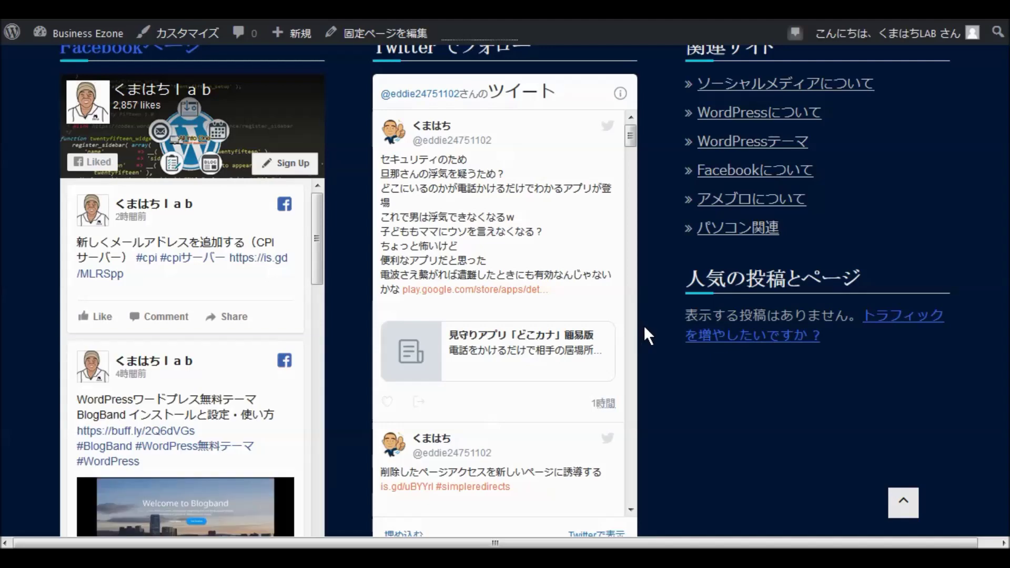
scroll(648, 321, "up", 6)
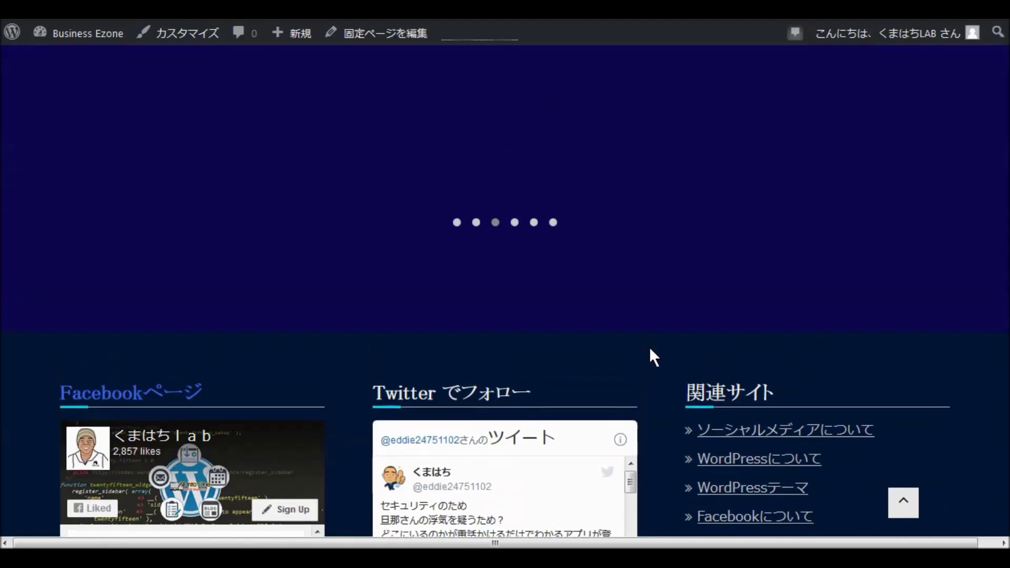
scroll(650, 349, "down", 6)
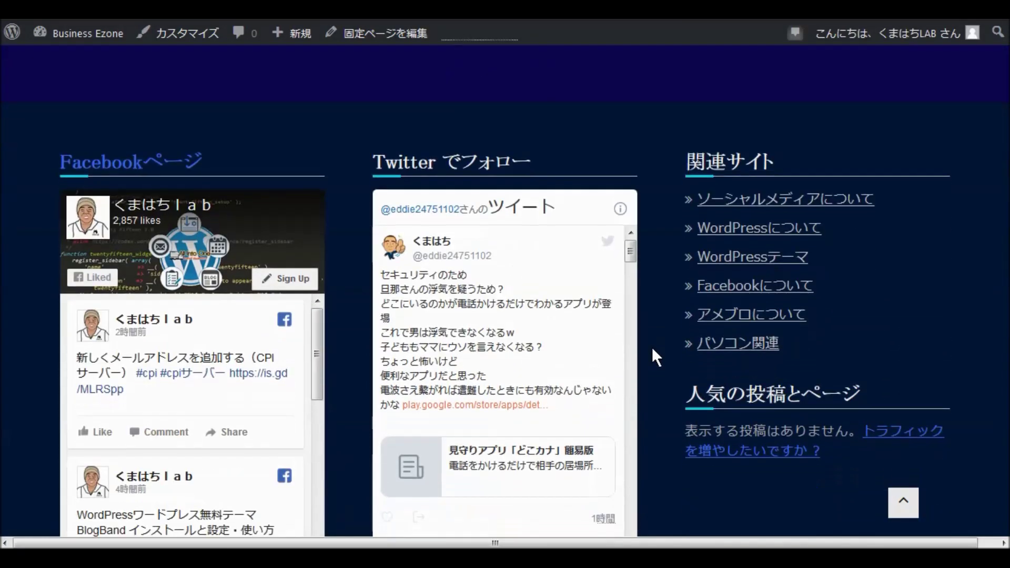
scroll(655, 351, "down", 3)
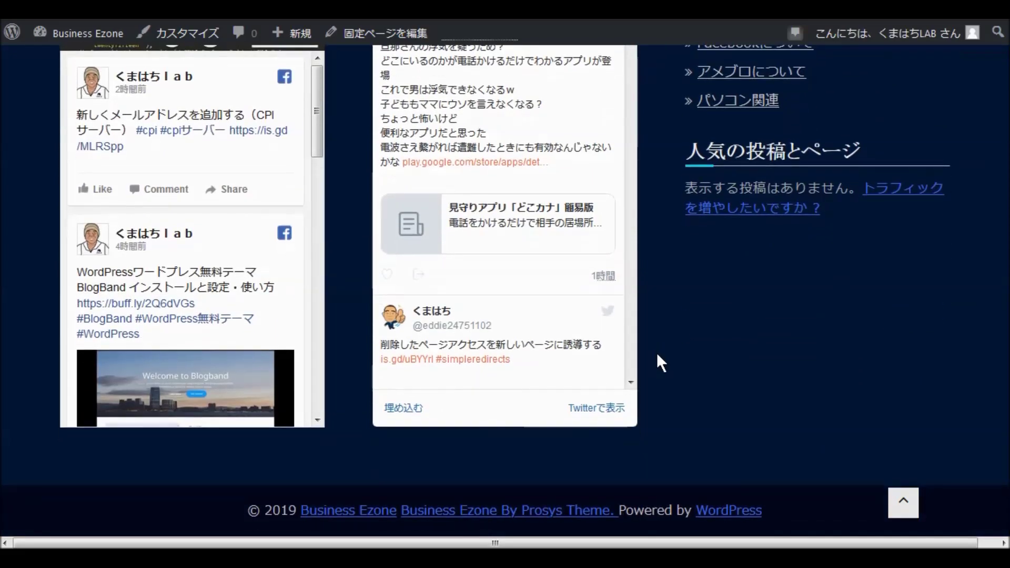
scroll(656, 352, "up", 20)
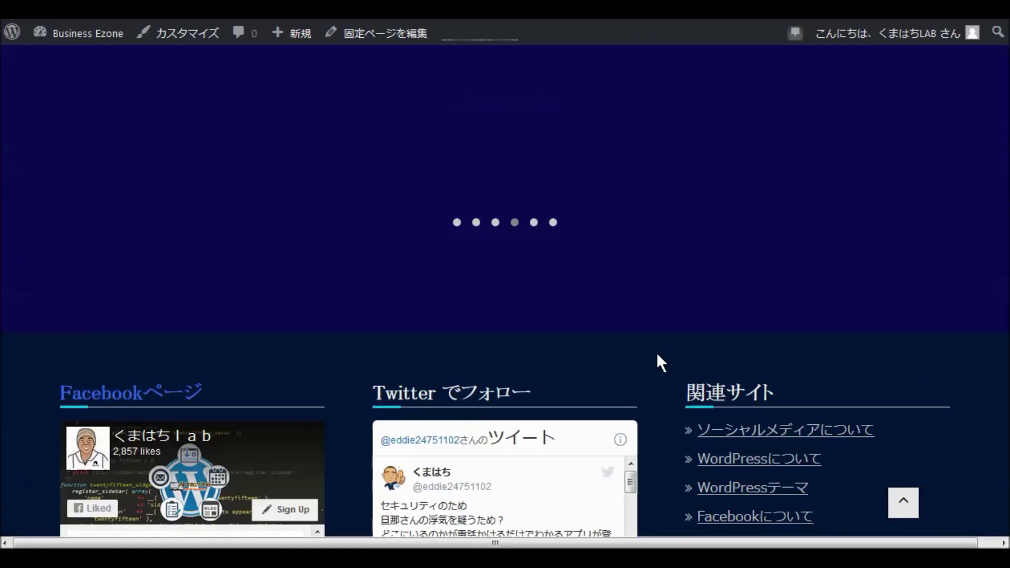
scroll(634, 357, "up", 20)
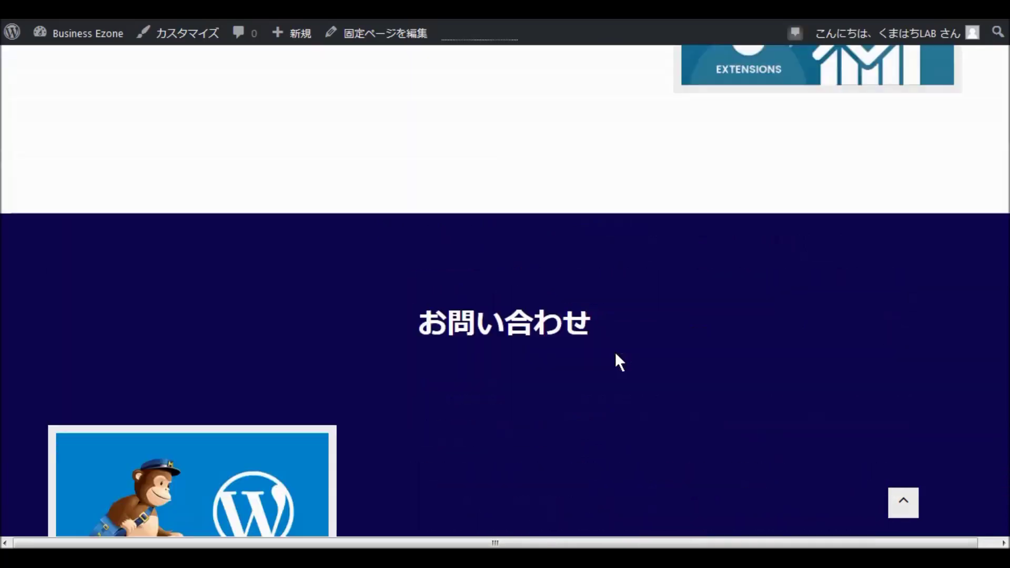
scroll(571, 364, "up", 20)
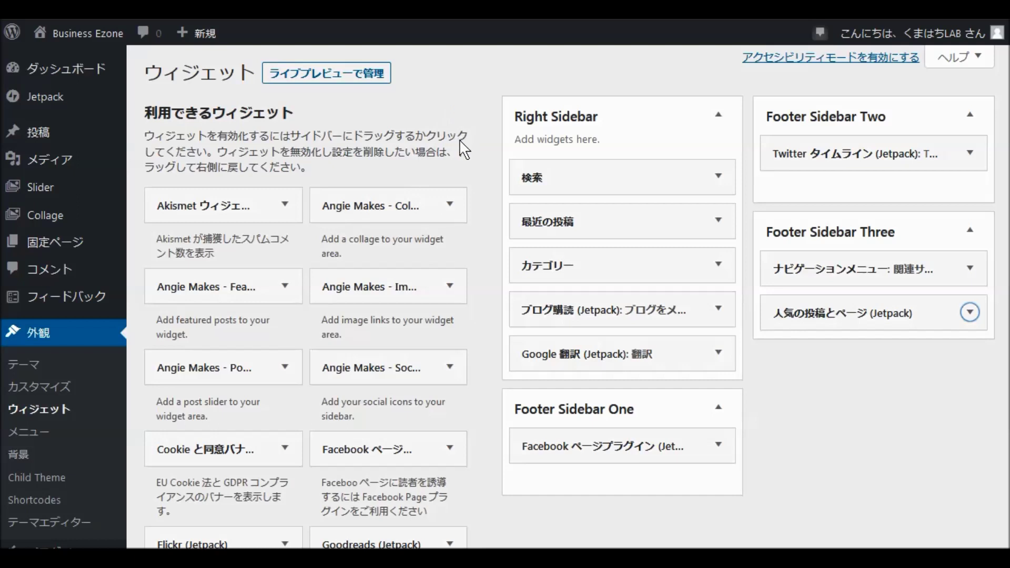
left_click(81, 67)
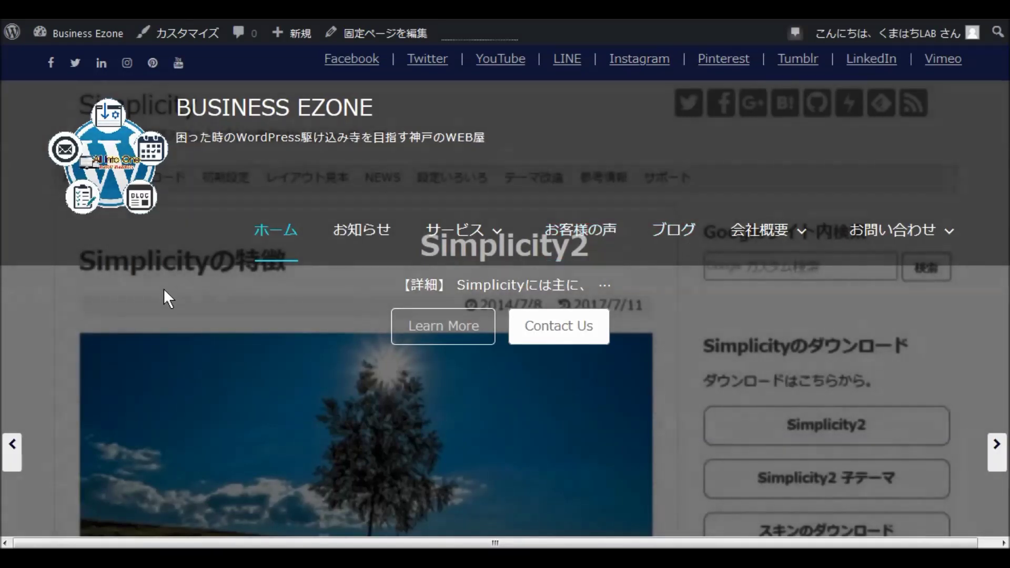
Review the home page again from the slider through the featured items, about, blog and service sections.
scroll(258, 261, "down", 10)
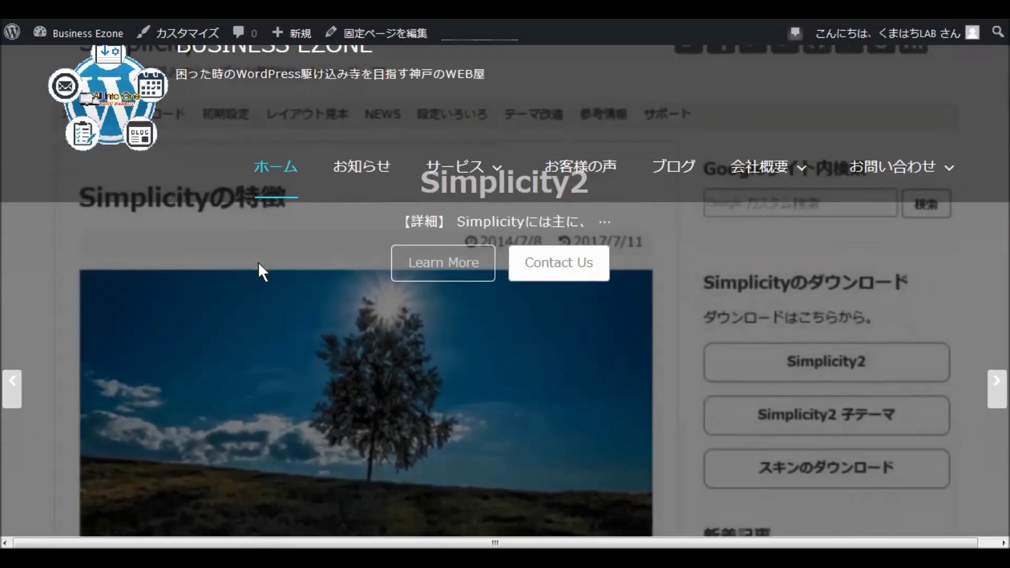
scroll(258, 265, "down", 1)
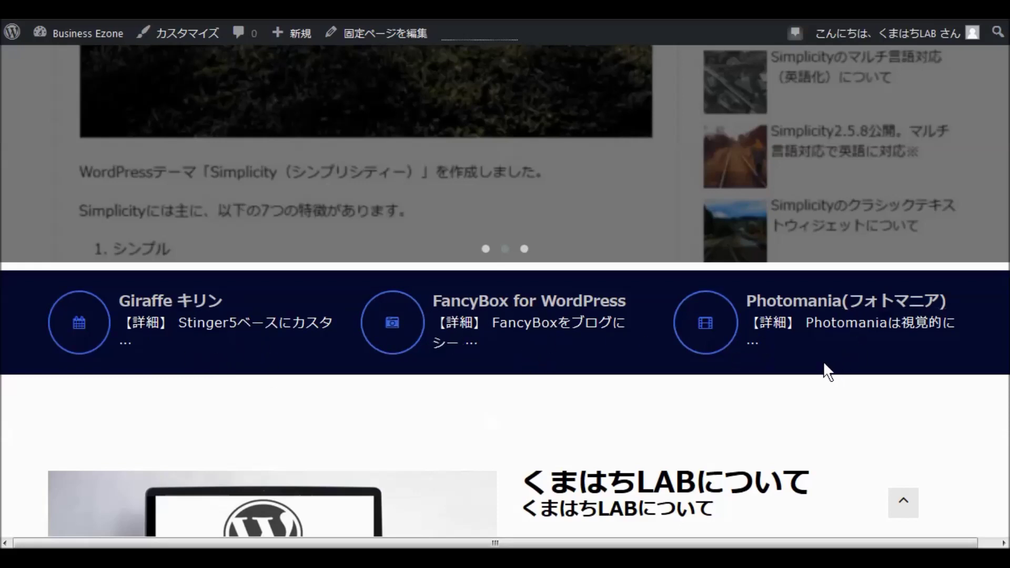
scroll(616, 385, "down", 2)
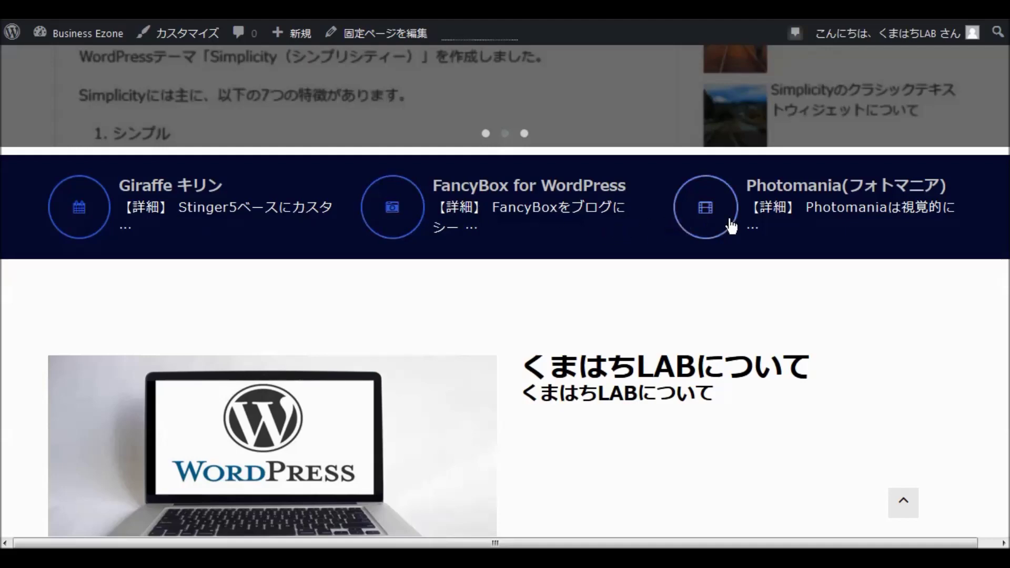
scroll(604, 262, "down", 8)
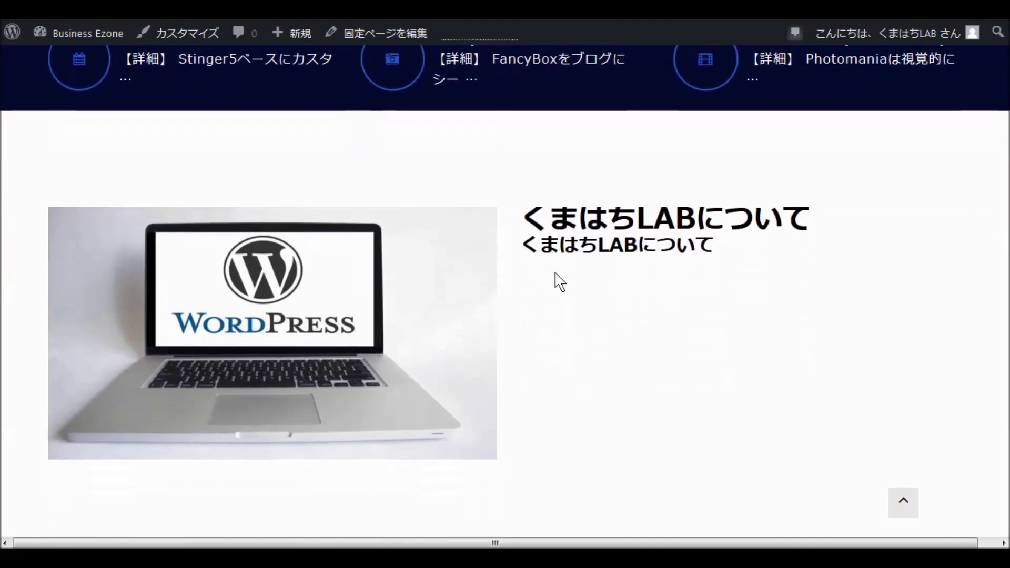
scroll(575, 268, "down", 4)
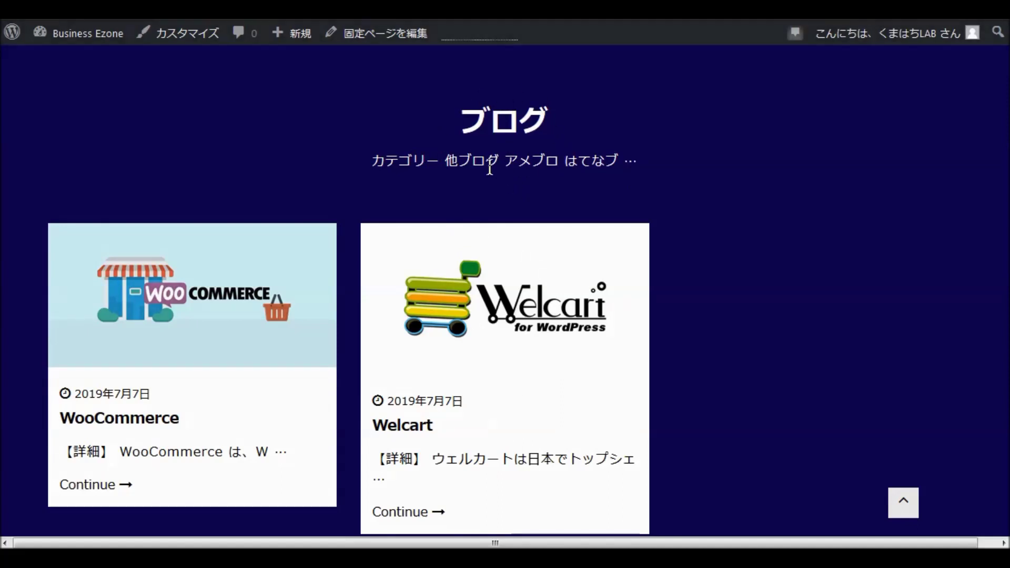
scroll(653, 156, "down", 9)
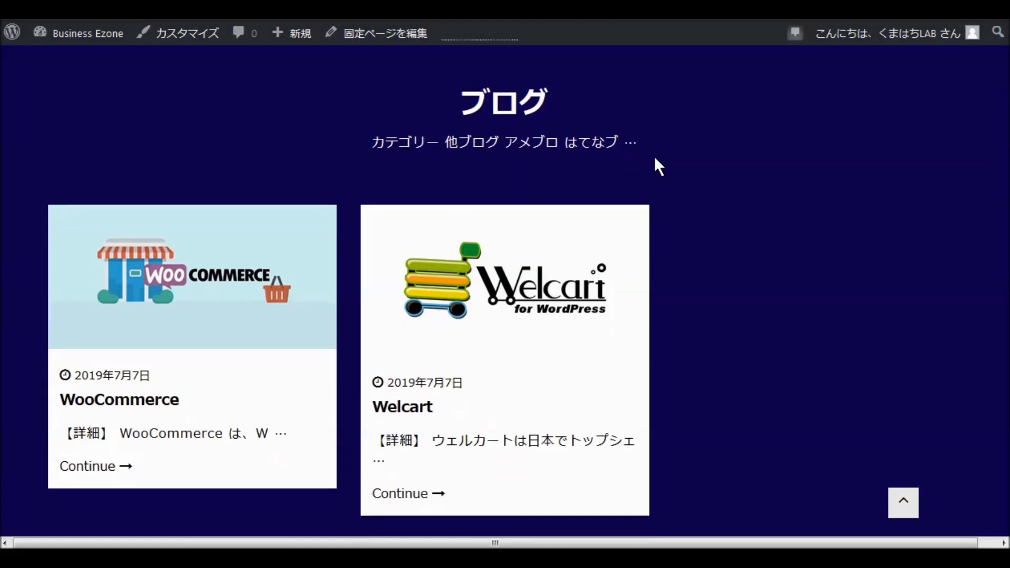
scroll(652, 160, "down", 2)
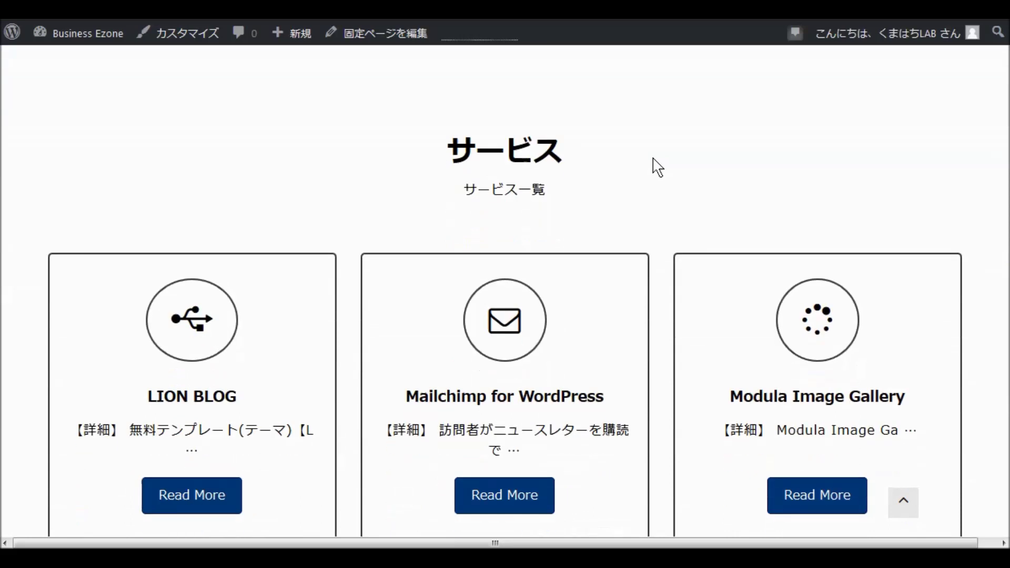